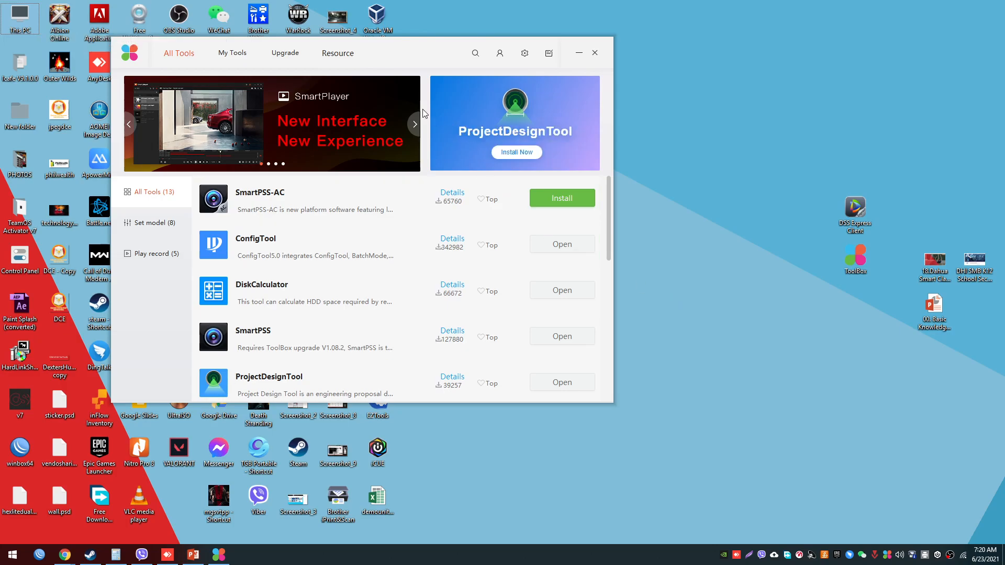
drag(413, 51, 420, 57)
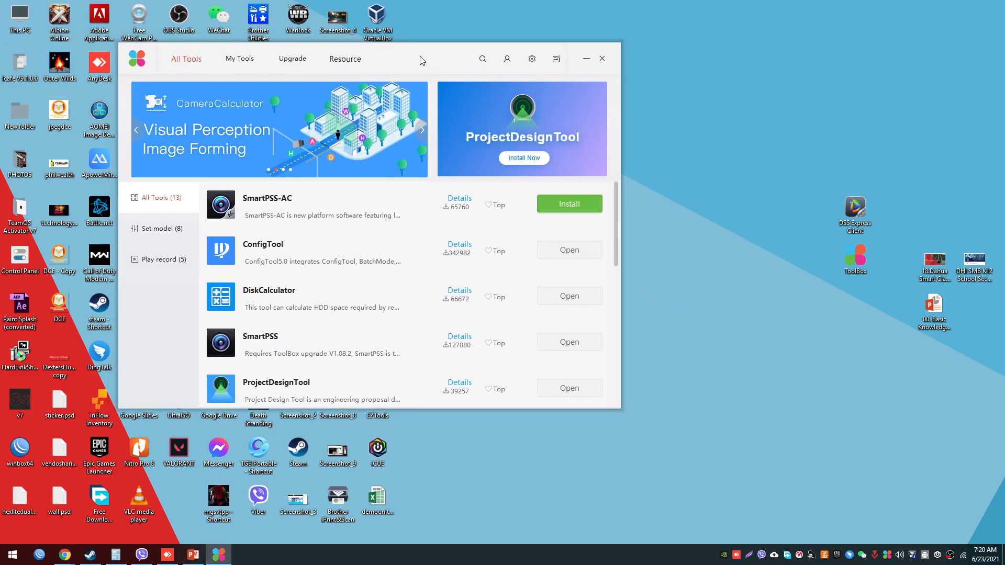
scroll(366, 248, down, 3)
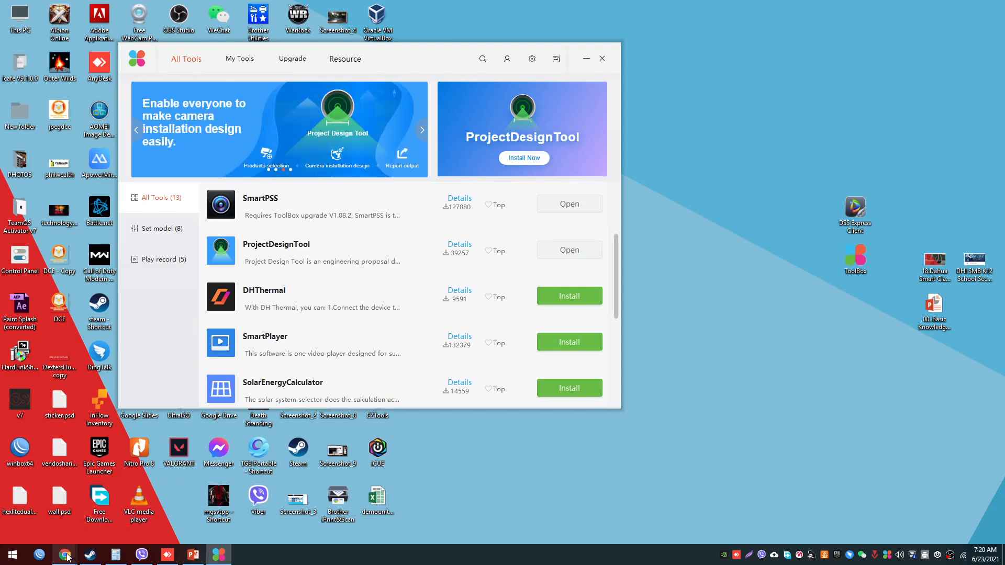
- Switch to Chrome, search the web for "dahua wiki dahua toolbox" and open DahuaWiki's Software/Dahua Toolbox page
mouse_move(65, 555)
click(114, 509)
click(146, 8)
text(dahua wiki )
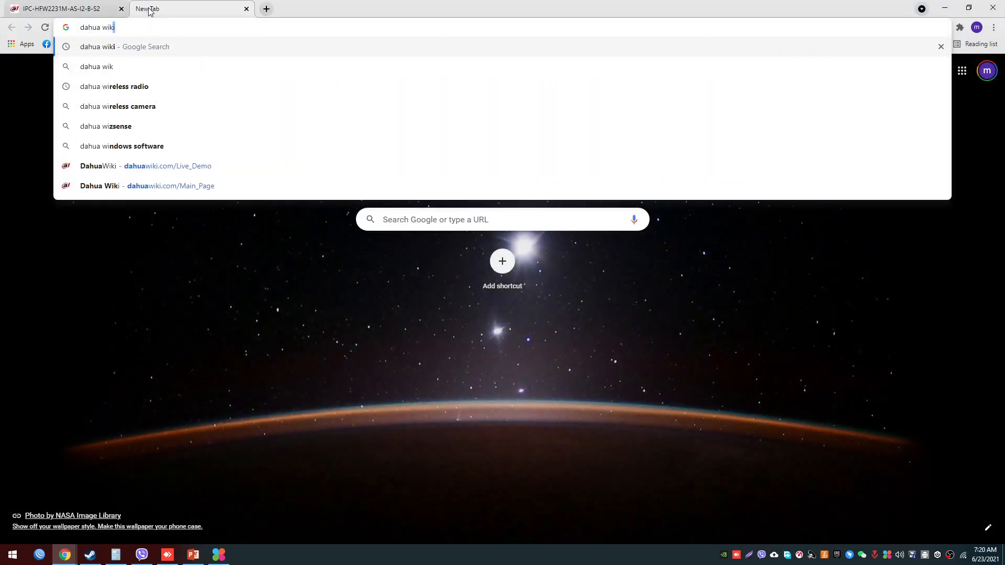
text(dahua toolbox)
key(Return)
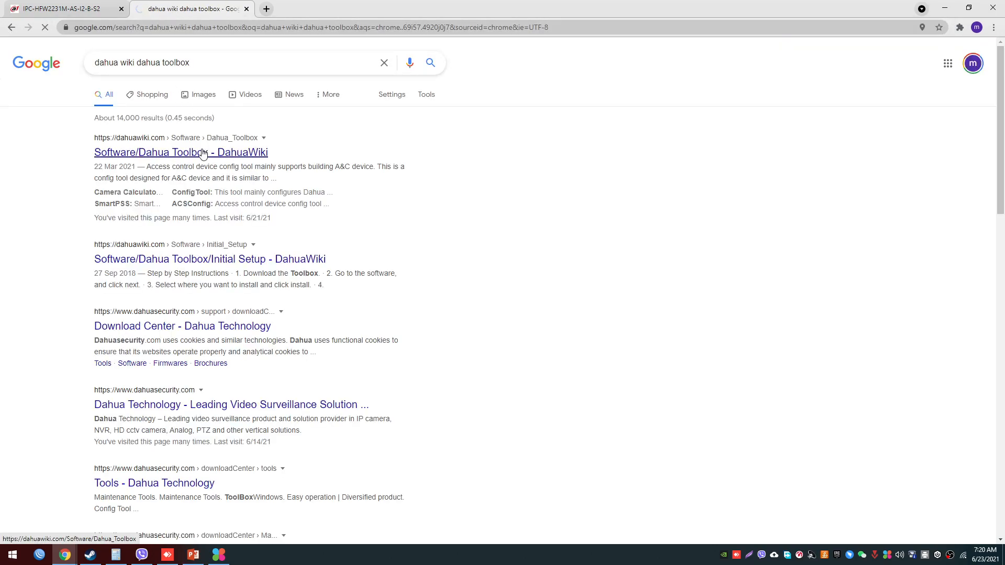
click(204, 152)
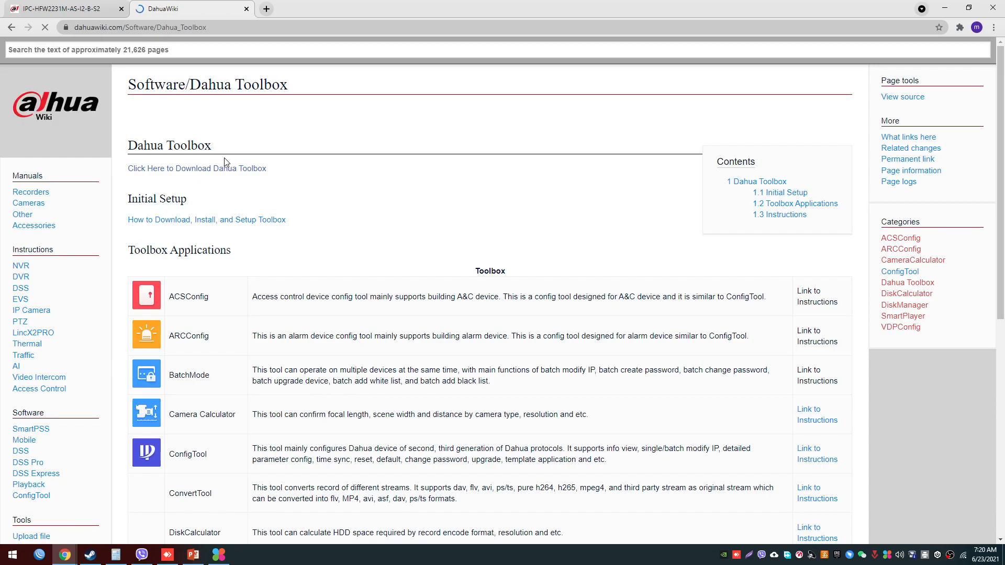
- Review the first entries of the Toolbox Applications table, from ACSConfig to ConfigTool
scroll(224, 159, down, 1)
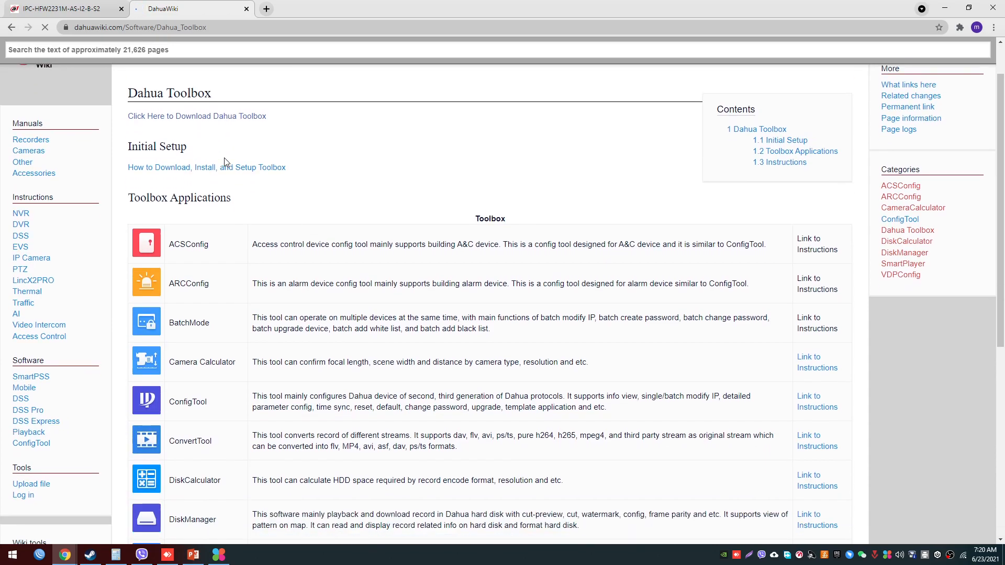
scroll(224, 158, down, 1)
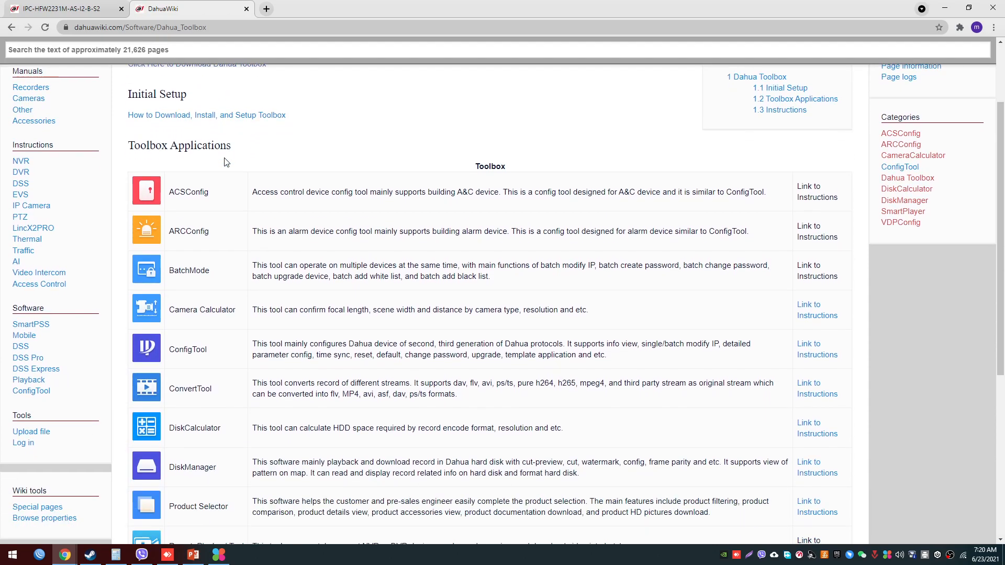
drag(170, 192, 218, 230)
click(210, 215)
scroll(212, 217, down, 2)
drag(169, 172, 224, 176)
click(220, 191)
drag(170, 207, 238, 211)
click(240, 220)
drag(174, 246, 215, 249)
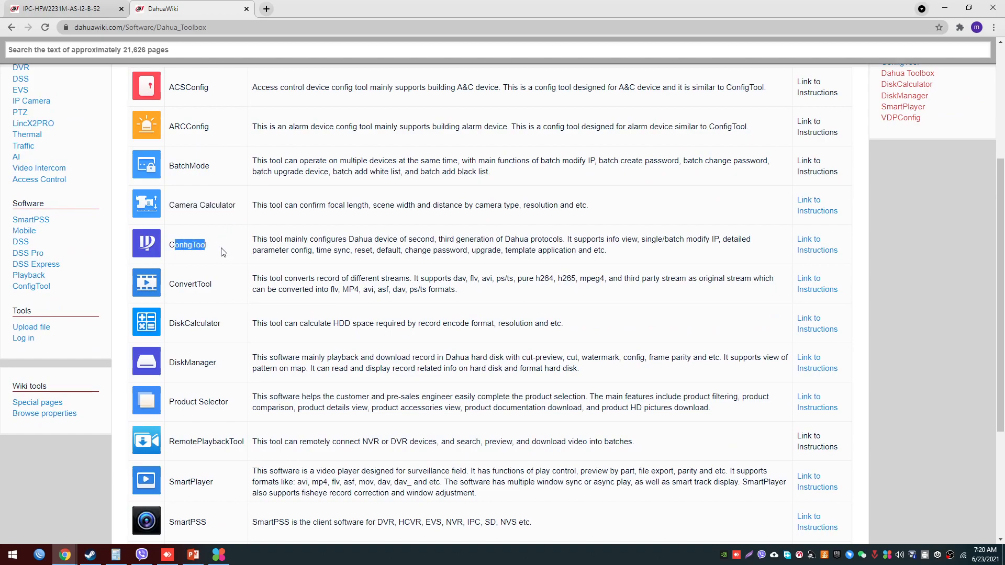
- Review the remaining Toolbox Applications entries, from ConvertTool to VDPConfig
scroll(224, 253, down, 2)
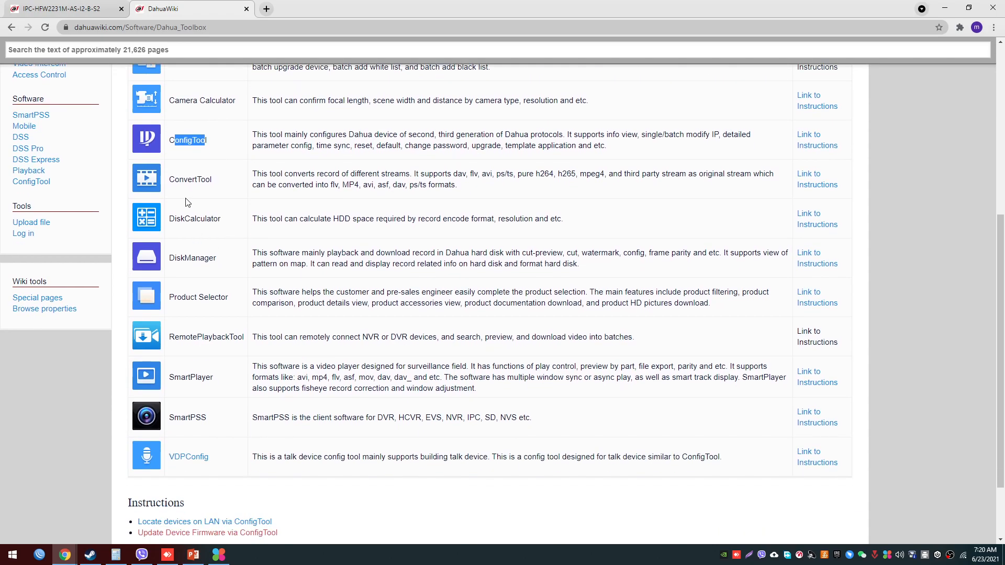
drag(171, 181, 228, 186)
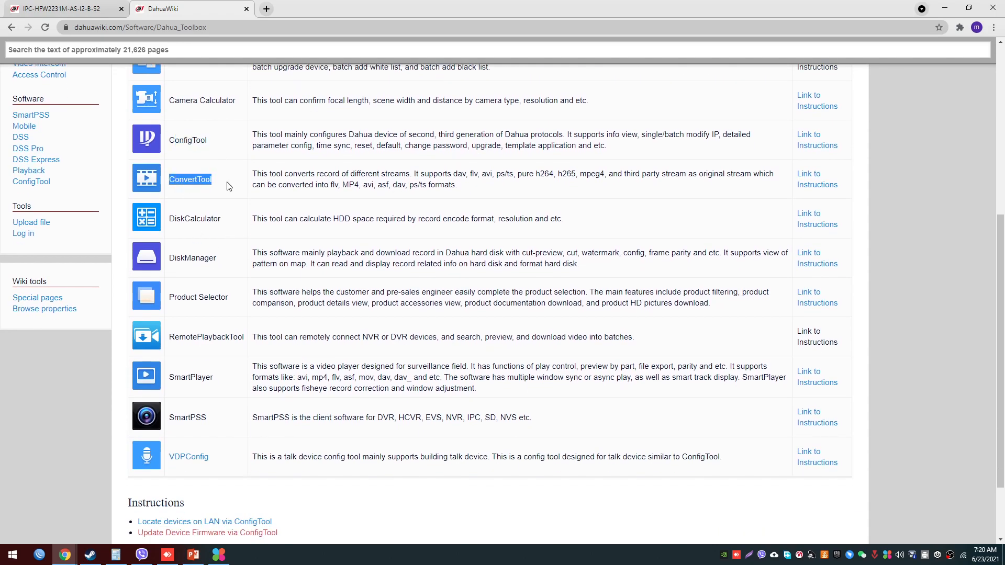
scroll(227, 186, up, 2)
drag(171, 324, 222, 328)
drag(176, 368, 201, 367)
scroll(217, 356, down, 2)
drag(212, 313, 231, 297)
drag(174, 336, 237, 338)
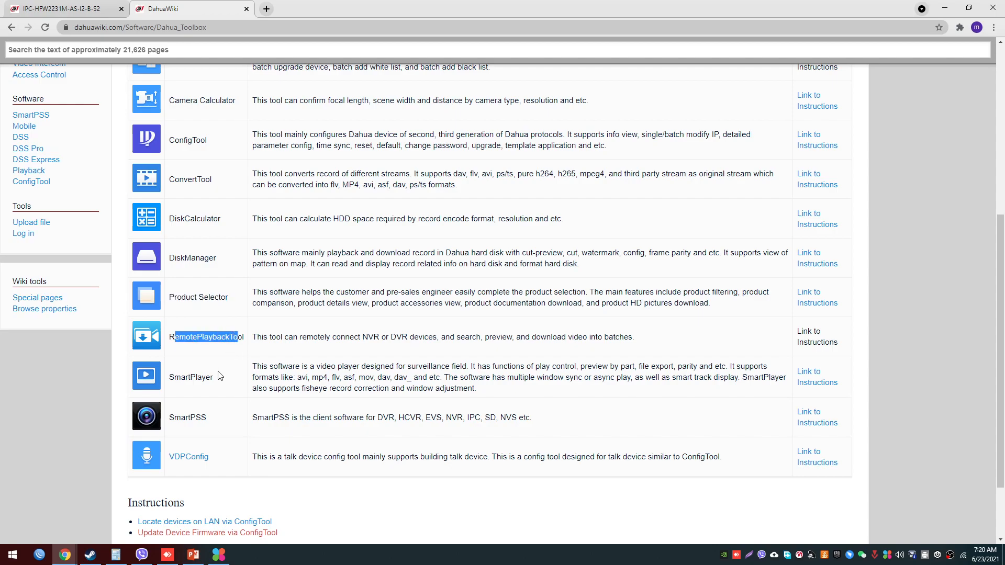
click(217, 377)
drag(169, 377, 222, 380)
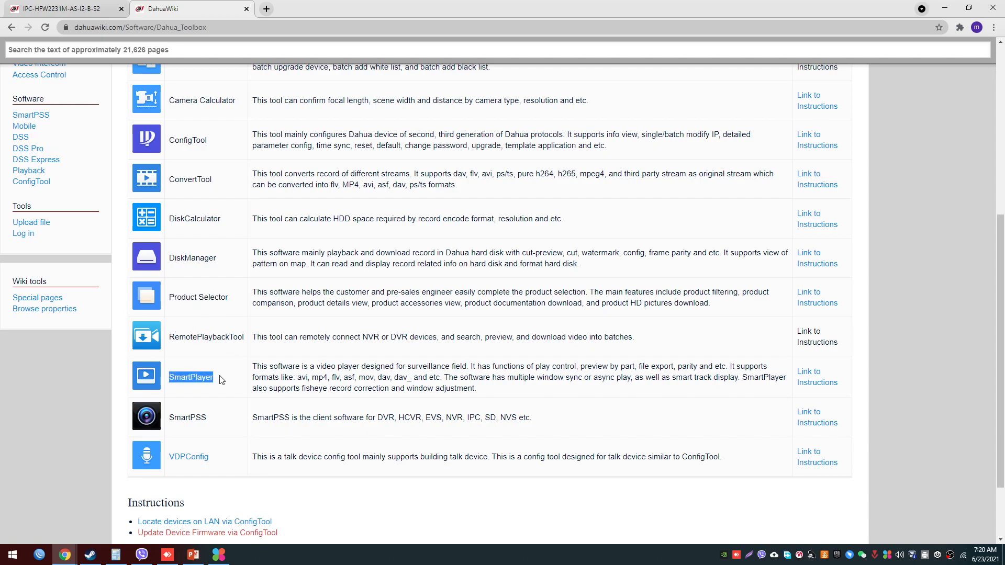
drag(175, 418, 212, 416)
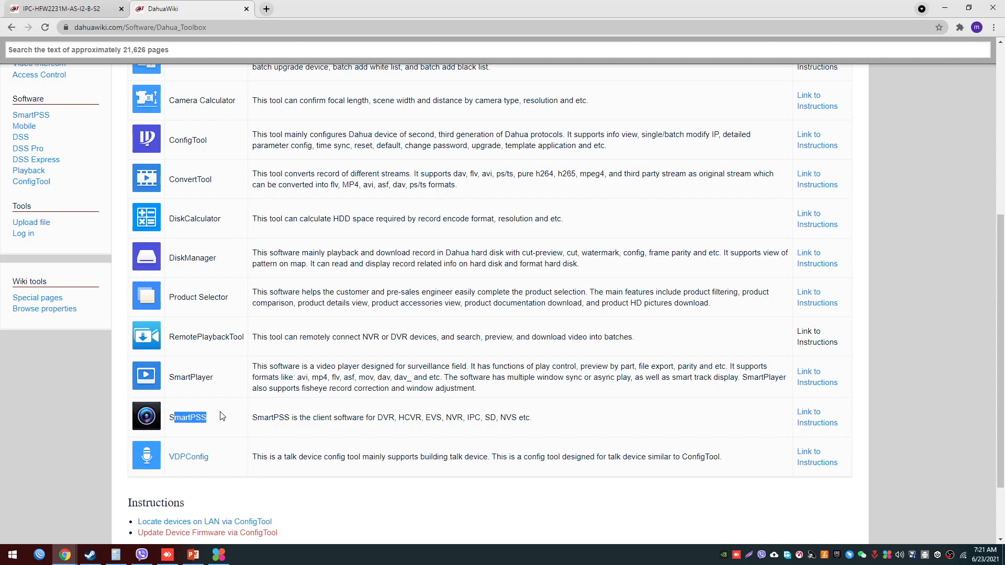
scroll(223, 413, down, 1)
click(224, 411)
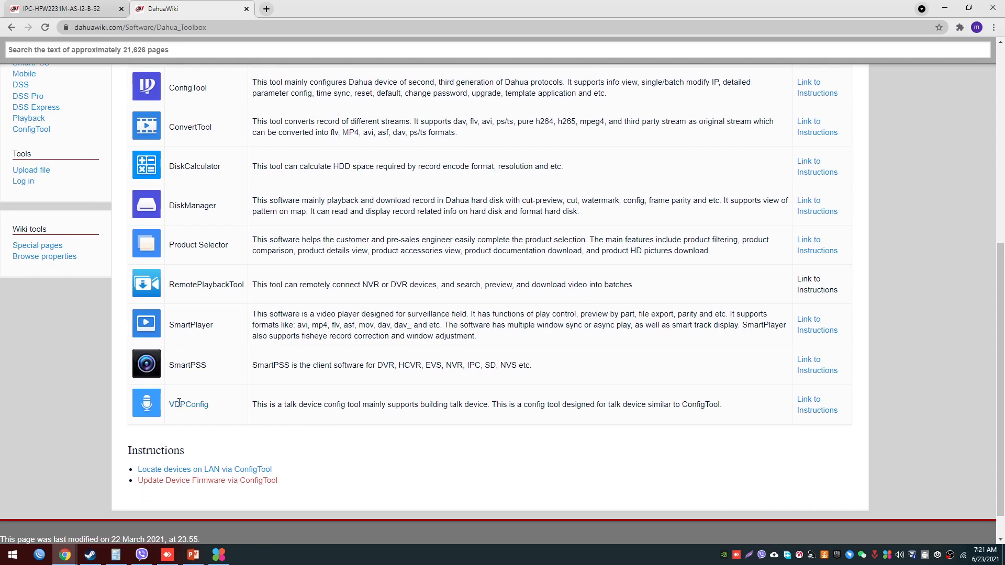
- Open the "How to Download, Install, and Setup Toolbox" guide under Initial Setup
scroll(177, 403, up, 7)
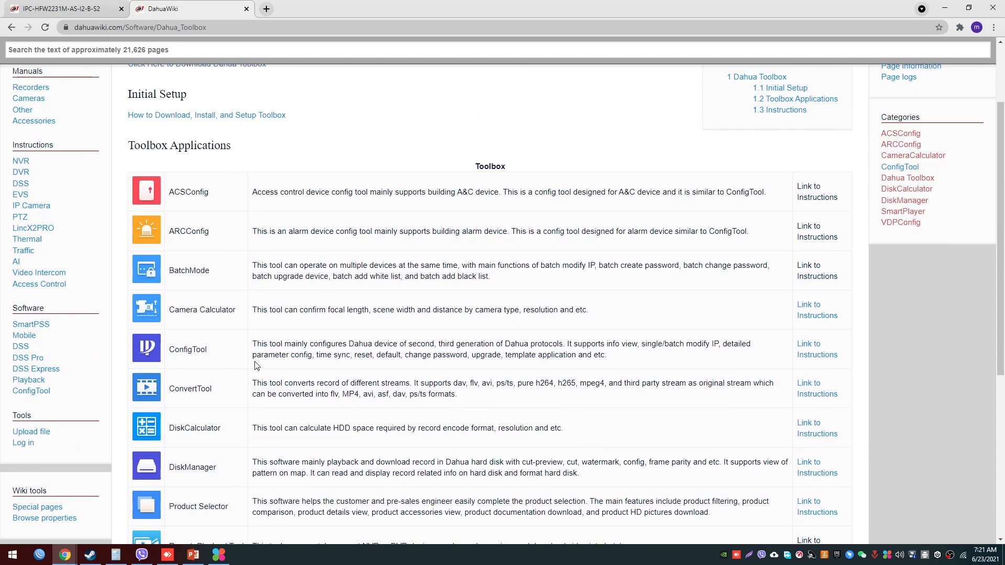
drag(126, 226, 353, 226)
click(358, 202)
triple_click(349, 215)
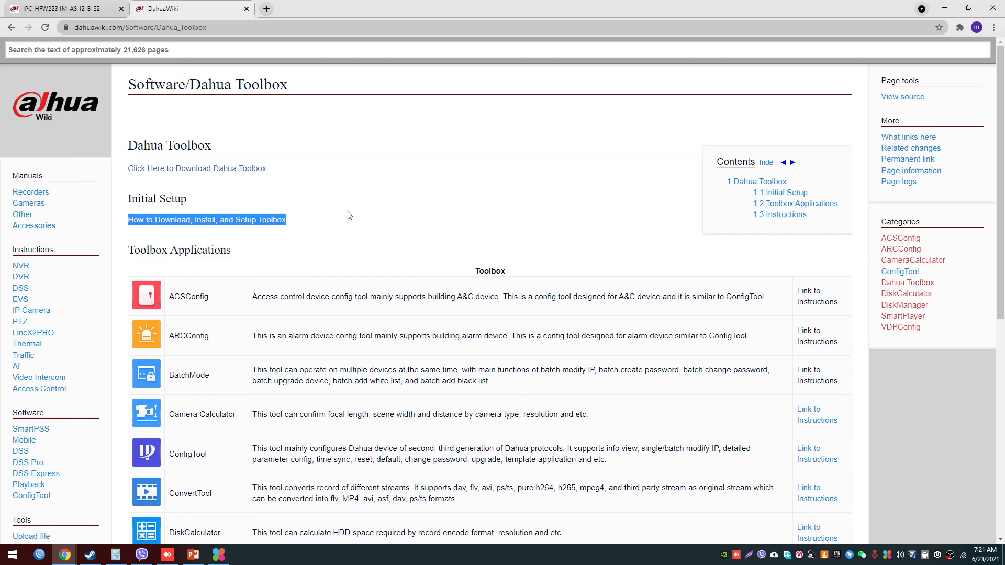
click(248, 222)
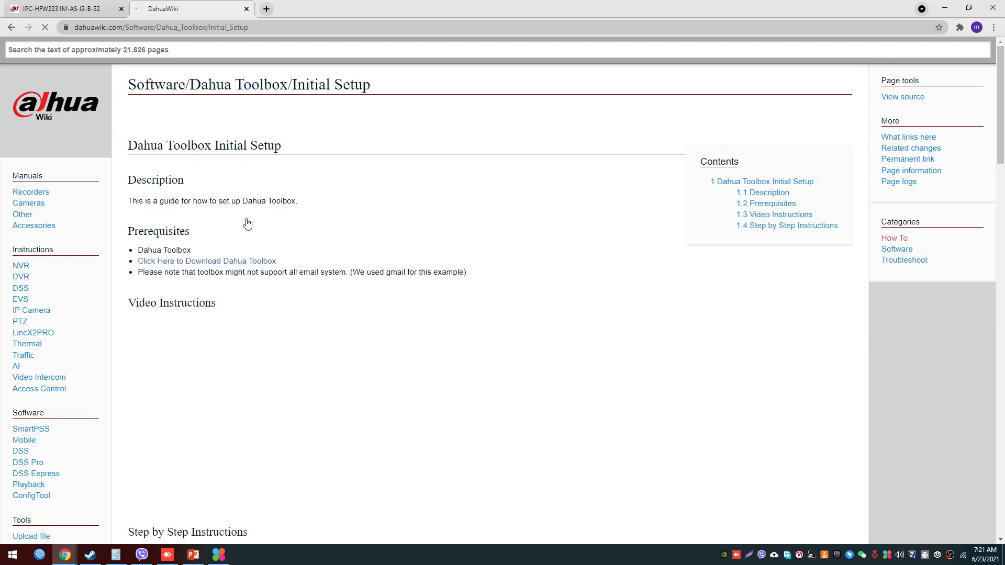
- Read through the Dahua Toolbox initial setup guide, covering the download link, video, installation, account sign-up and sign-in instructions
scroll(247, 224, down, 2)
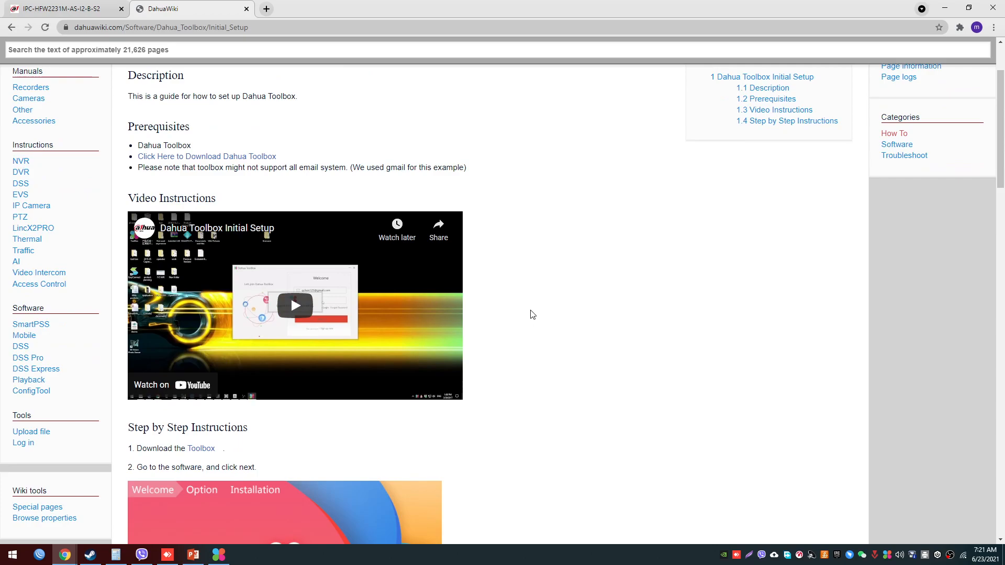
scroll(533, 314, up, 2)
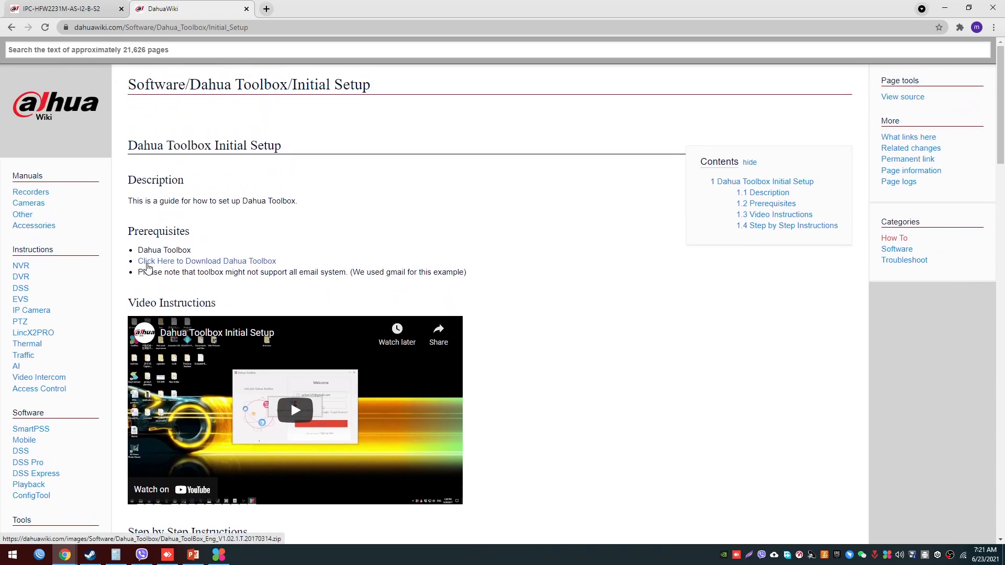
scroll(496, 361, down, 5)
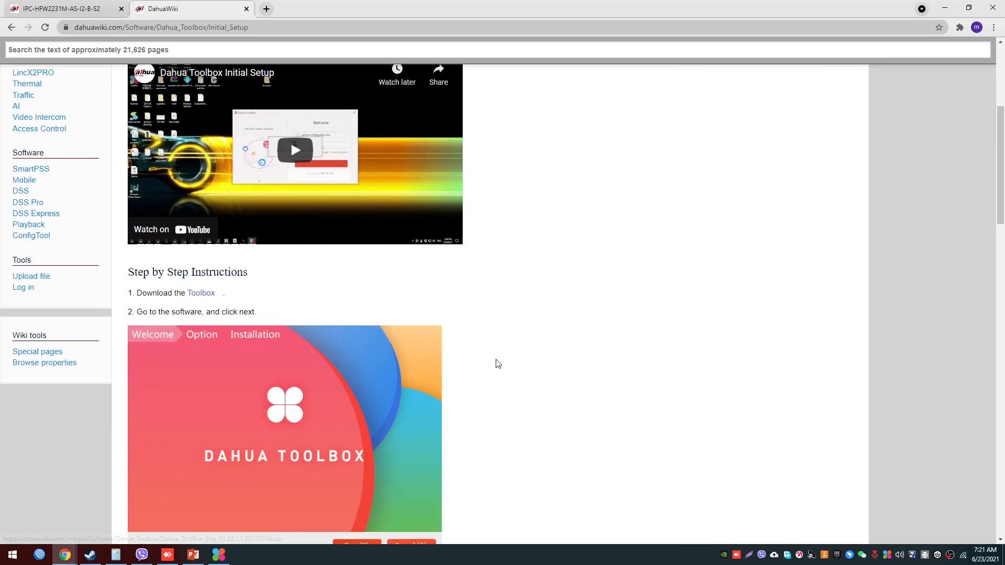
scroll(501, 360, down, 4)
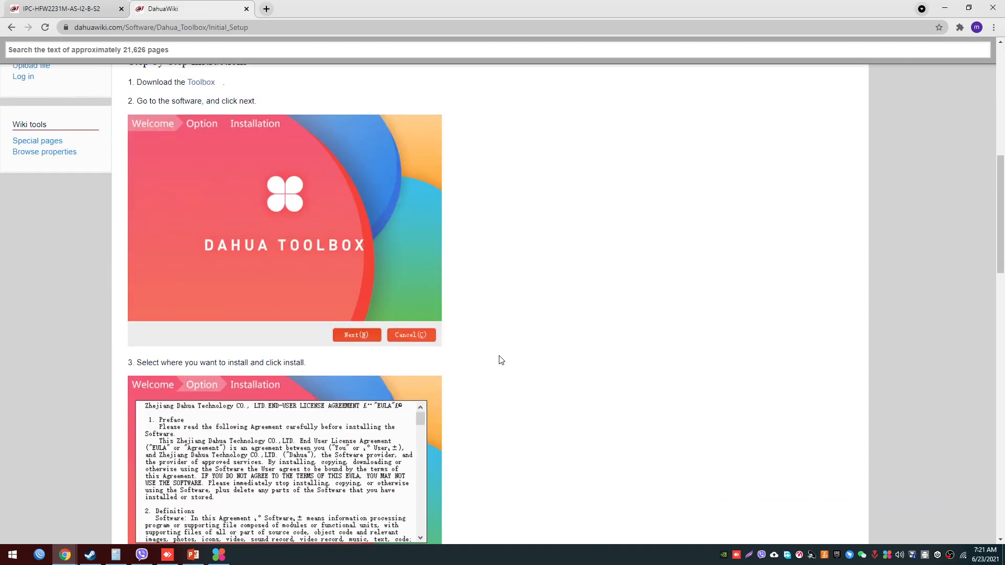
scroll(501, 360, down, 5)
scroll(501, 360, up, 5)
scroll(501, 361, down, 5)
scroll(501, 360, down, 5)
scroll(498, 359, down, 4)
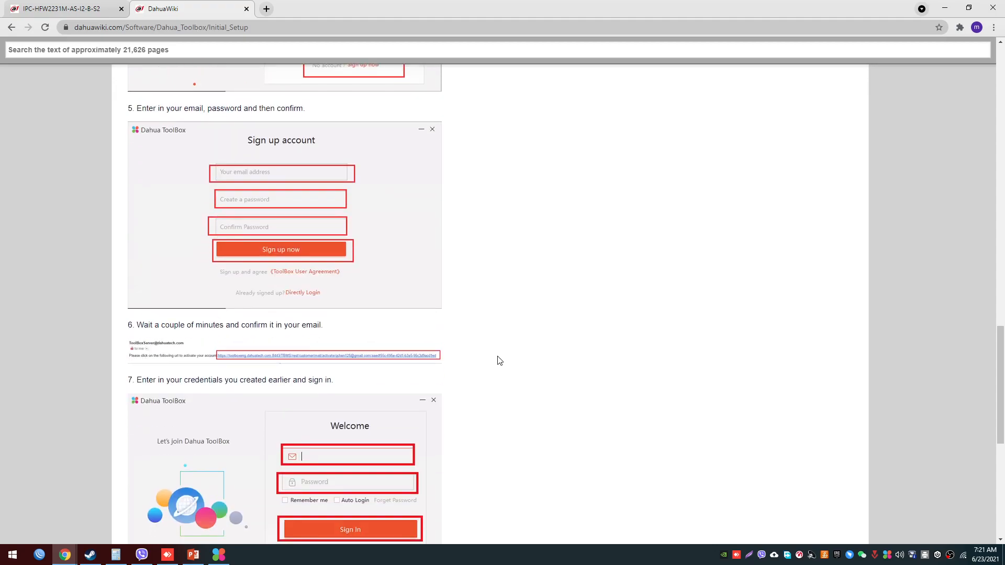
scroll(494, 359, down, 4)
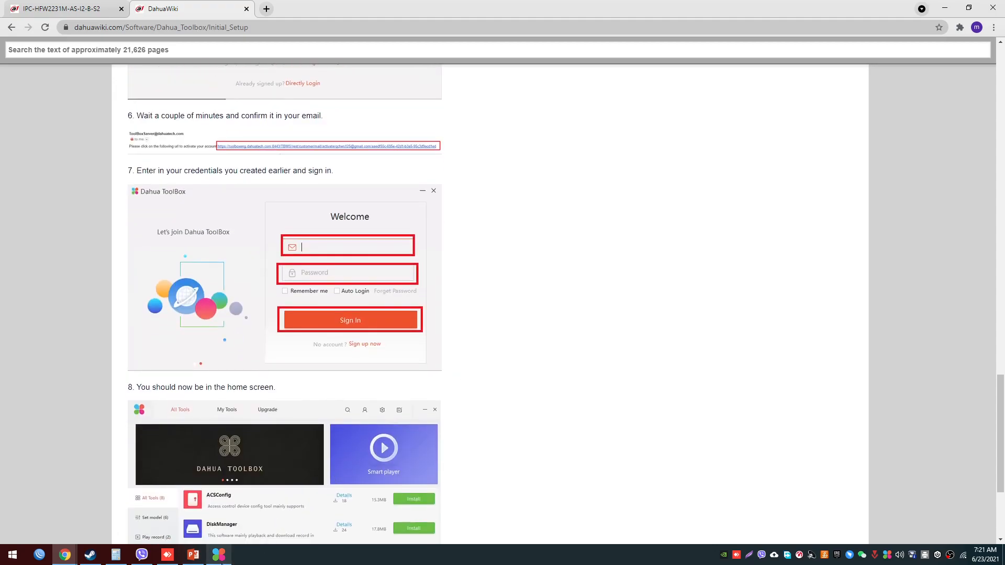
- Switch to ToolBox, launch ProjectDesignTool from the tools list and maximize its window
mouse_move(221, 562)
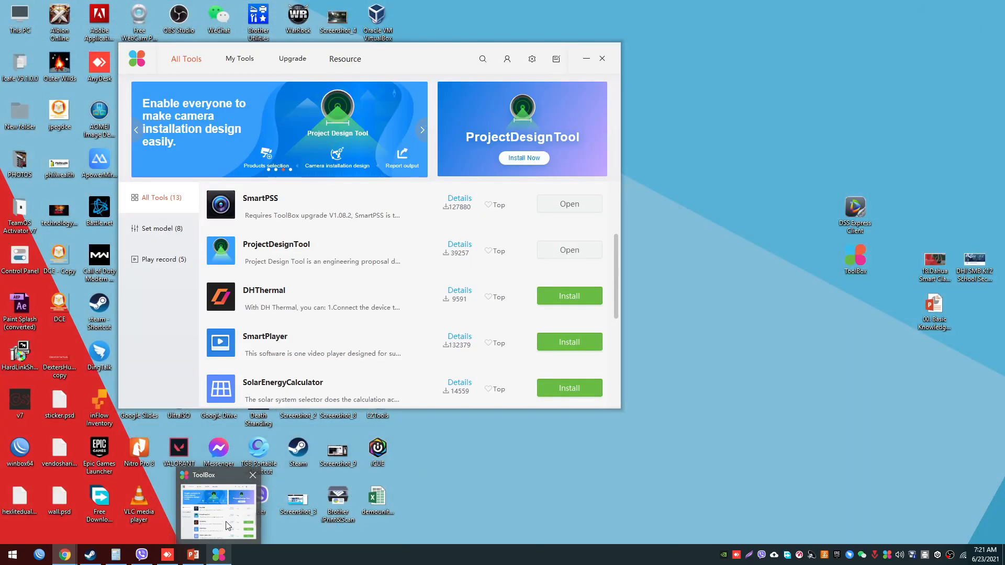
click(229, 525)
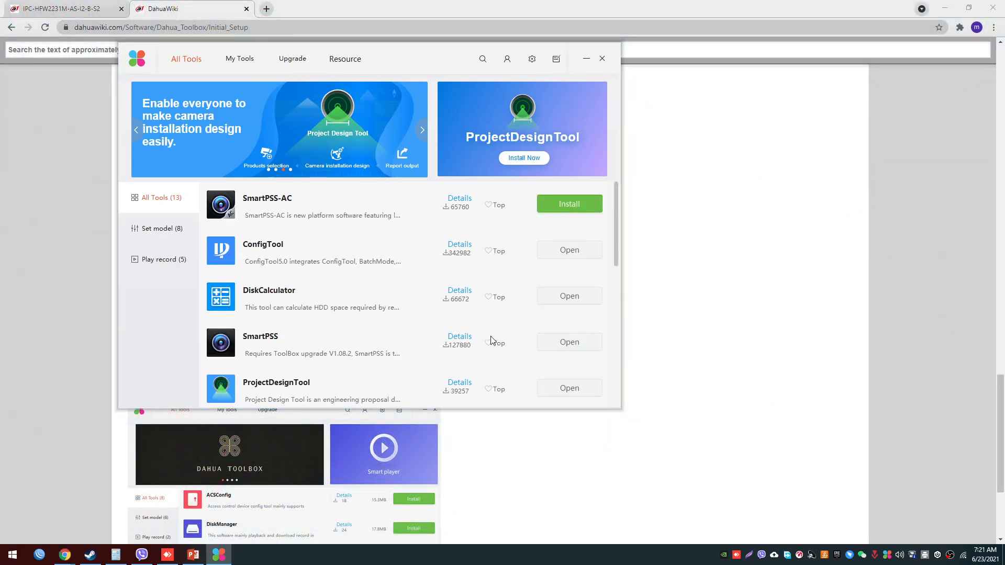
scroll(493, 341, down, 6)
scroll(493, 341, up, 6)
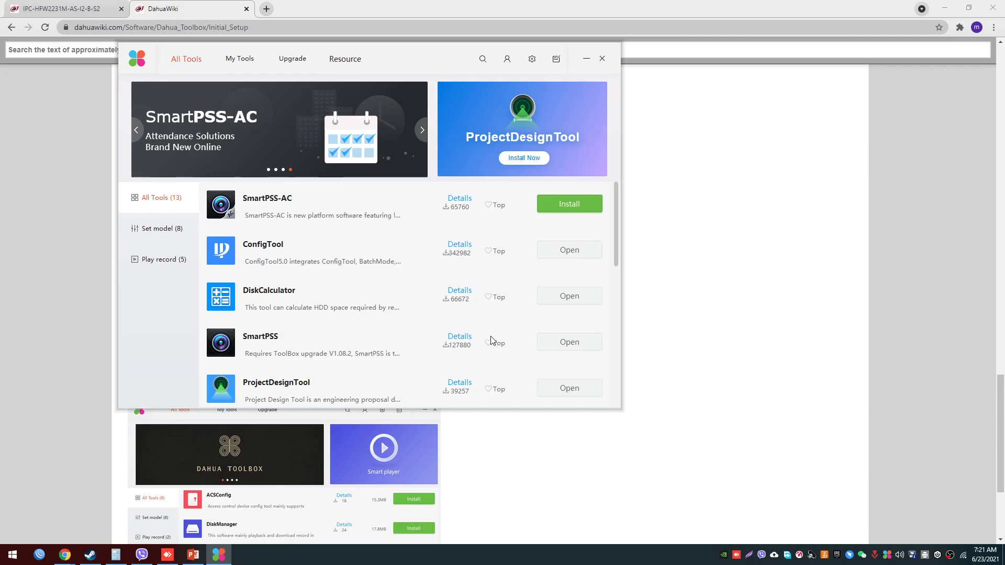
scroll(493, 341, down, 3)
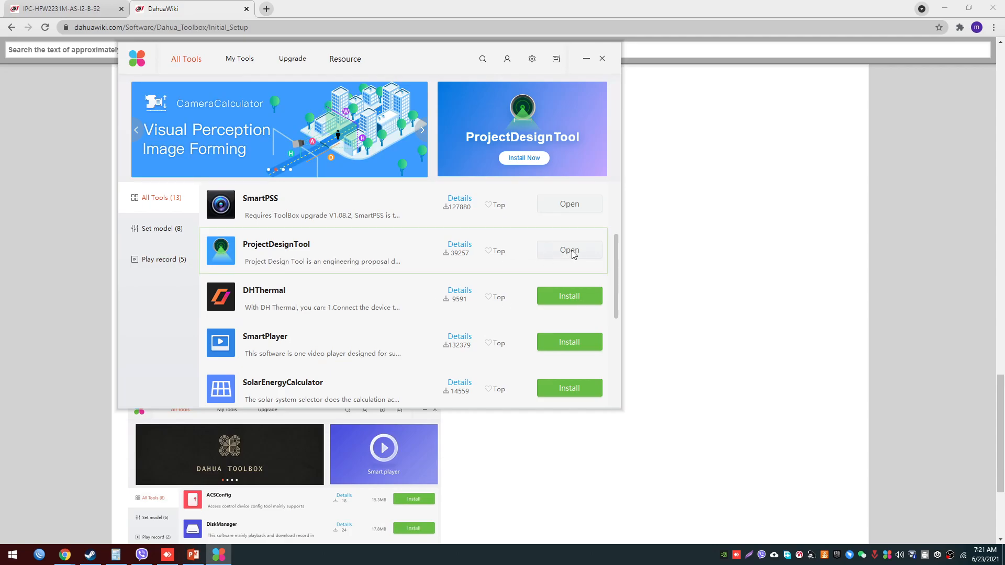
click(573, 252)
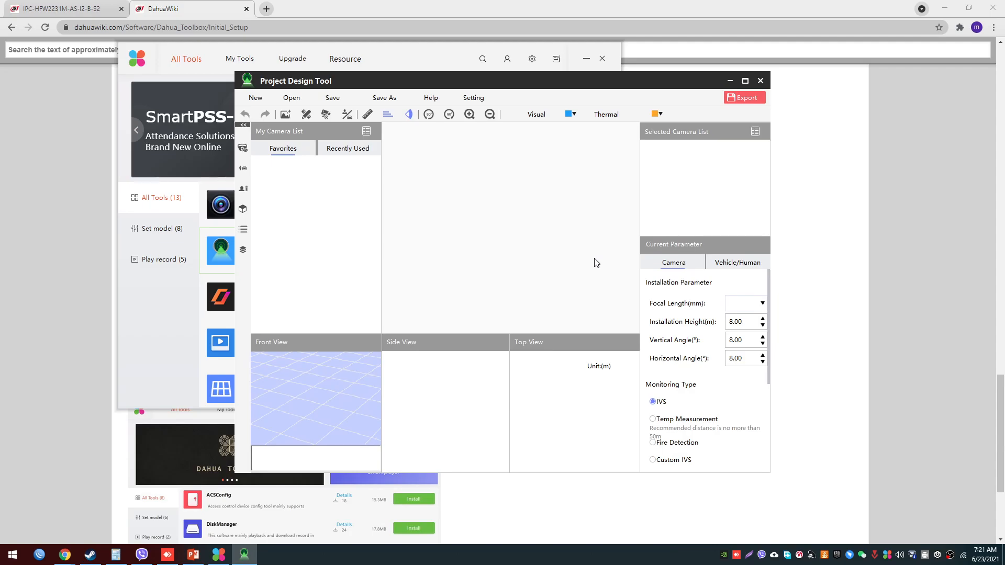
click(746, 82)
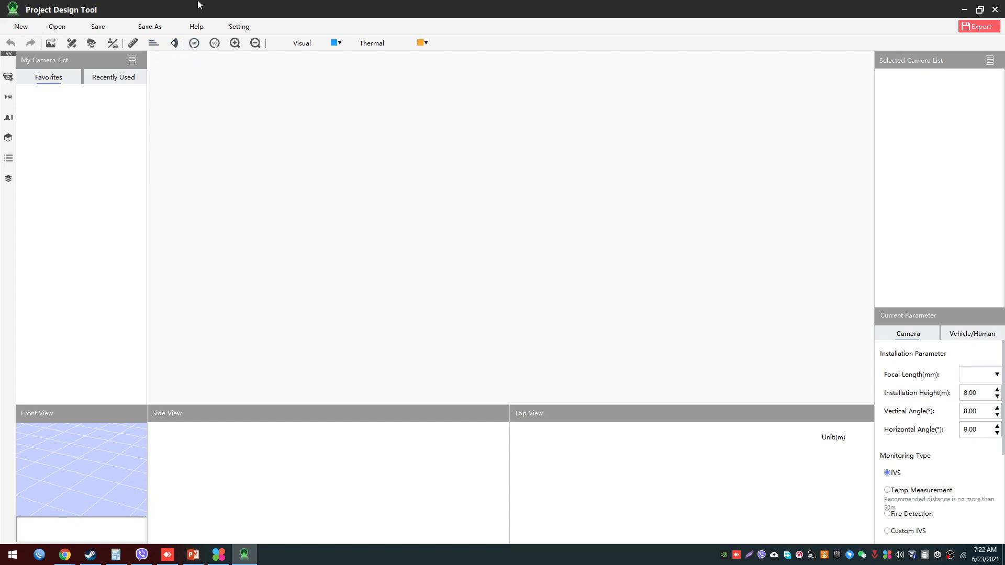
- Inspect the New, Open, Save and Save As file dialogs, cancelling each without creating or saving a project
click(20, 28)
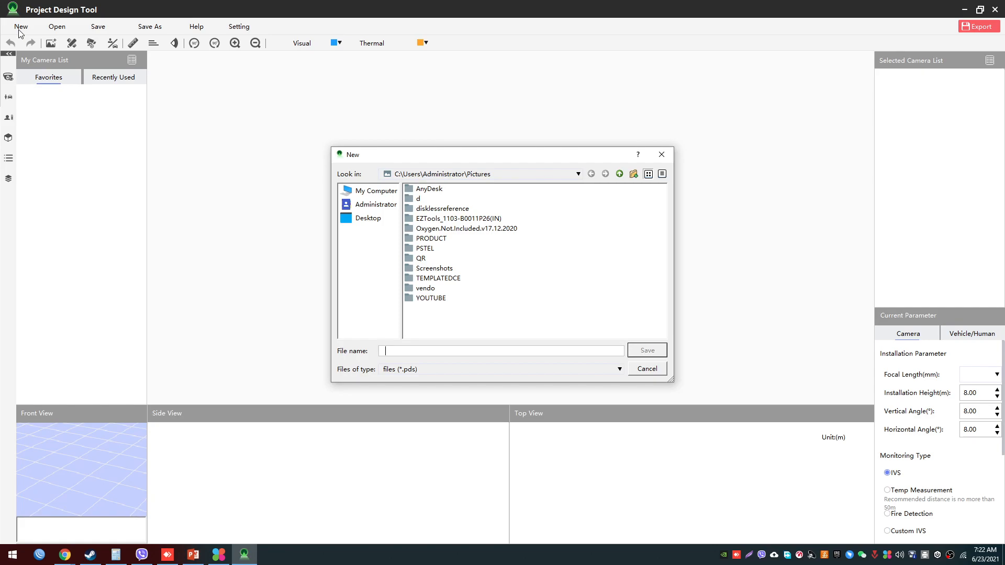
key(Escape)
click(54, 29)
key(Escape)
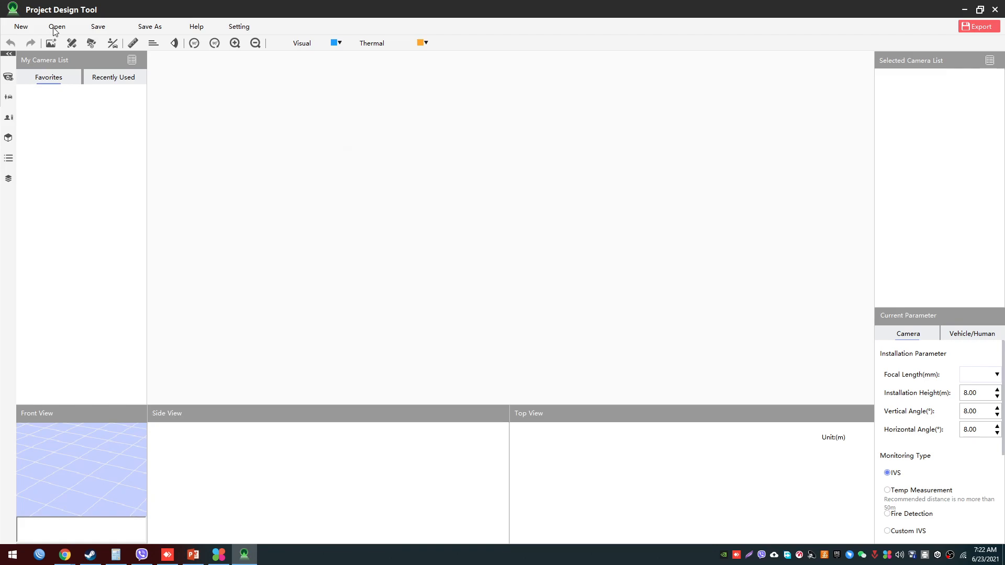
click(94, 29)
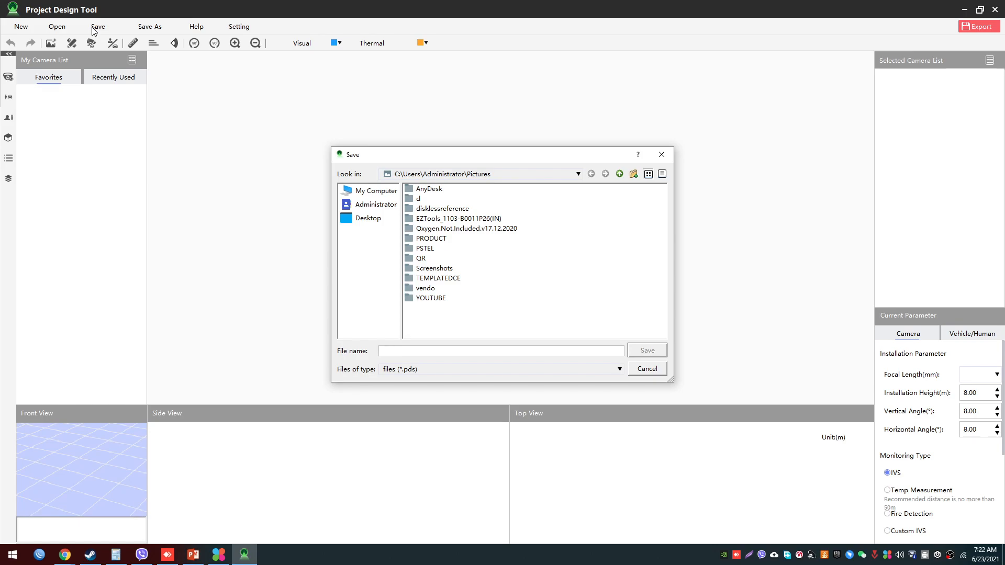
key(Escape)
click(151, 30)
key(Escape)
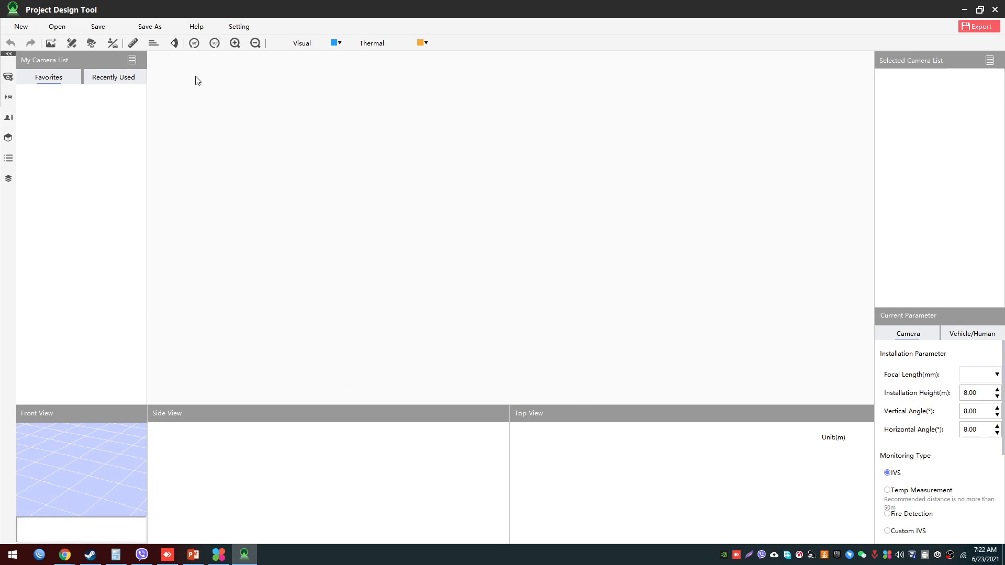
- Open the Project Design Tool user's manual from Help and look over its cover and opening pages
click(198, 27)
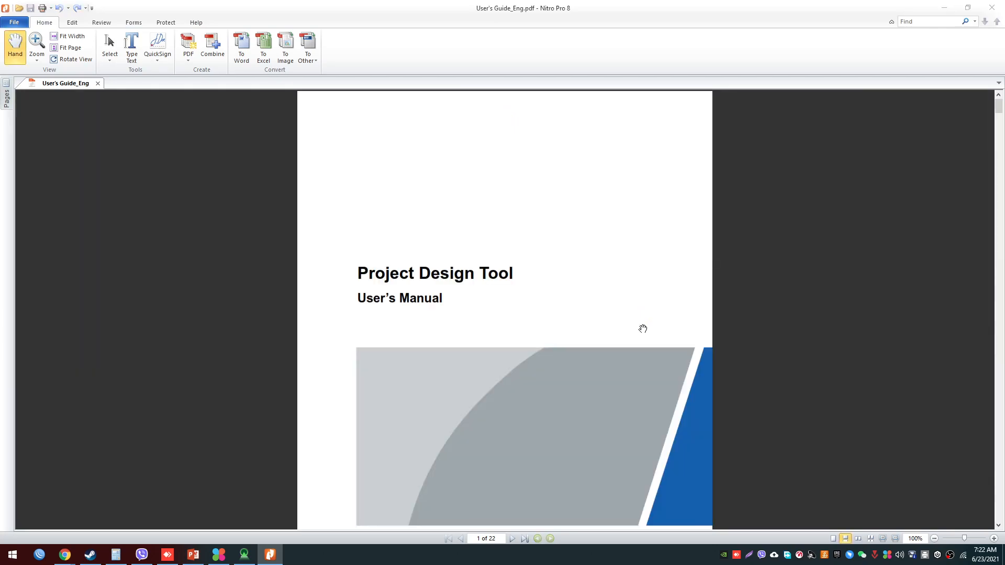
scroll(625, 350, down, 3)
scroll(624, 352, up, 2)
scroll(624, 350, down, 4)
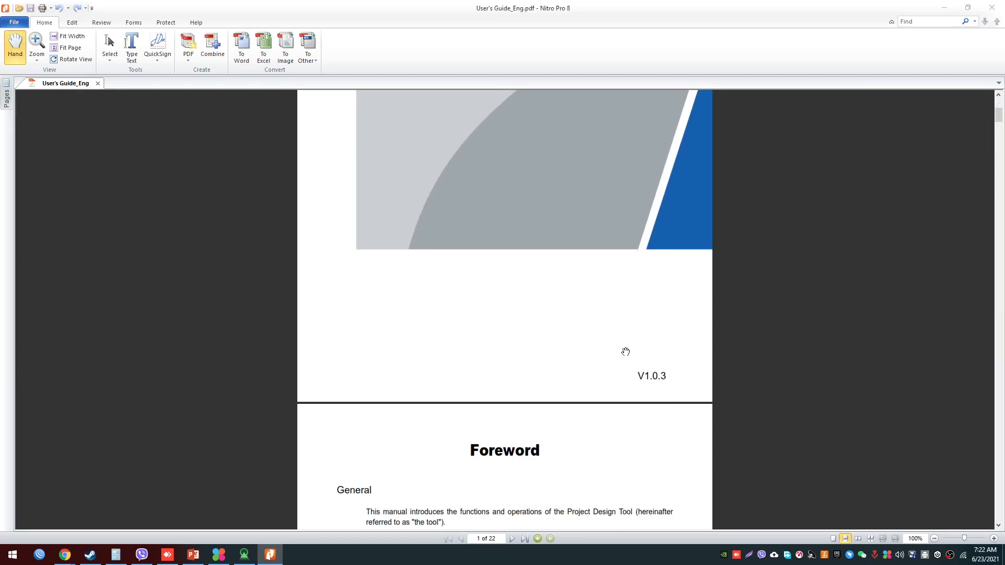
- Read the manual's foreword, safety instructions, revision history and notes about the manual, then close the document
scroll(788, 309, down, 3)
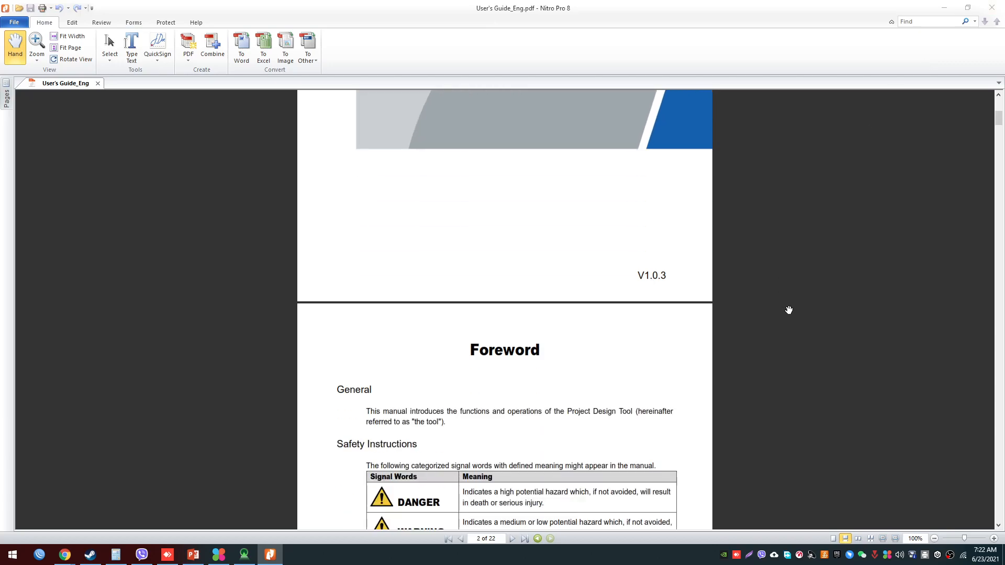
scroll(789, 310, down, 10)
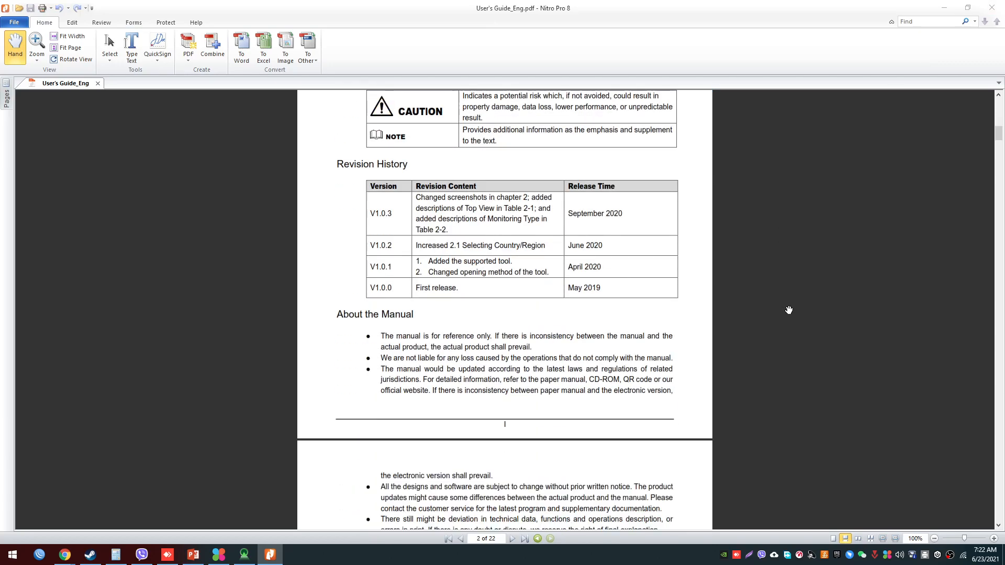
scroll(789, 310, down, 5)
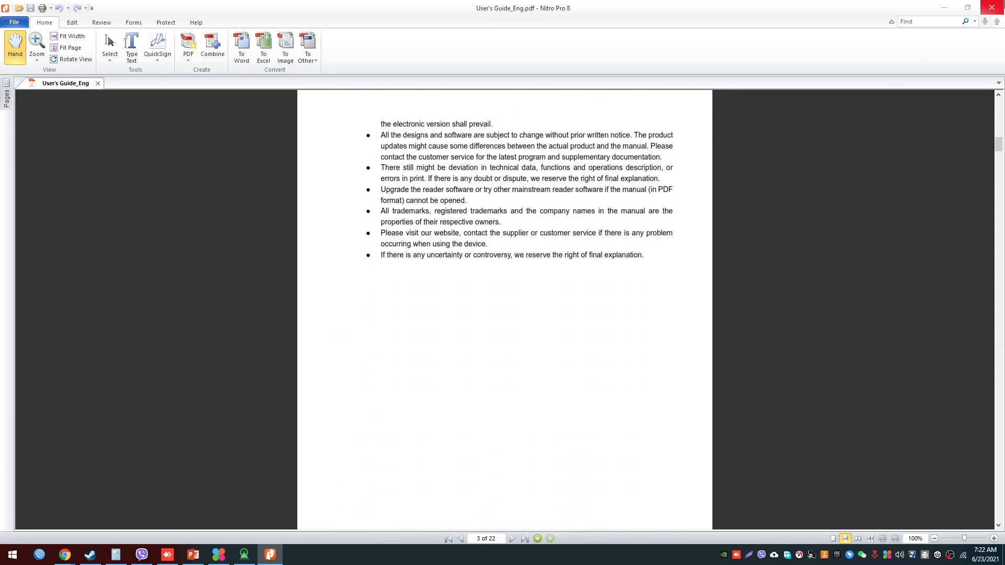
click(992, 8)
- Choose Metric as the measurement unit in the program settings
click(242, 28)
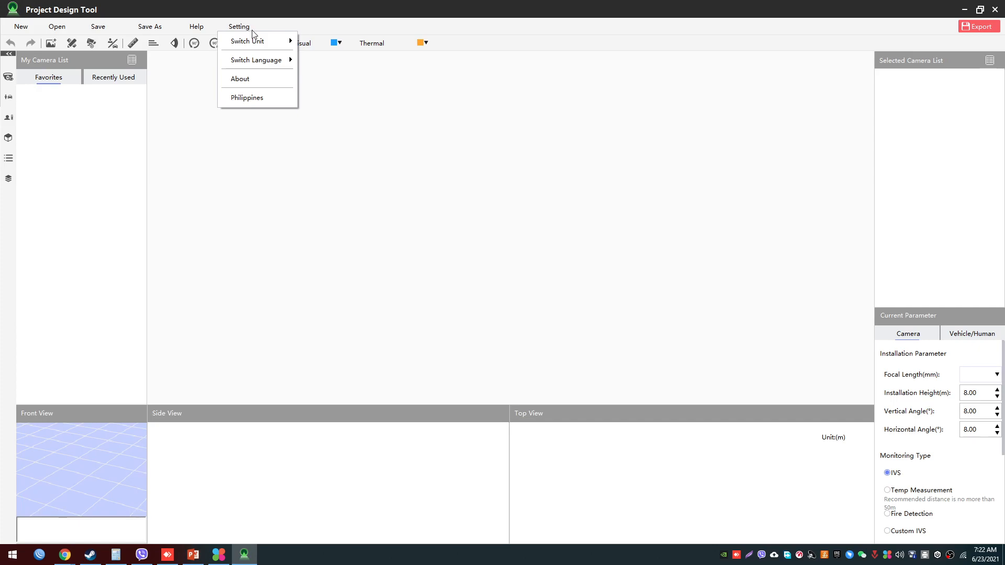
mouse_move(268, 42)
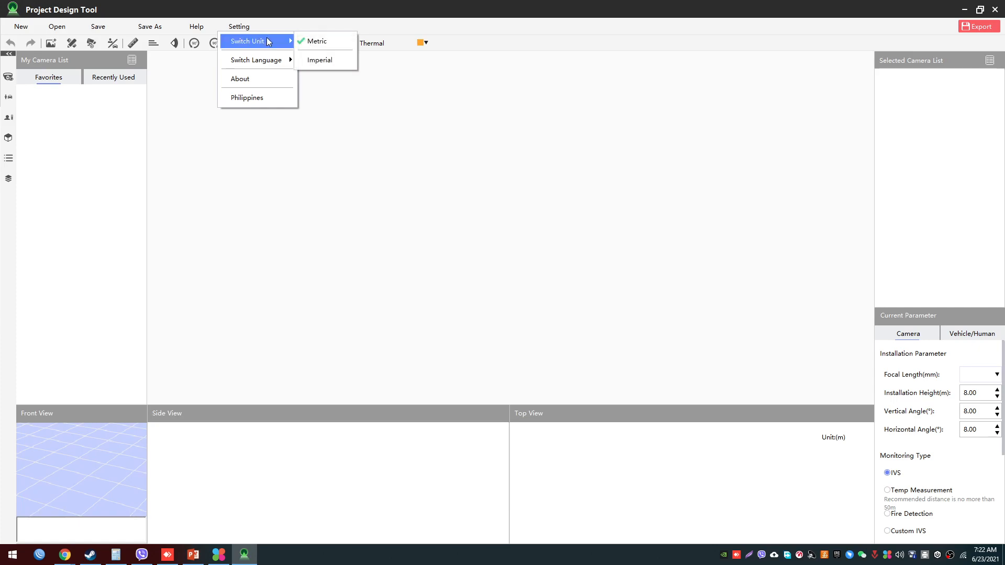
click(322, 47)
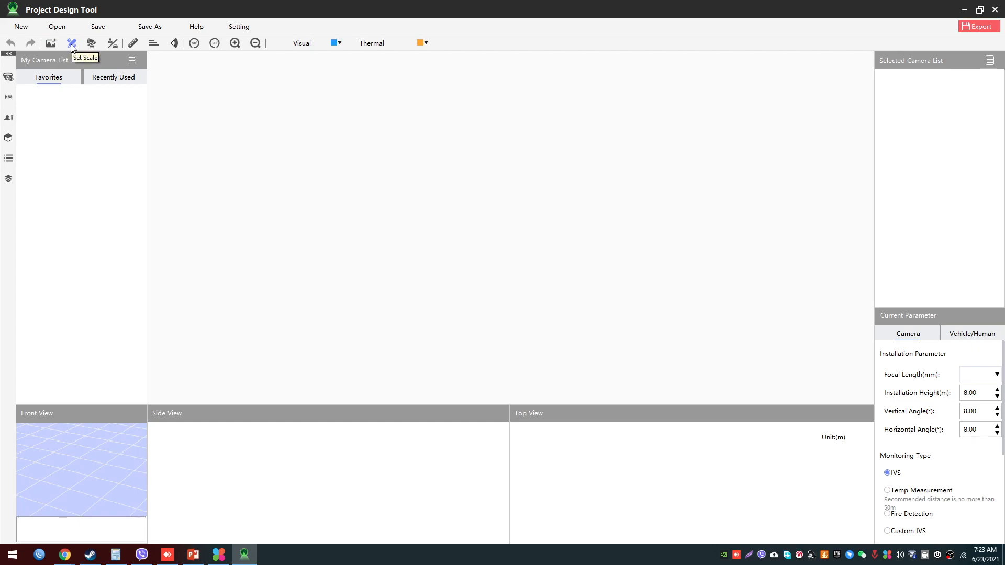
click(132, 44)
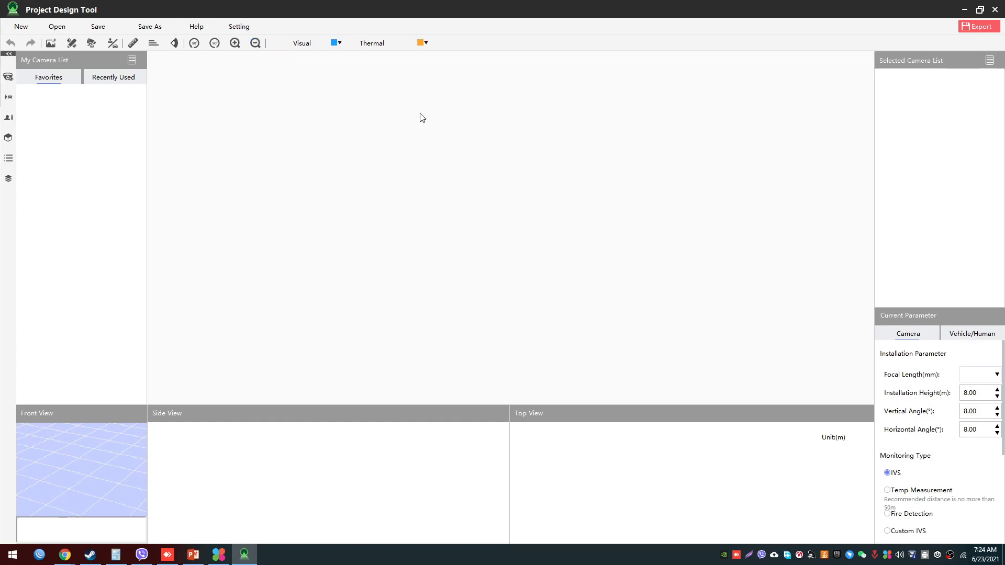
- Import the floor plan image MHD-2018096-DESIGN3-Ground-Floor.jpg into the workspace and acknowledge the ruler note
click(50, 43)
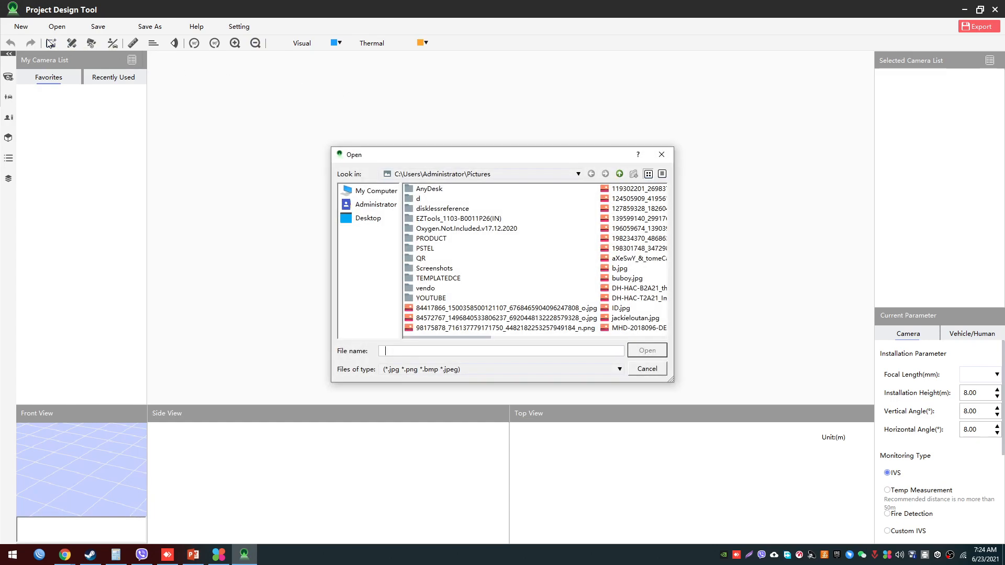
scroll(521, 196, down, 2)
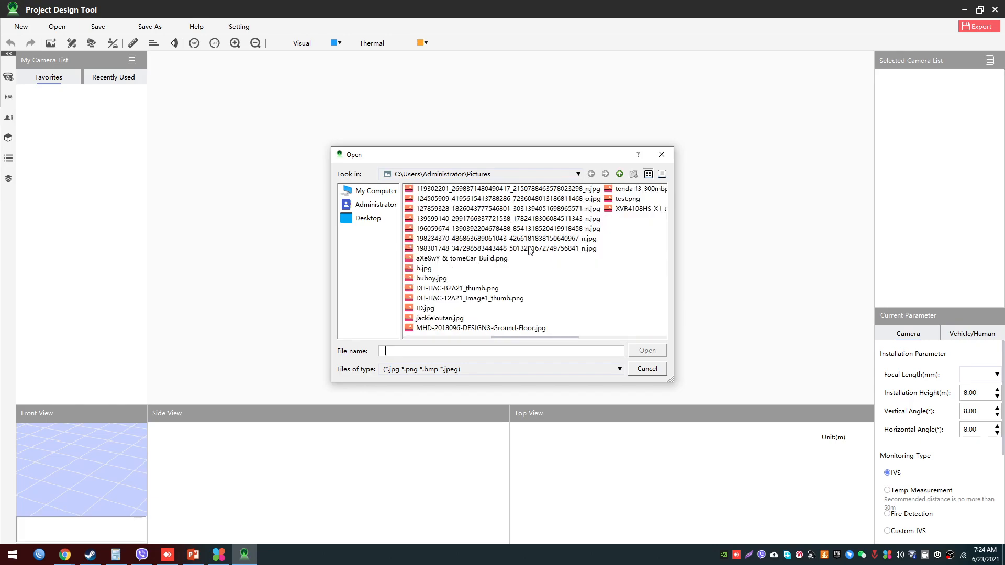
click(530, 249)
key(m)
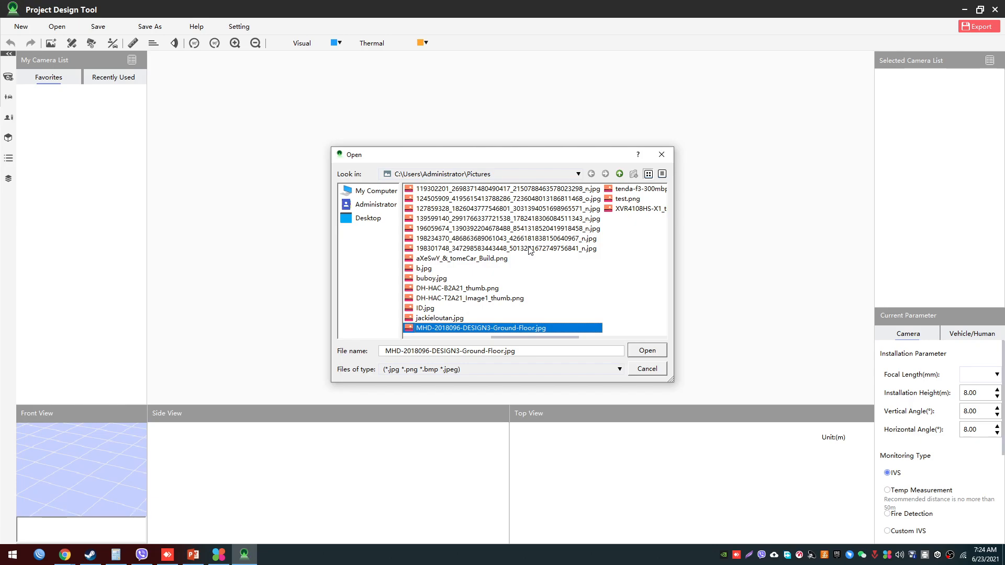
key(Return)
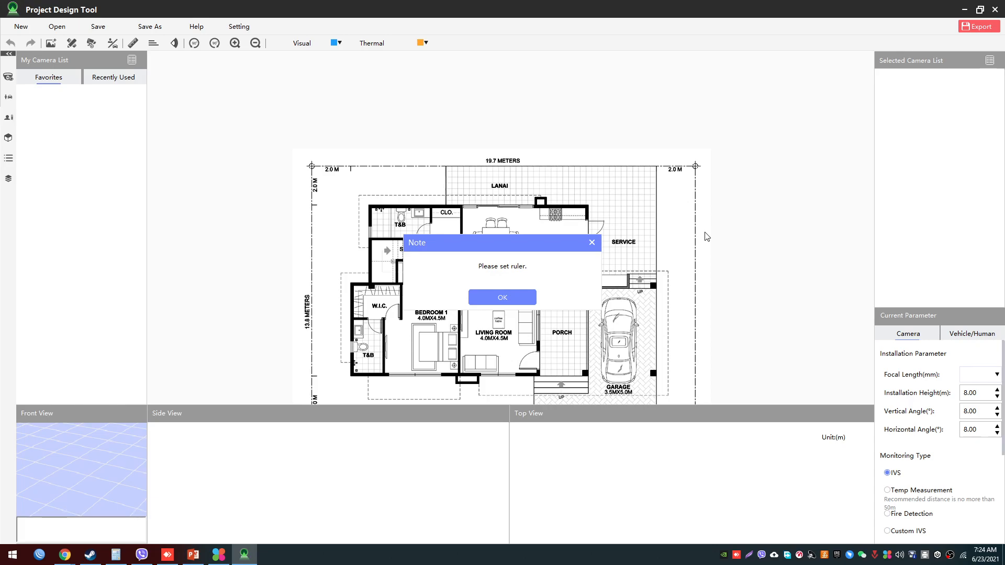
drag(510, 250, 476, 223)
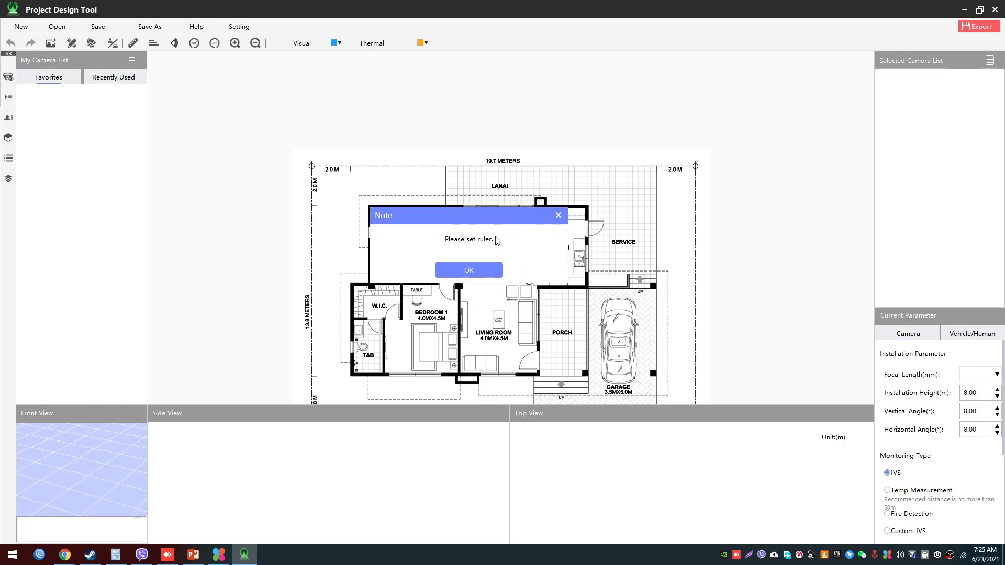
click(490, 269)
scroll(484, 255, down, 1)
scroll(484, 255, up, 2)
scroll(484, 255, up, 1)
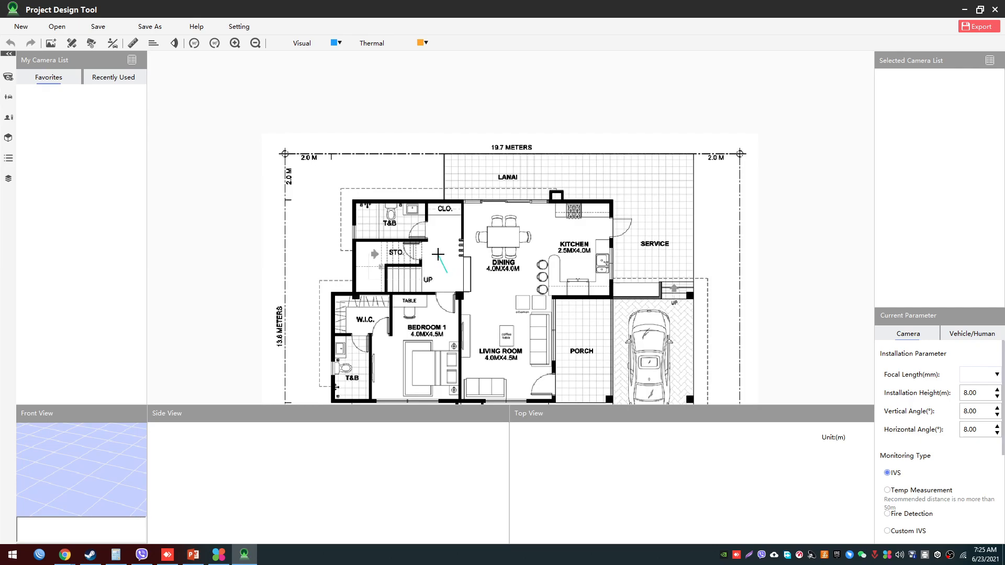
drag(447, 273, 443, 258)
click(613, 239)
scroll(316, 274, down, 1)
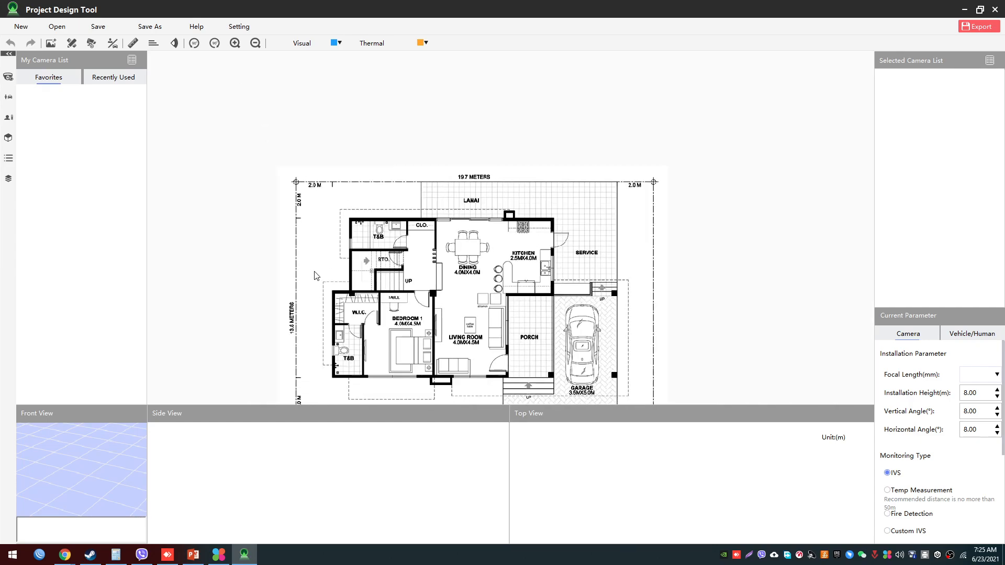
- Draw the scale reference line along the horizontal 2.0 M dimension at the floor plan's upper-left corner
scroll(324, 163, up, 3)
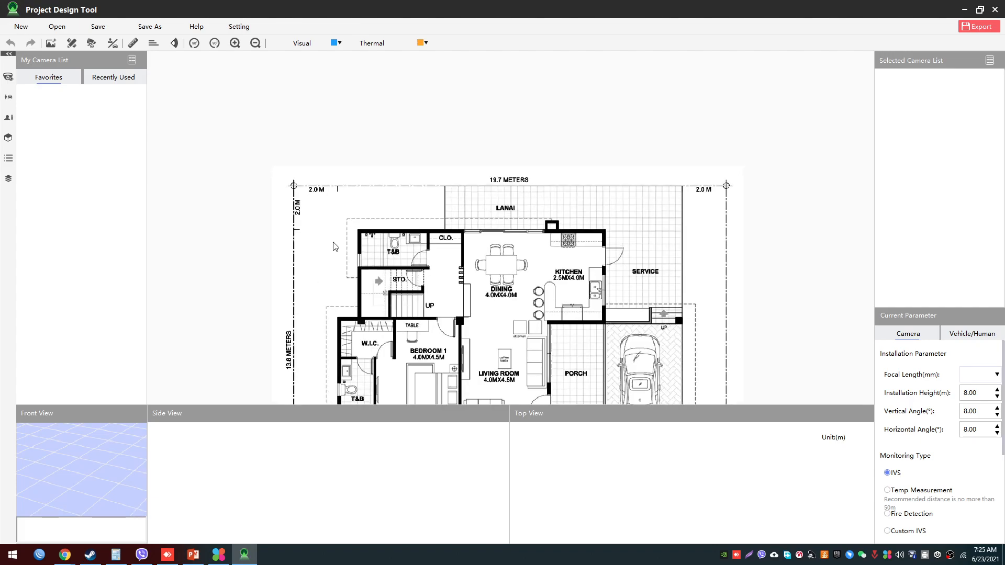
scroll(359, 263, down, 3)
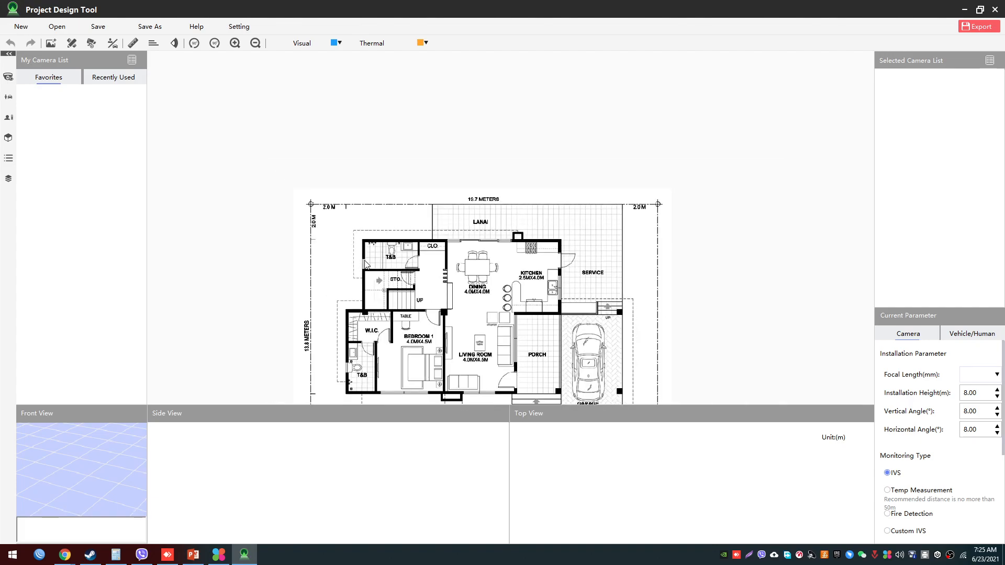
scroll(364, 260, up, 3)
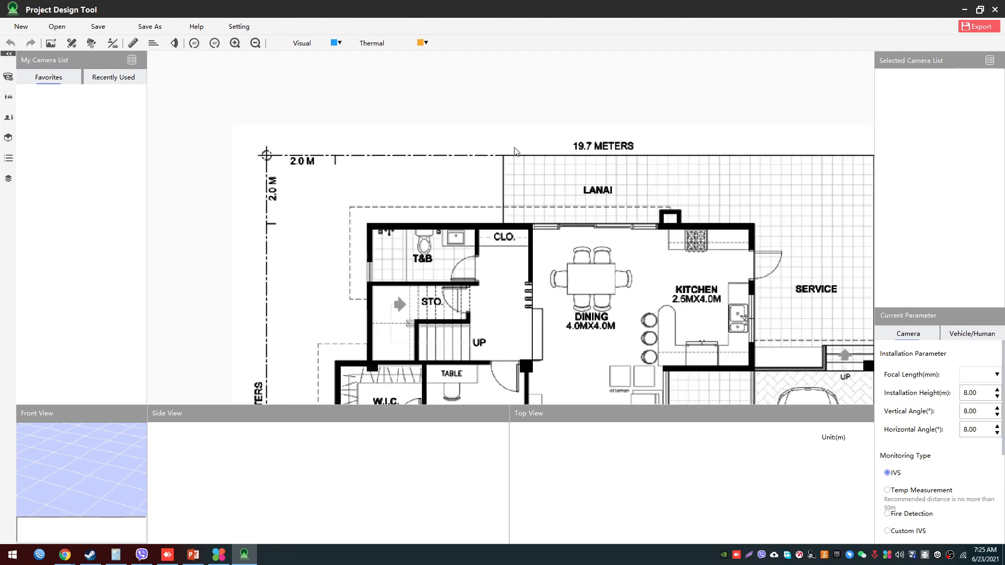
click(72, 43)
scroll(552, 199, up, 1)
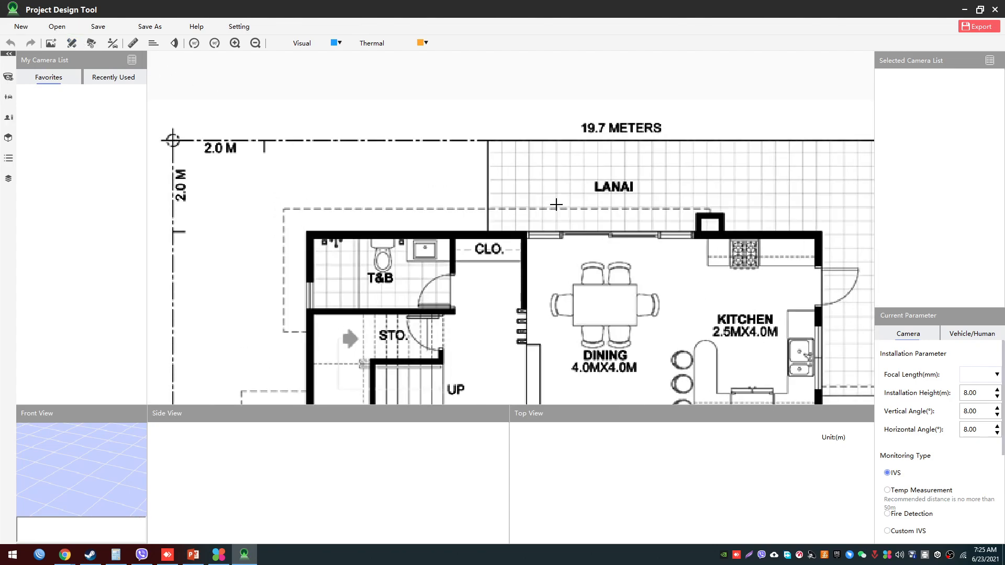
scroll(428, 162, down, 1)
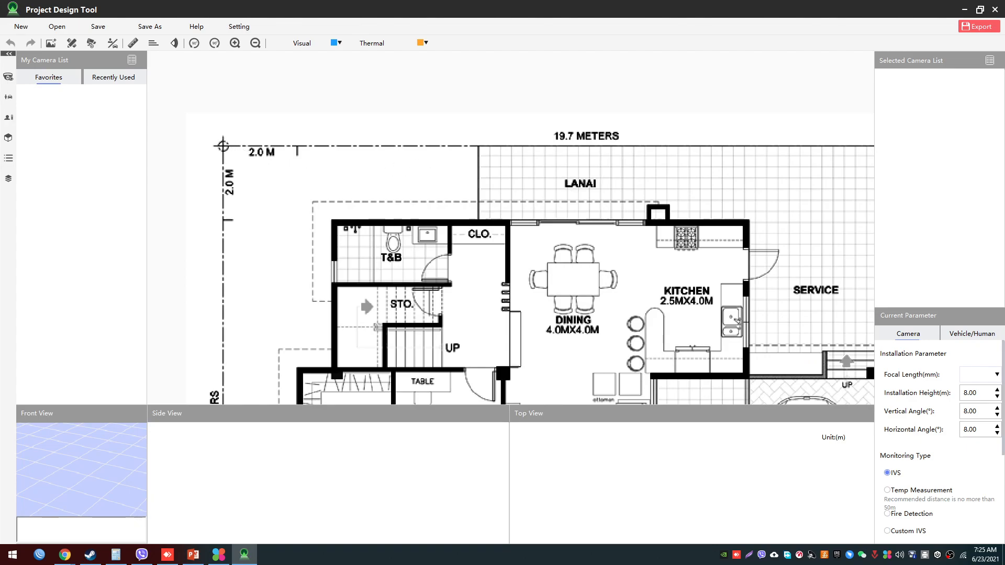
click(223, 146)
click(297, 148)
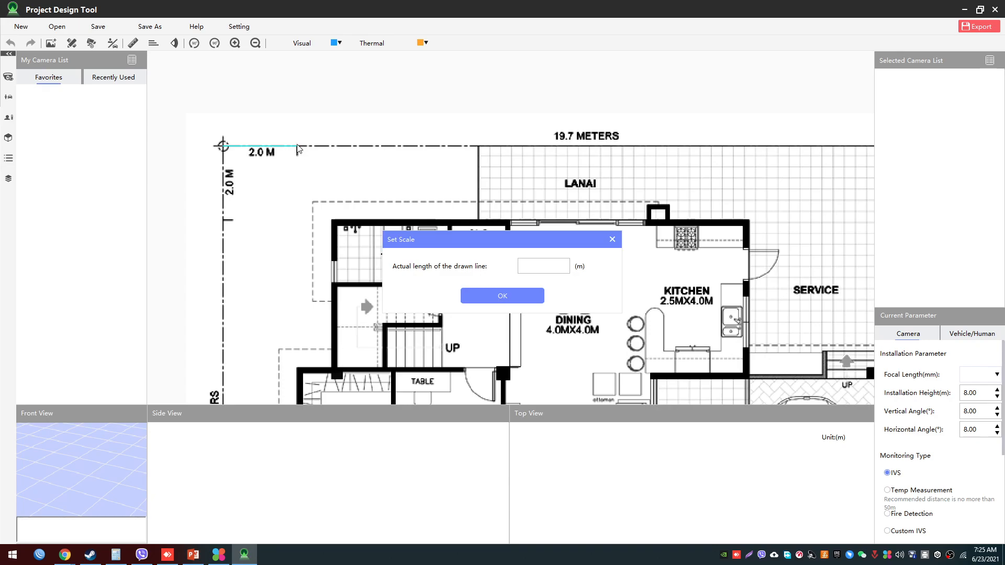
- Set the actual length of the drawn scale line to 2 m
drag(476, 237, 403, 195)
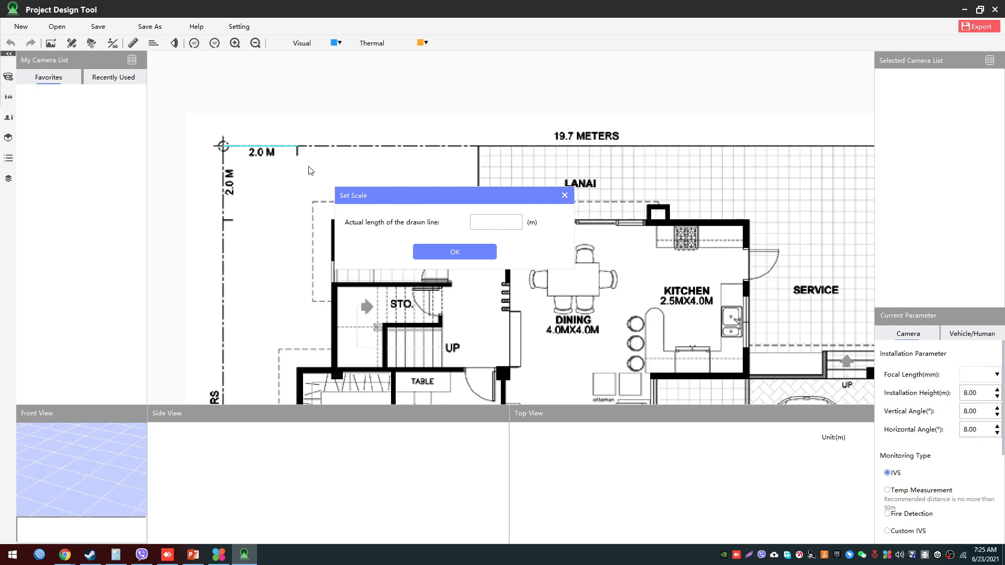
click(500, 224)
text(2)
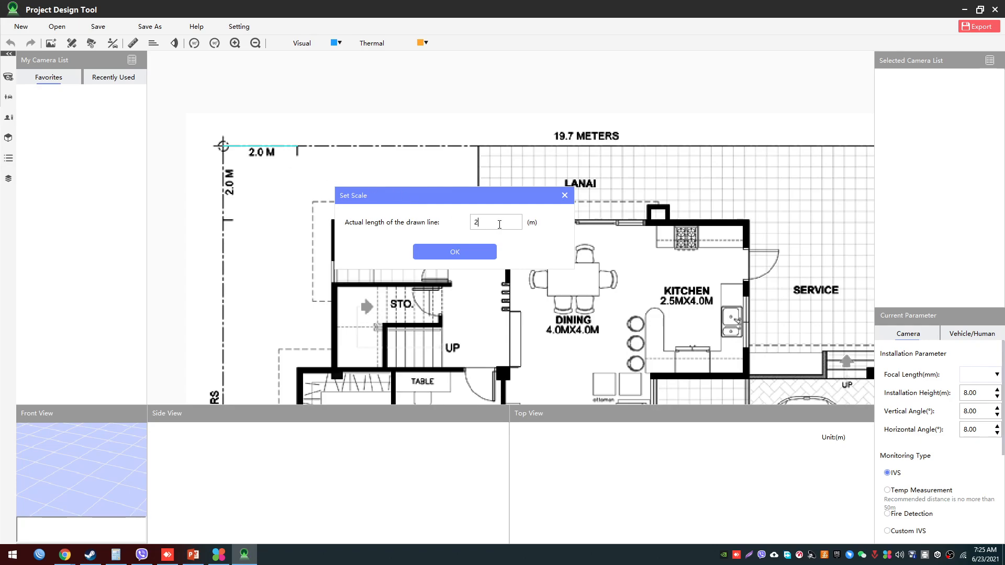
click(483, 252)
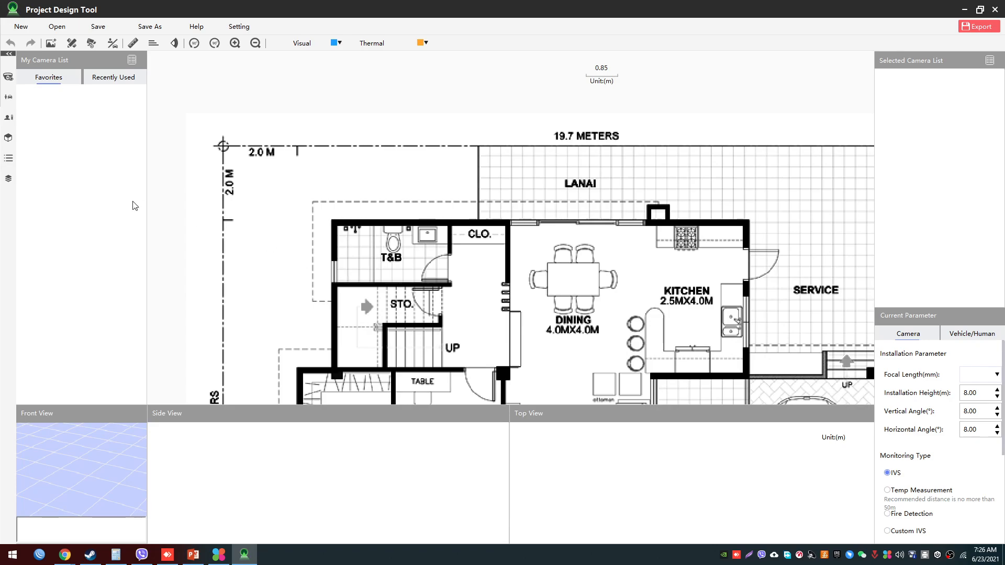
- Check the scale by measuring the horizontal 2.0 M segment at the plan's upper-left corner with Distance Measurement
click(133, 47)
click(223, 145)
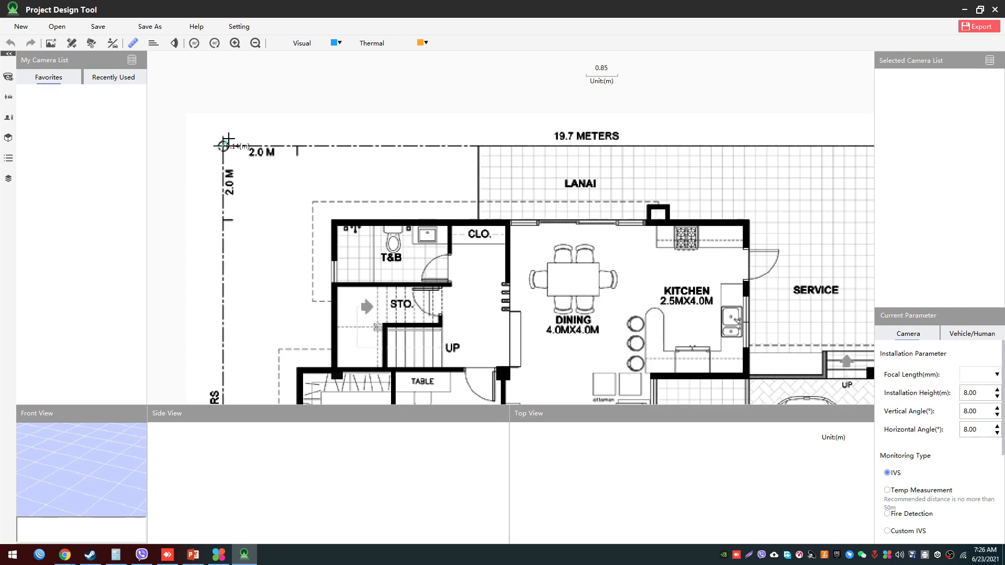
click(296, 146)
right_click(264, 180)
- Look over the scaled floor plan as a whole and up close, including the living room, porch and garage areas
drag(545, 315, 532, 292)
scroll(532, 296, down, 3)
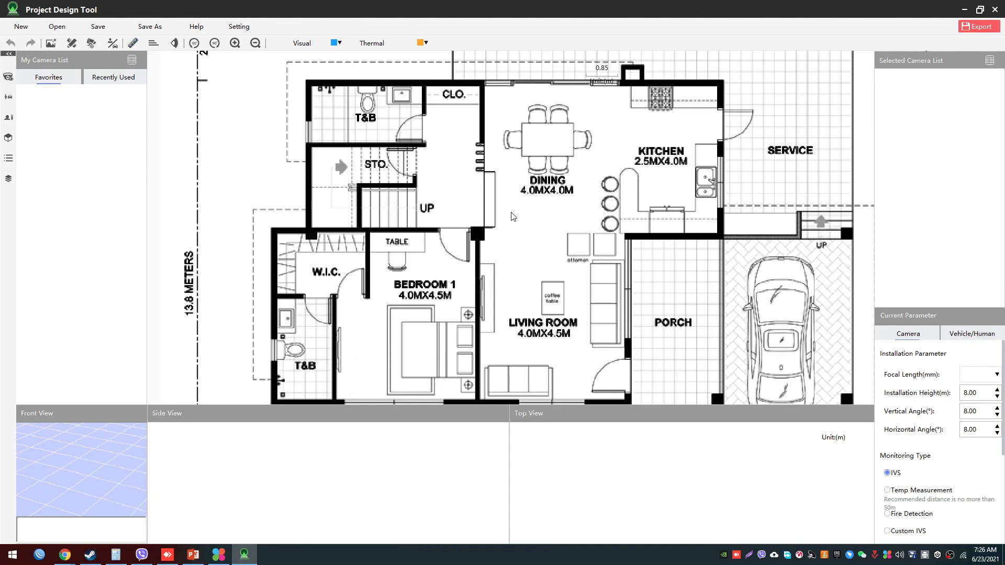
scroll(571, 228, down, 2)
scroll(568, 223, up, 4)
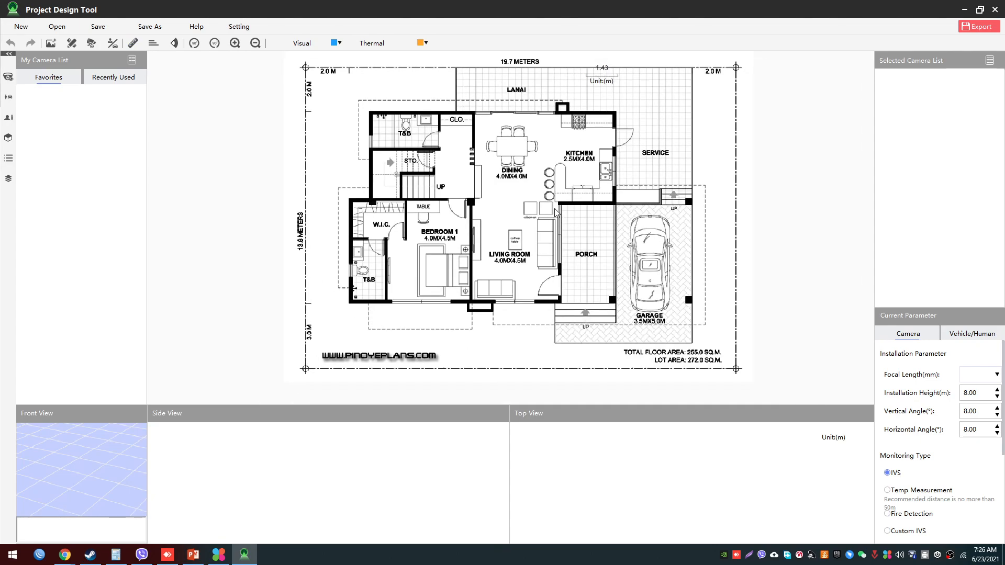
scroll(551, 215, down, 2)
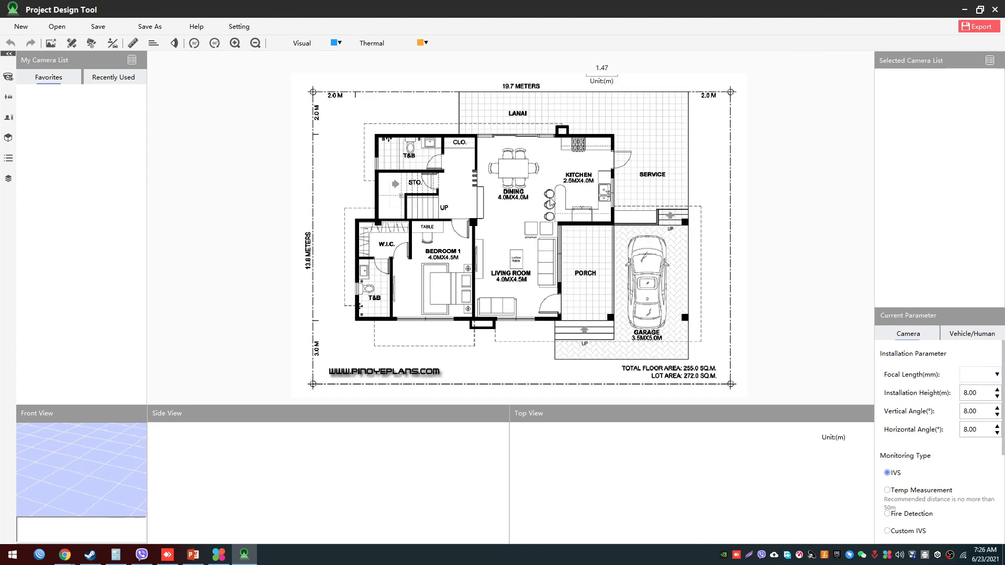
scroll(547, 217, down, 2)
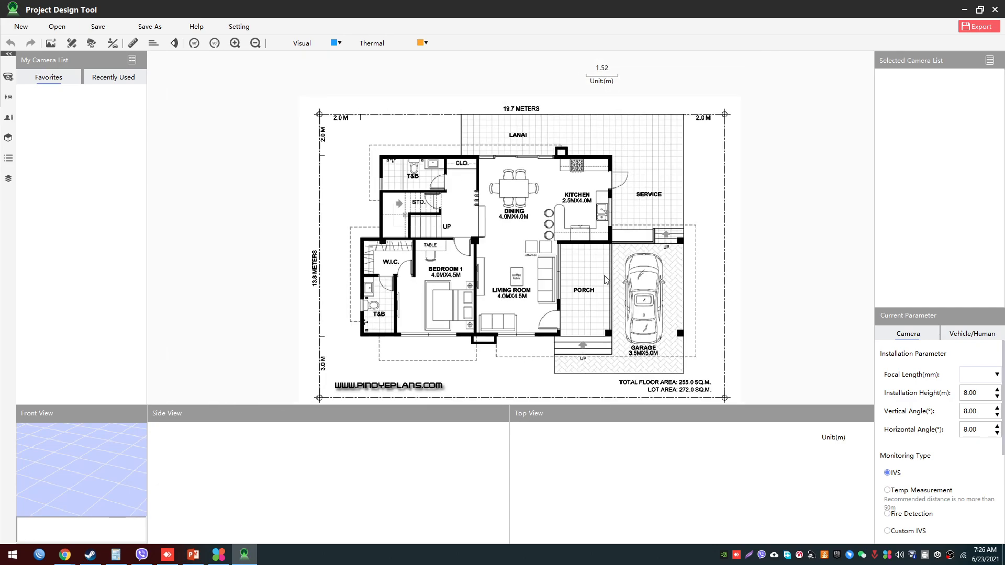
scroll(474, 236, down, 1)
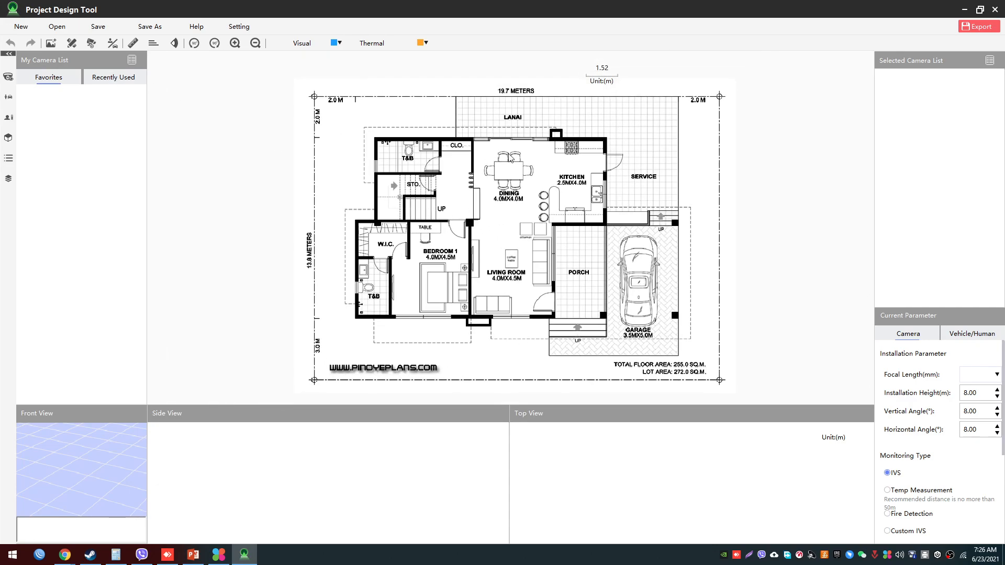
drag(539, 174, 529, 180)
scroll(542, 317, up, 10)
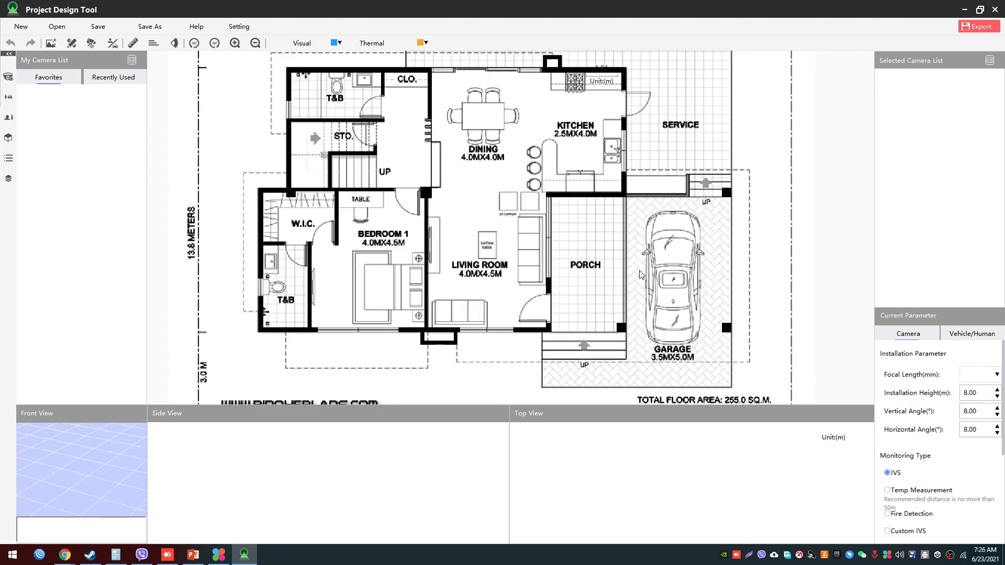
drag(476, 312, 453, 325)
drag(463, 310, 454, 196)
scroll(476, 273, down, 3)
drag(398, 303, 550, 236)
drag(359, 254, 455, 410)
drag(574, 285, 314, 231)
scroll(414, 264, up, 5)
drag(553, 252, 450, 232)
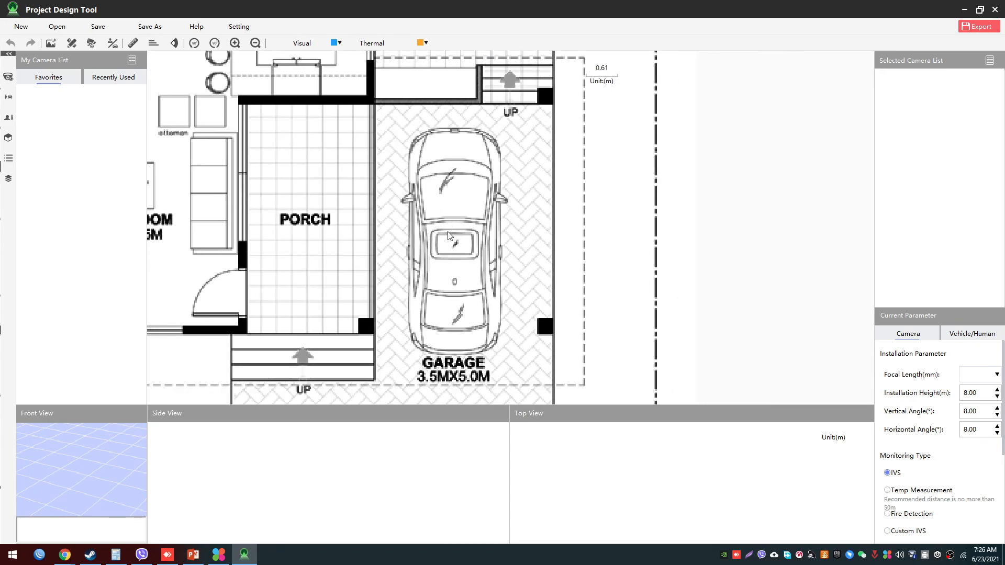
- Open the camera selection and browse the IPC, PTZ, CVI, Thermal and Custom camera types, returning to the IPC list
click(91, 44)
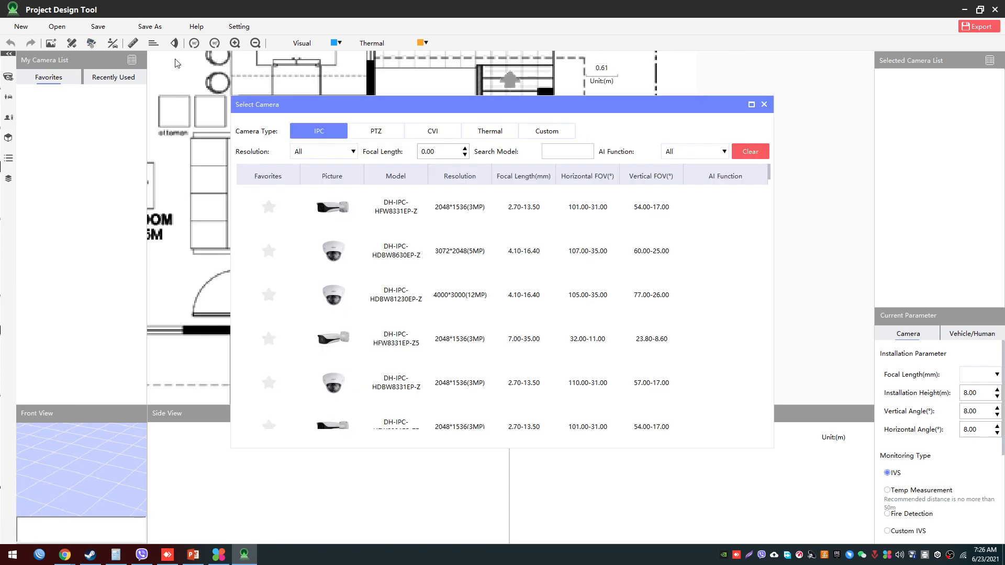
click(389, 137)
click(446, 135)
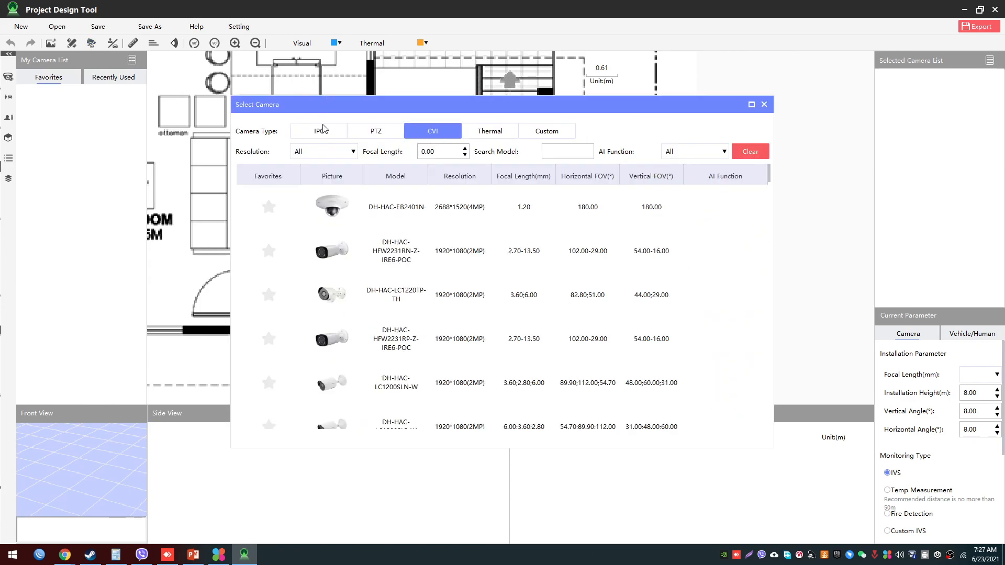
click(324, 129)
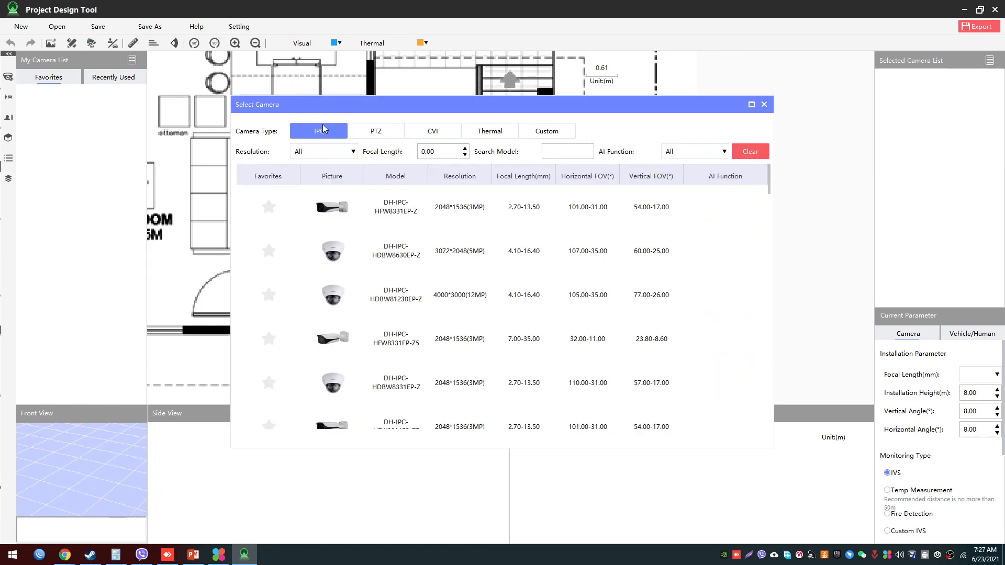
click(383, 135)
click(432, 135)
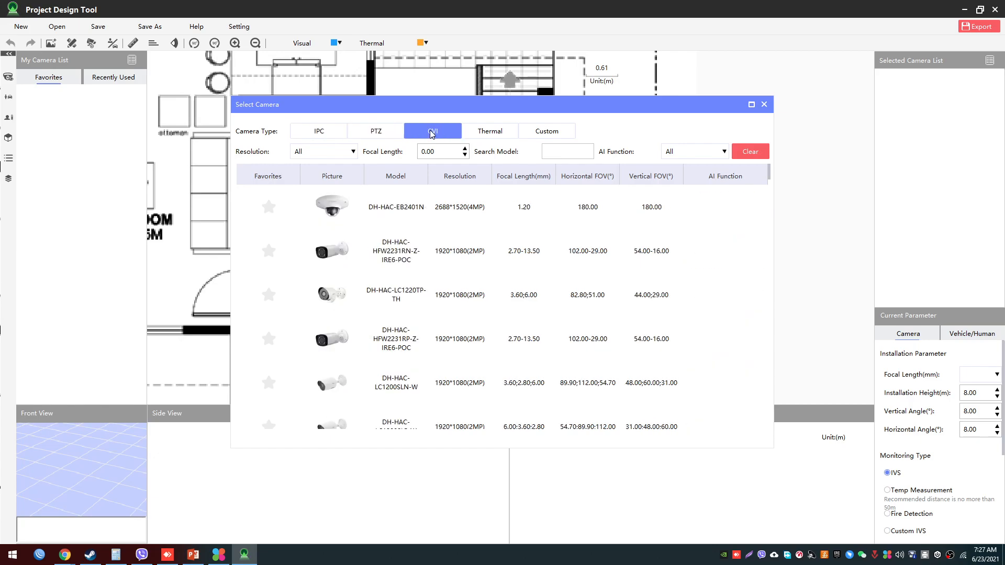
click(505, 135)
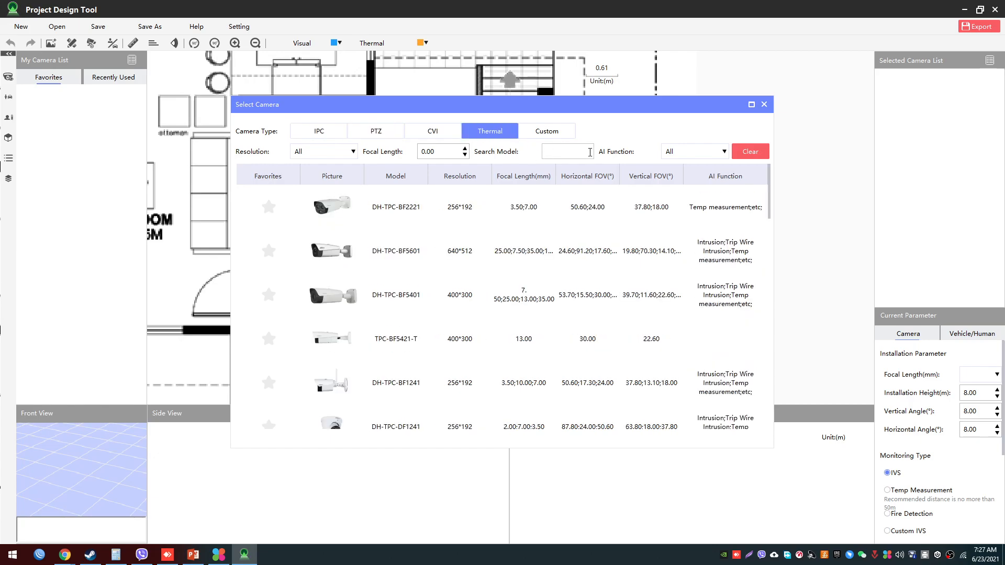
click(551, 133)
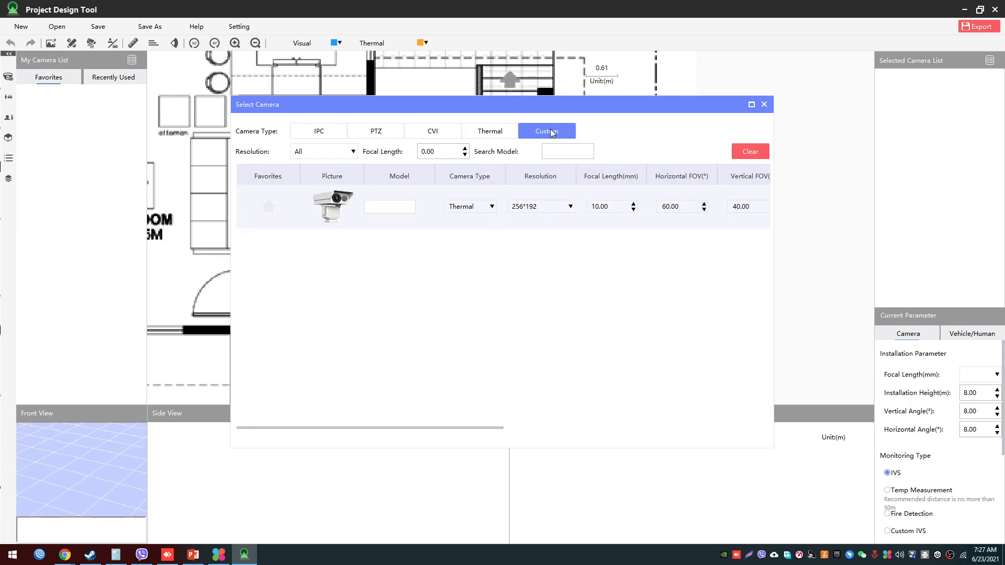
click(319, 134)
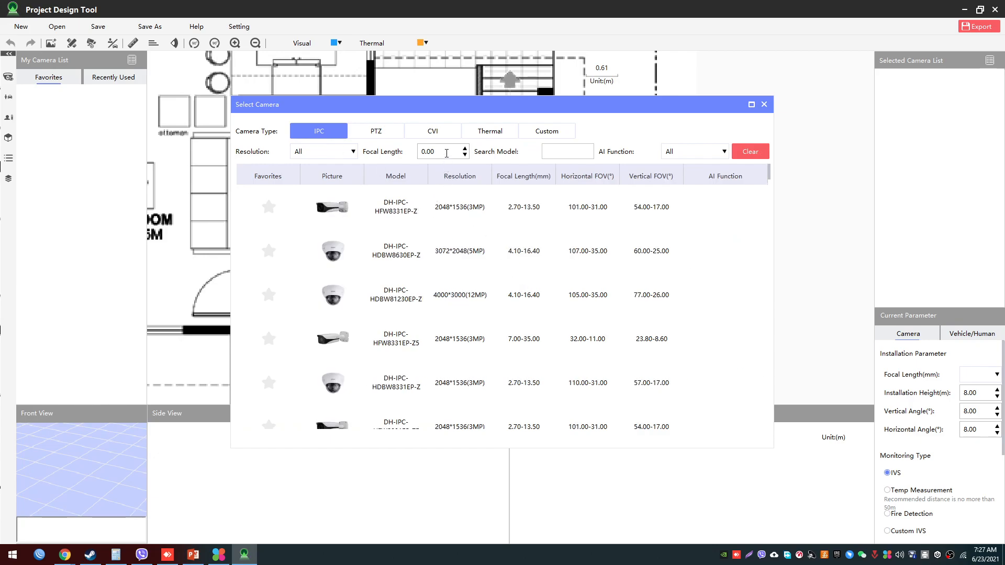
scroll(500, 287, down, 3)
scroll(503, 293, up, 3)
- Filter the IPC camera list by a focal length of 2.80 mm
double_click(441, 154)
text(2.)
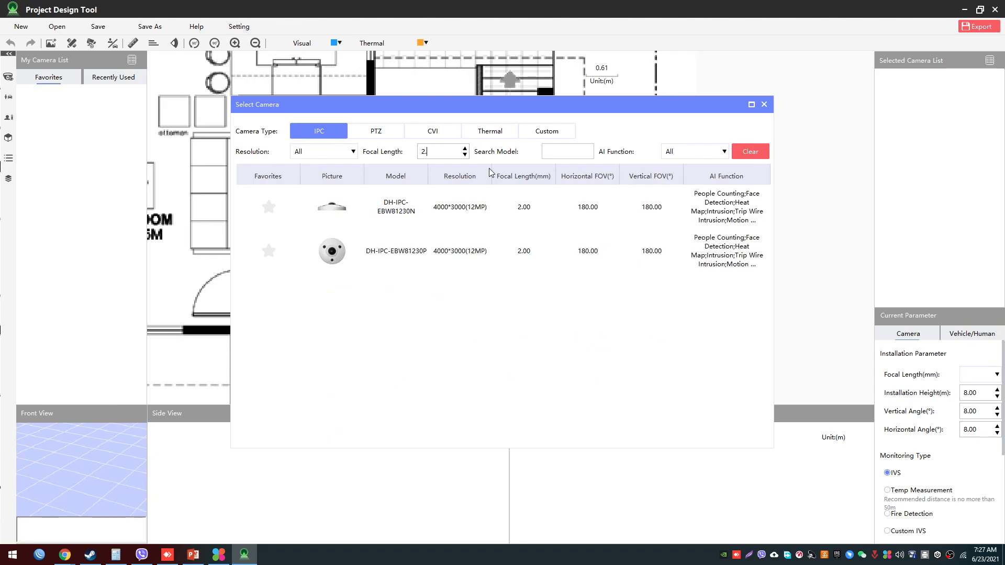
text(8)
key(Return)
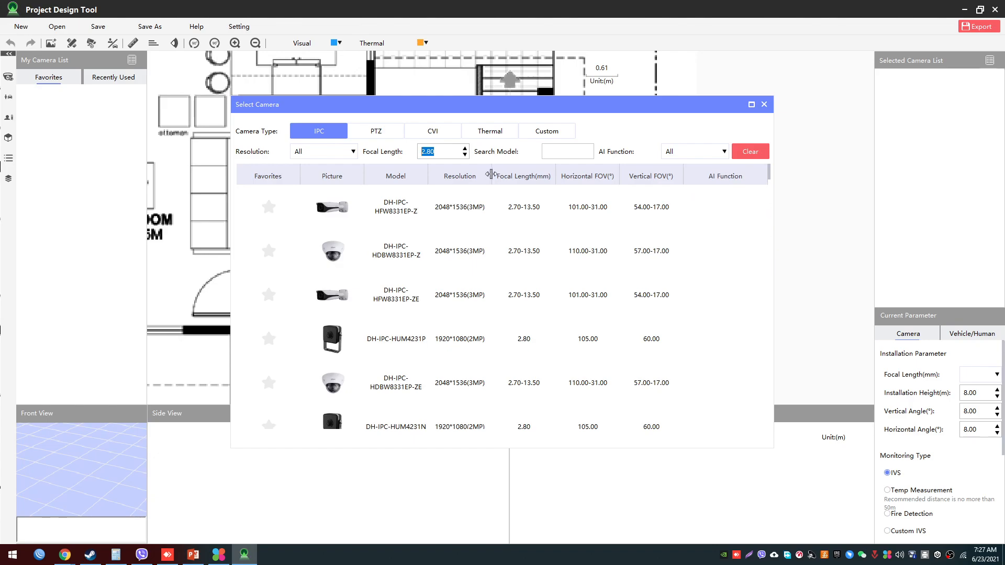
- Find the DH-IPC-HDW8341XP-3D-S2 camera in the filtered list and add it to the floor plan
scroll(516, 258, down, 1)
scroll(516, 259, down, 2)
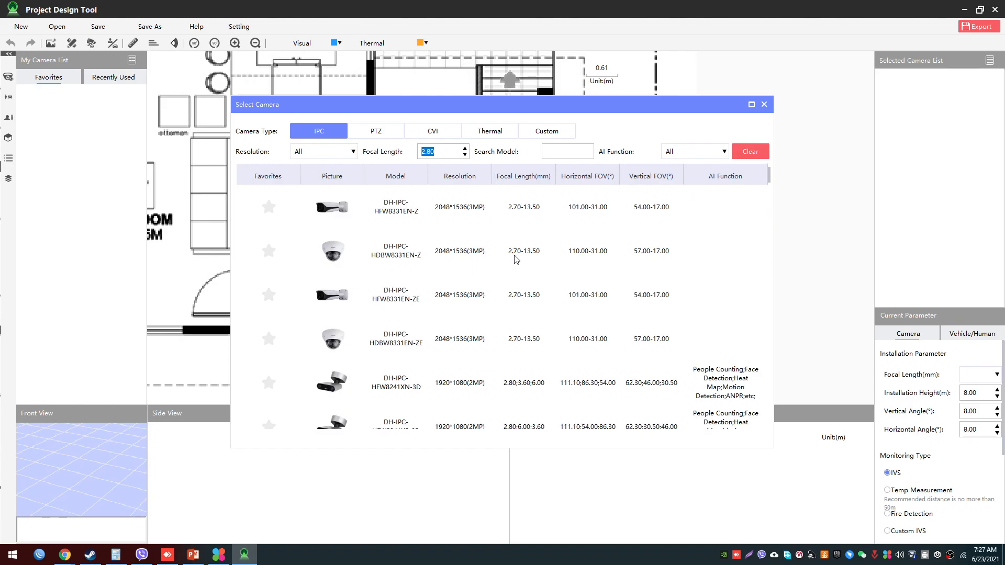
scroll(516, 258, down, 1)
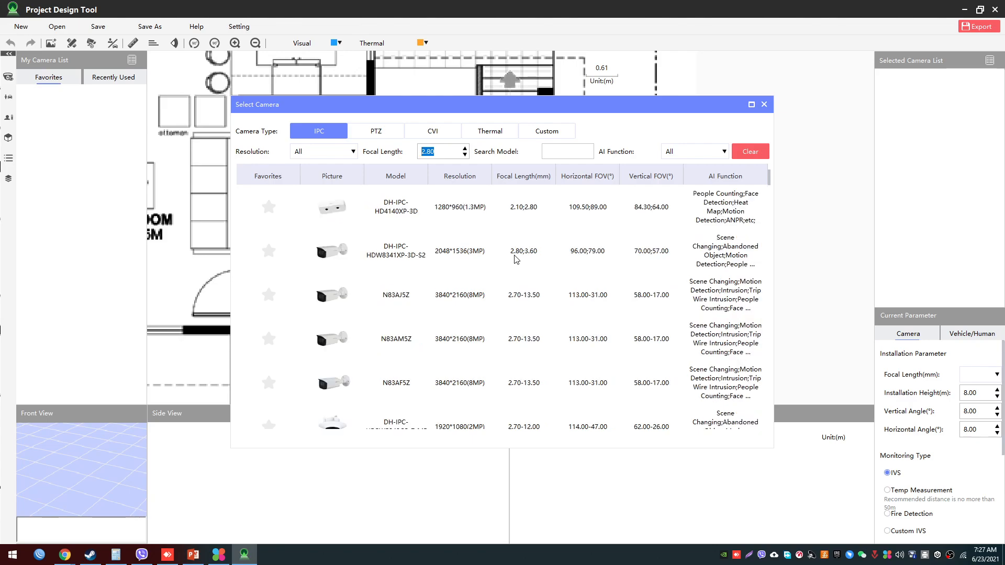
click(377, 249)
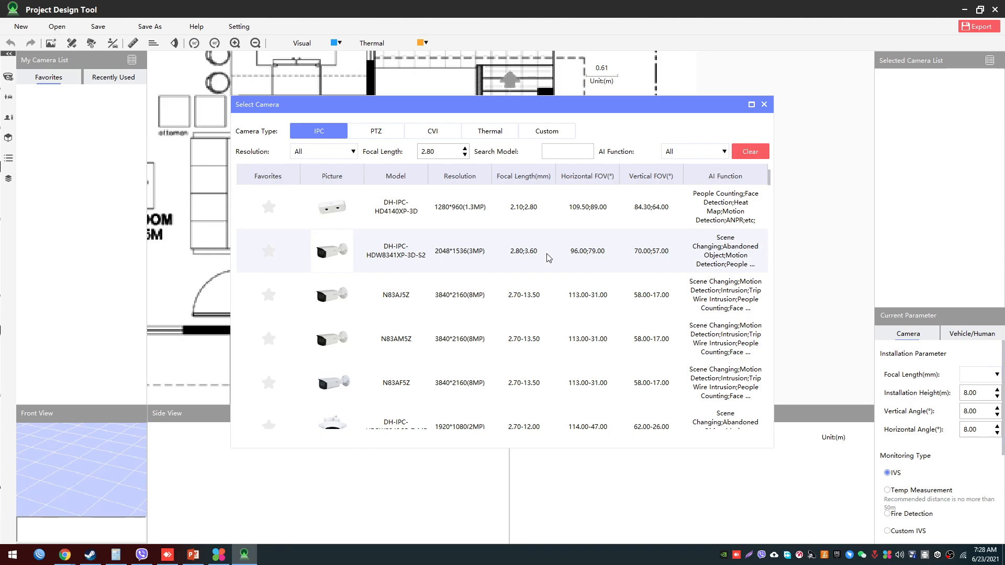
double_click(334, 260)
- Move the camera to the wall behind the garage and rotate it to about 90.5° horizontally, facing the car
scroll(445, 315, down, 2)
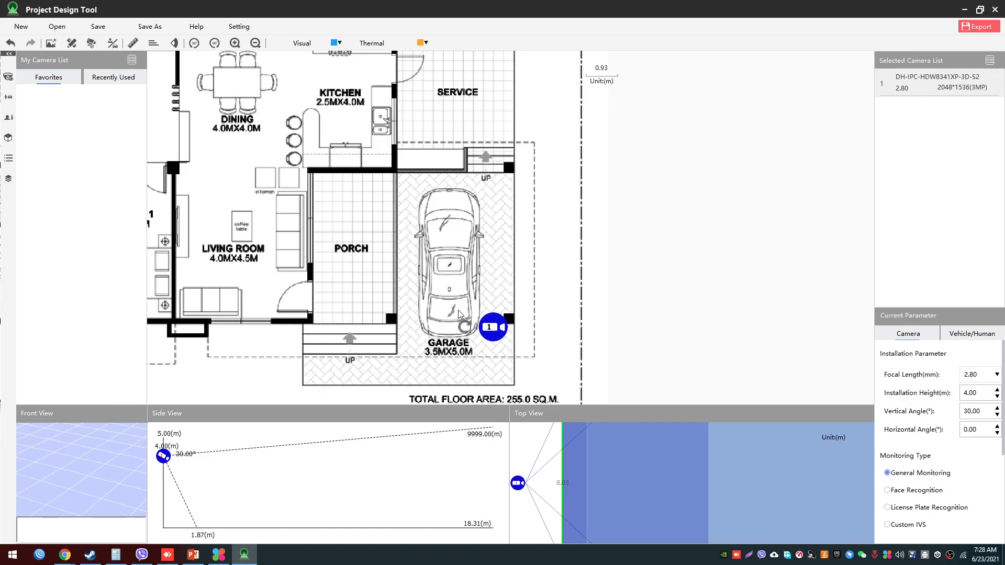
drag(485, 328, 462, 148)
drag(458, 183, 458, 177)
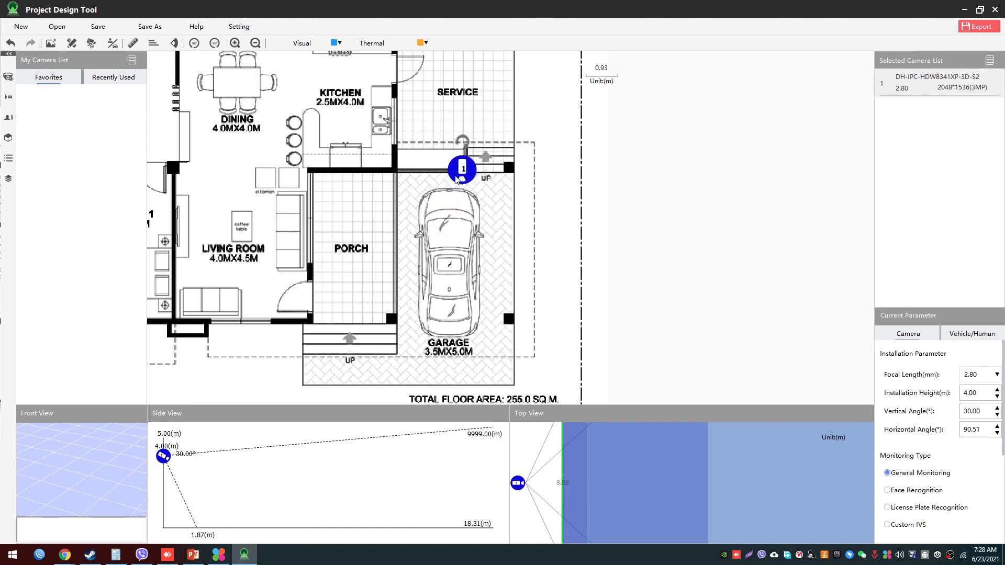
- Look at the focal length options offered for the placed camera, keeping the 2.80 mm setting
click(997, 376)
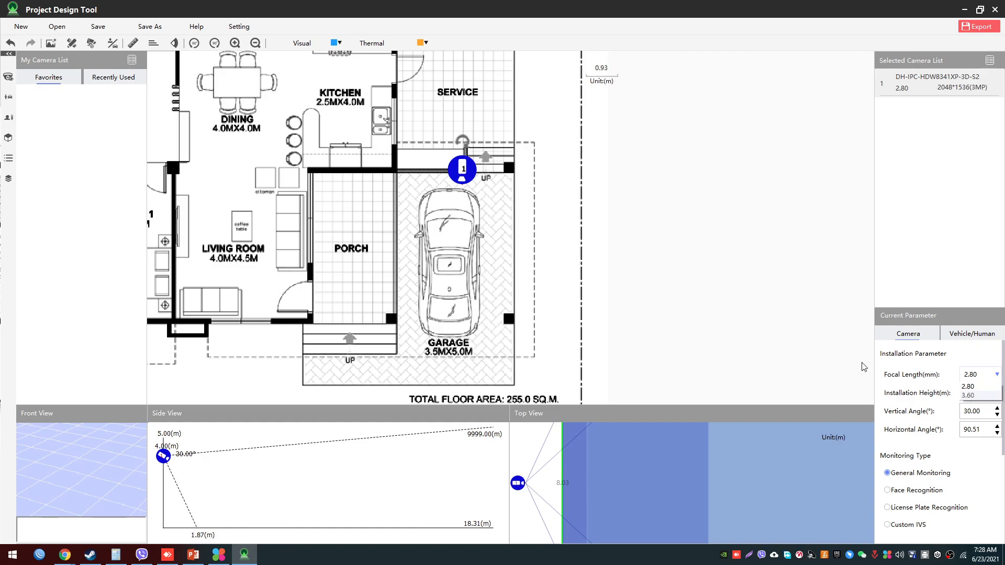
click(900, 370)
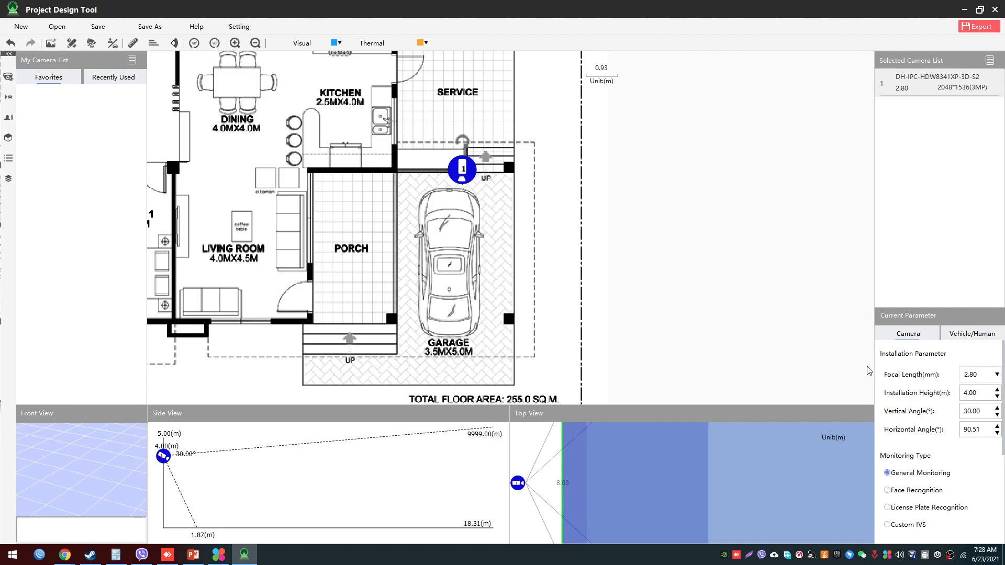
click(997, 376)
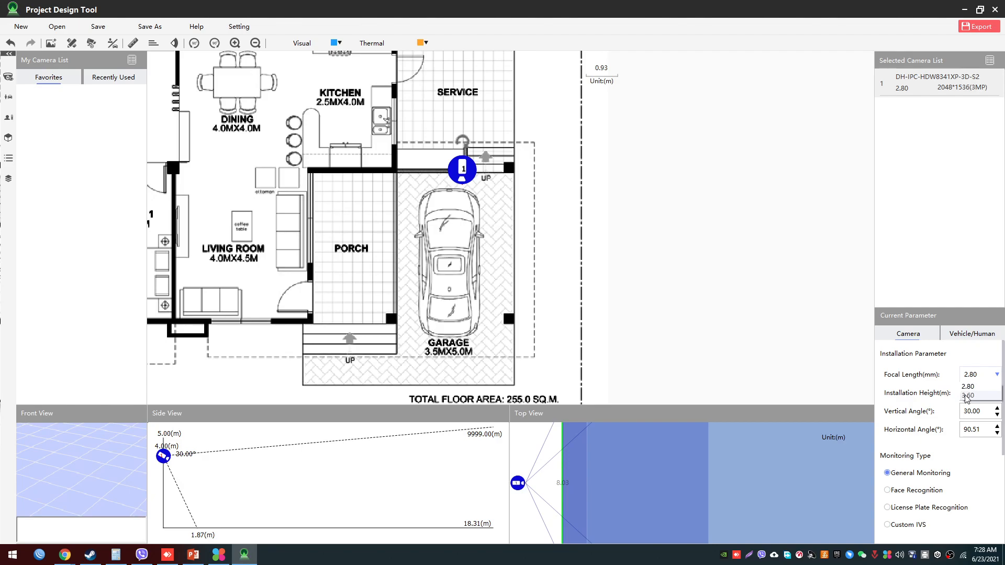
click(621, 274)
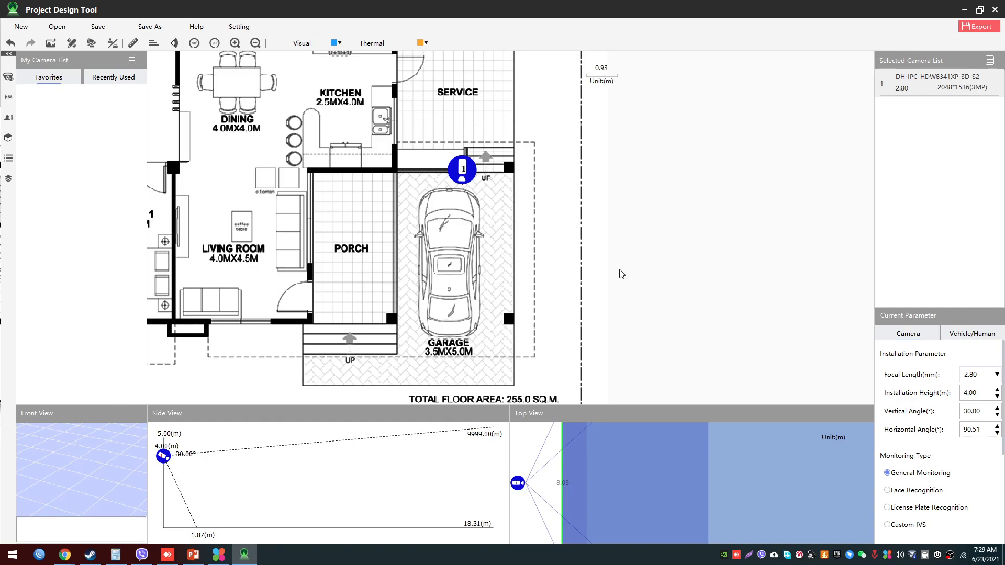
- Switch to PowerPoint and examine slide 19 on lens focal length and angle of view, including its statement and upper diagram
click(191, 556)
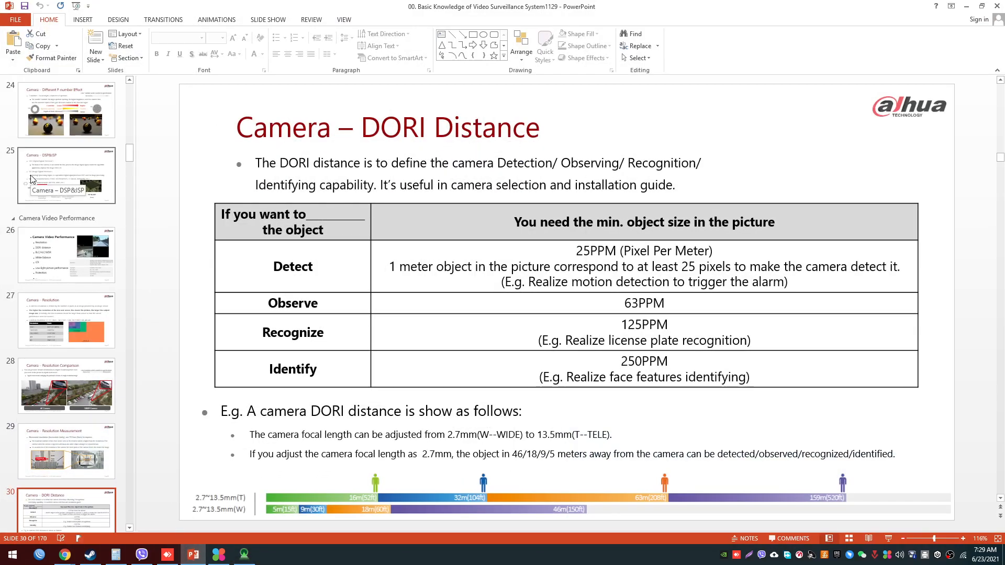
scroll(61, 364, up, 3)
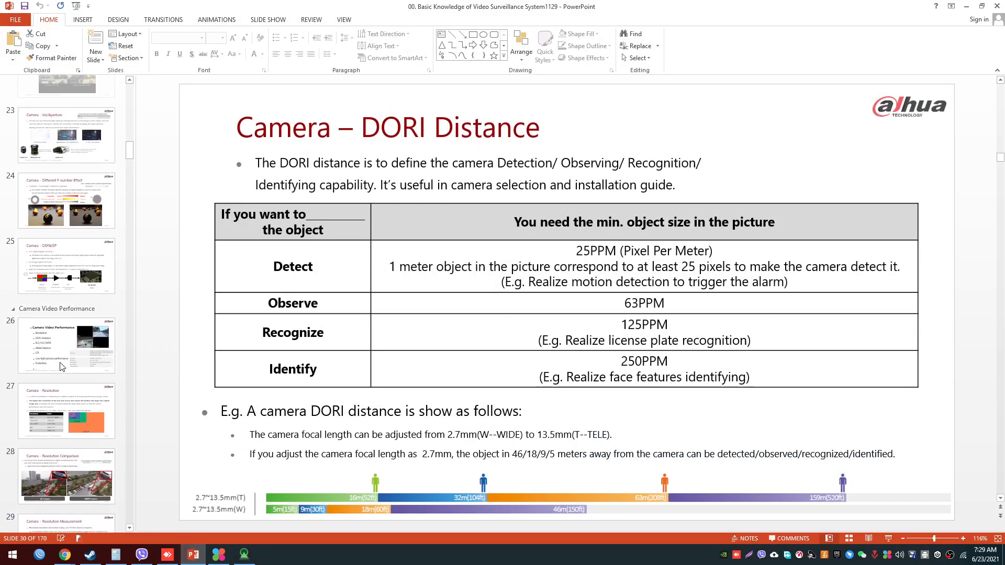
scroll(61, 366, up, 5)
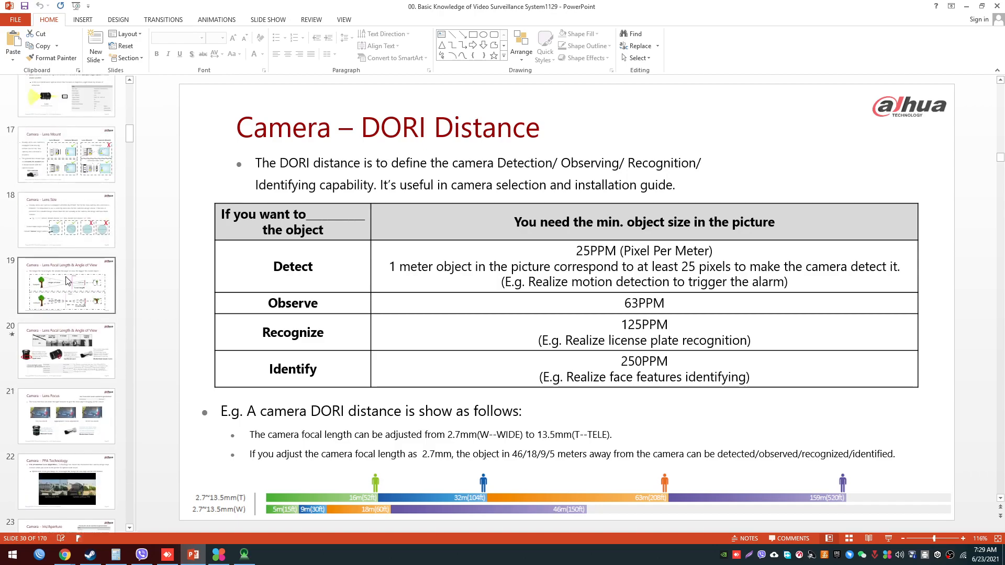
click(67, 281)
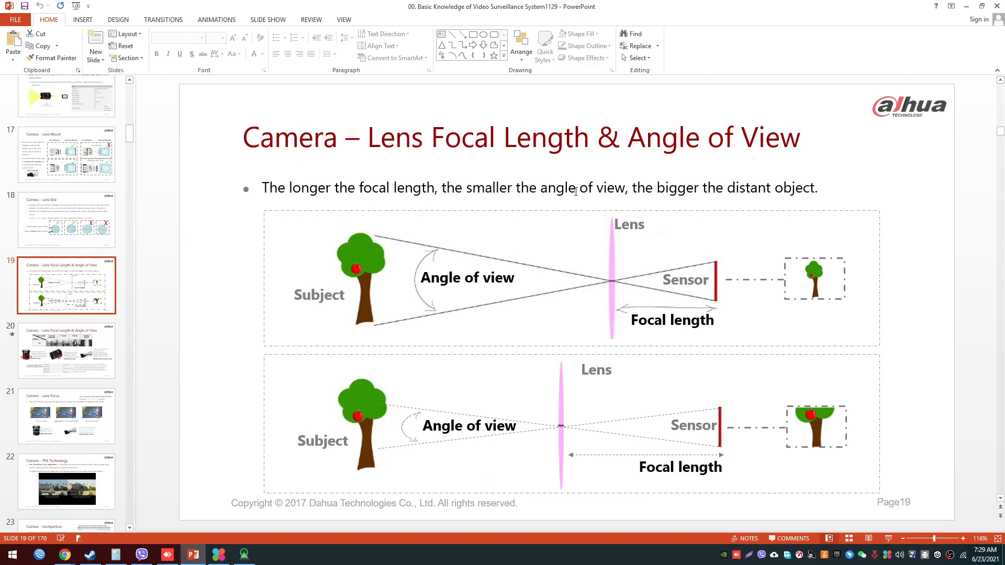
click(603, 190)
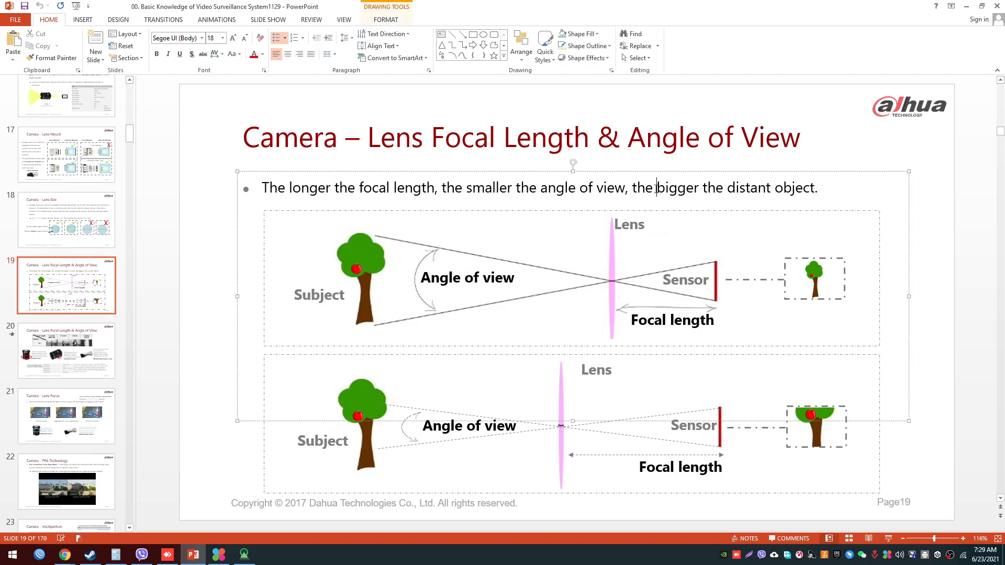
click(370, 267)
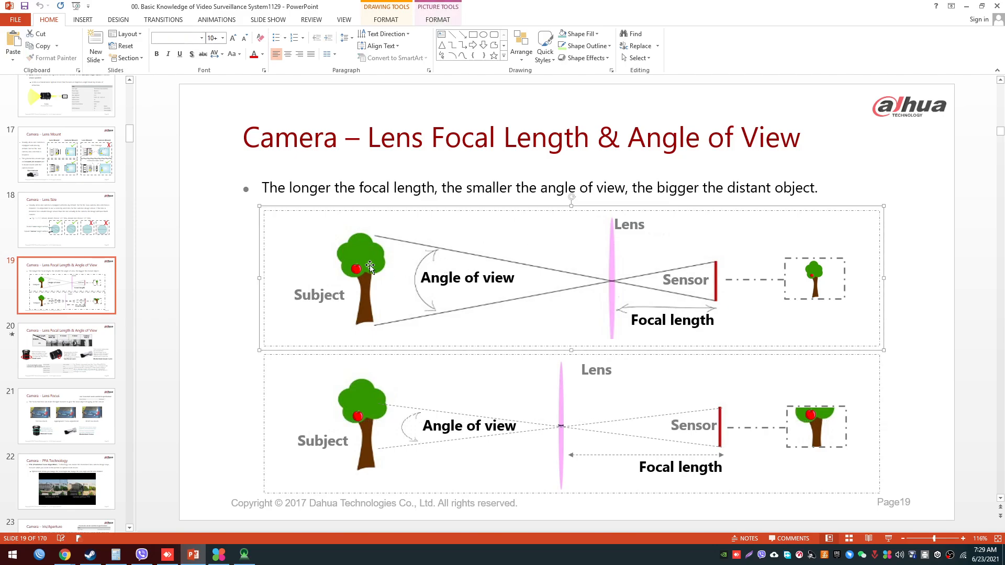
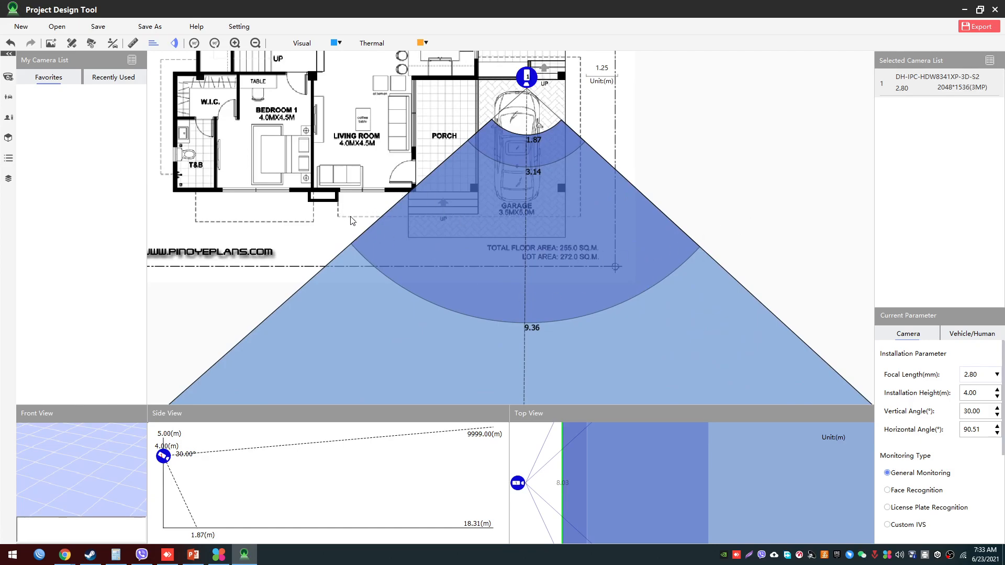
- Examine the full extent of the camera's 2.80 mm coverage zones beyond the floor plan, out to the farthest arc
scroll(351, 220, down, 4)
scroll(563, 263, up, 3)
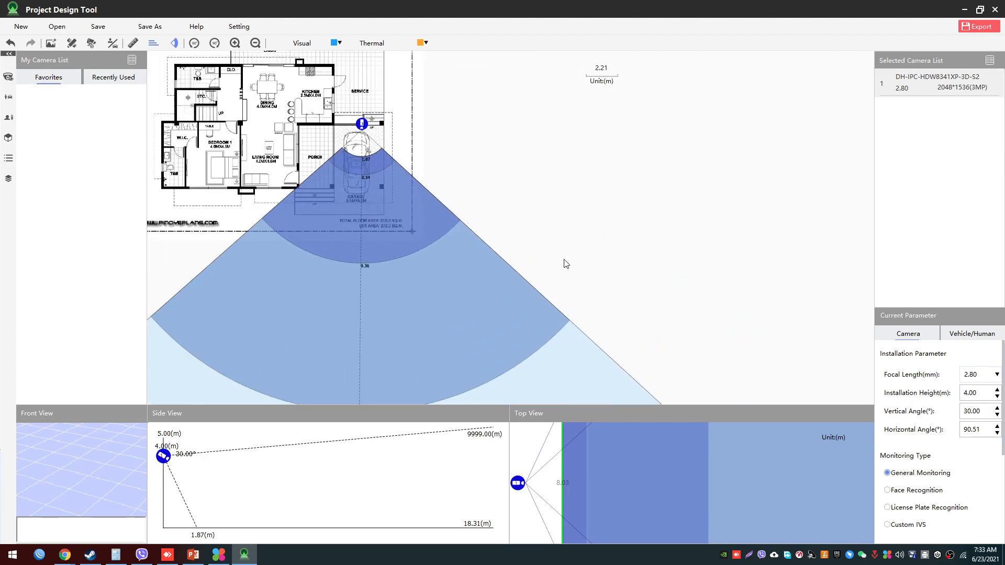
drag(529, 233, 585, 194)
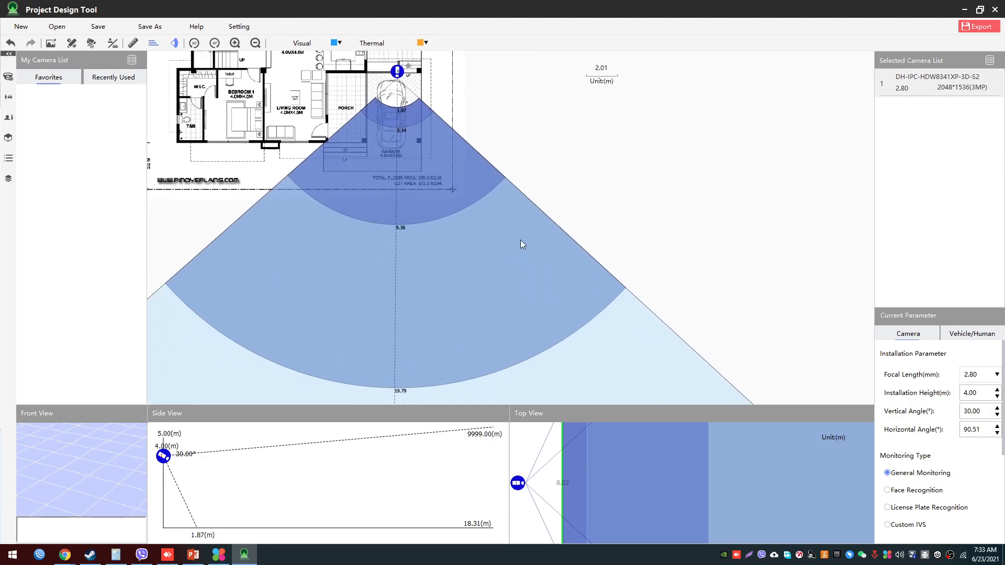
scroll(593, 224, down, 3)
drag(634, 307, 634, 206)
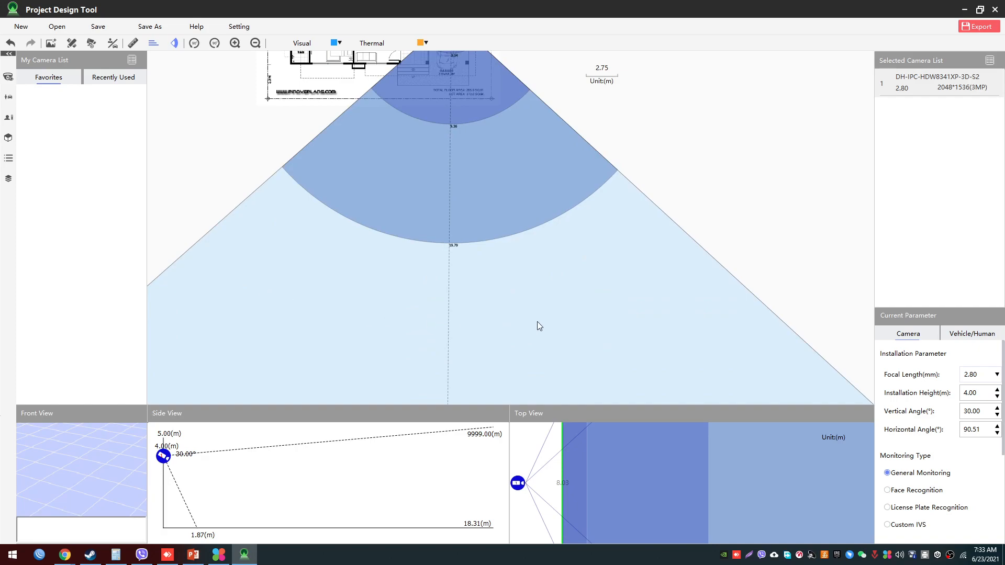
scroll(699, 188, down, 2)
drag(708, 214, 679, 164)
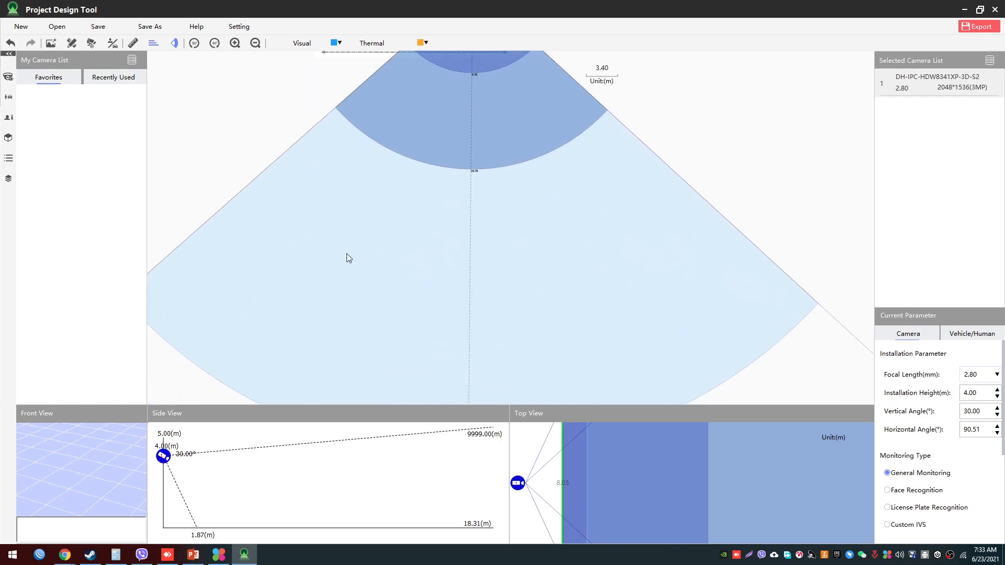
mouse_move(736, 174)
mouse_down()
mouse_move(700, 283)
mouse_move(741, 172)
mouse_up()
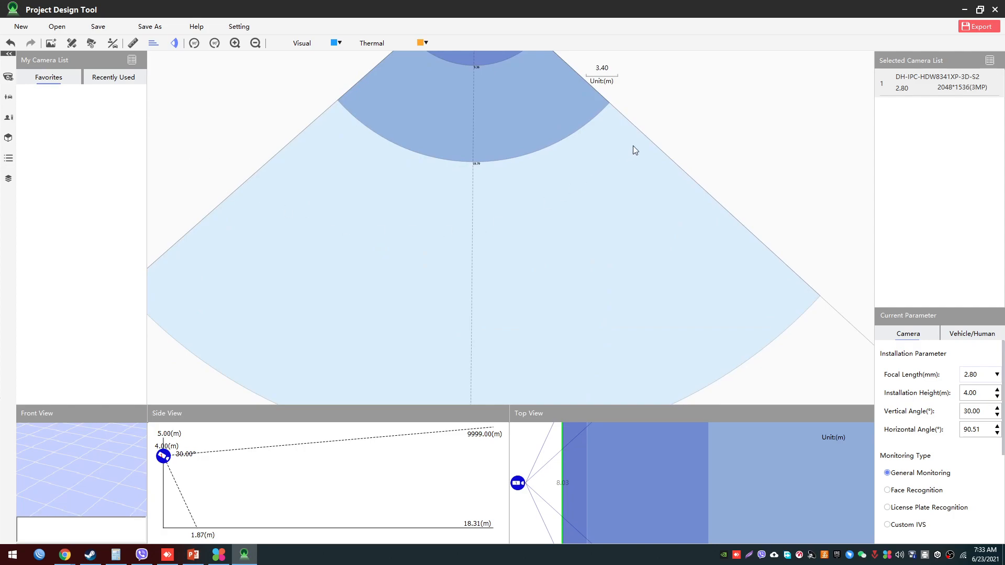
scroll(698, 137, down, 3)
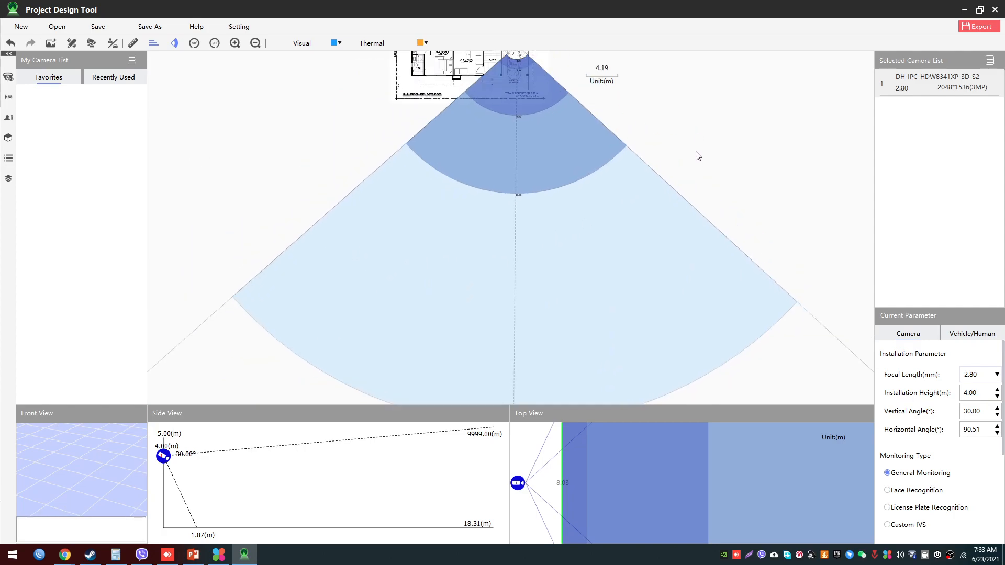
drag(687, 229, 668, 343)
- Inspect the nearest coverage arcs over the car in the garage at the 2.80 mm focal length
scroll(475, 236, up, 4)
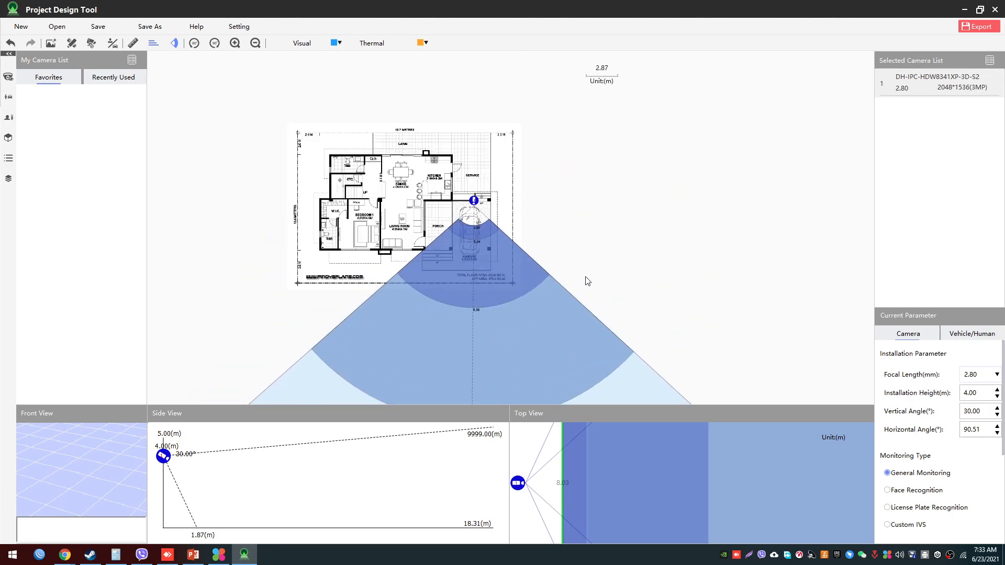
scroll(559, 253, up, 10)
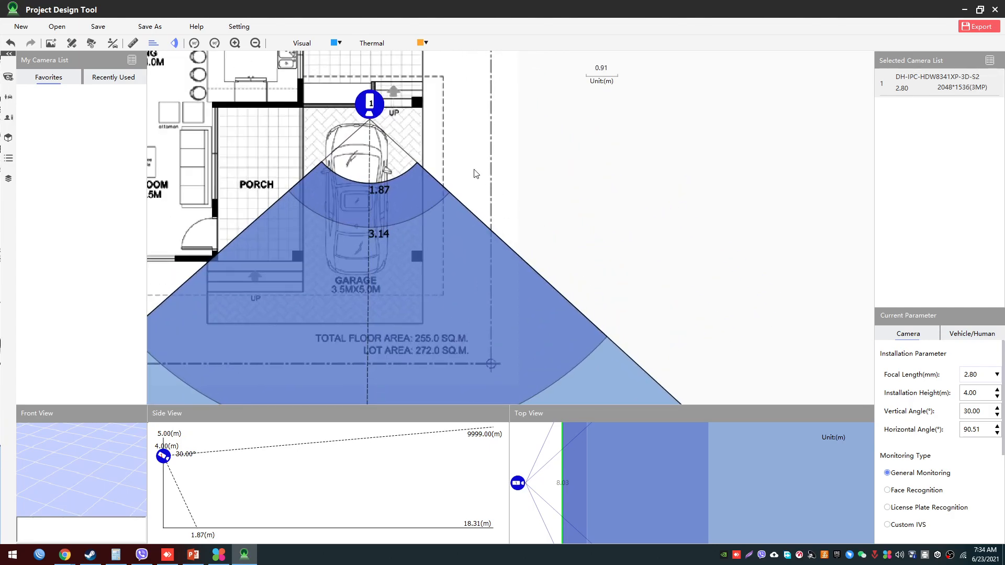
drag(476, 173, 491, 236)
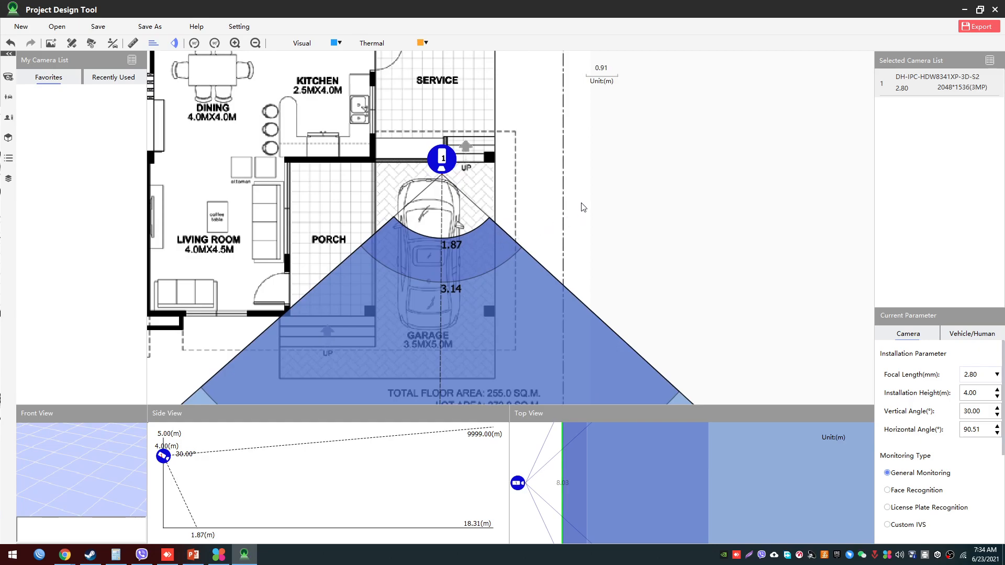
scroll(565, 207, up, 2)
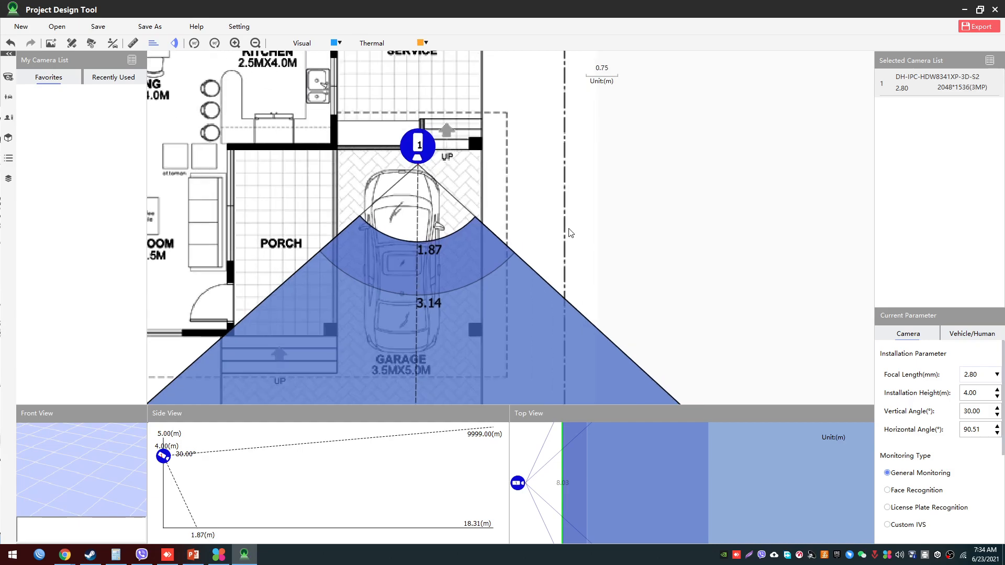
drag(560, 205, 602, 242)
drag(578, 274, 668, 167)
scroll(668, 171, up, 1)
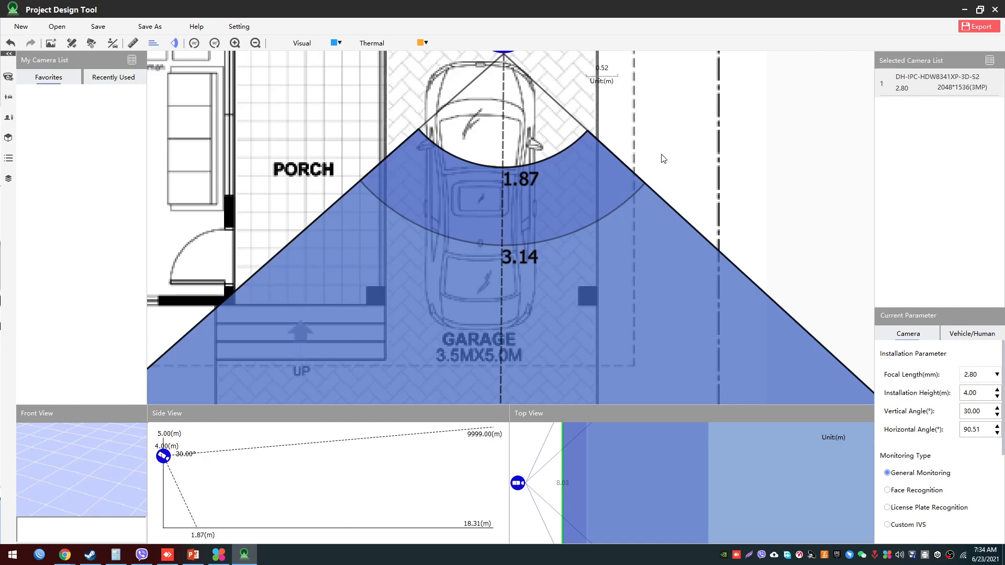
scroll(631, 163, up, 1)
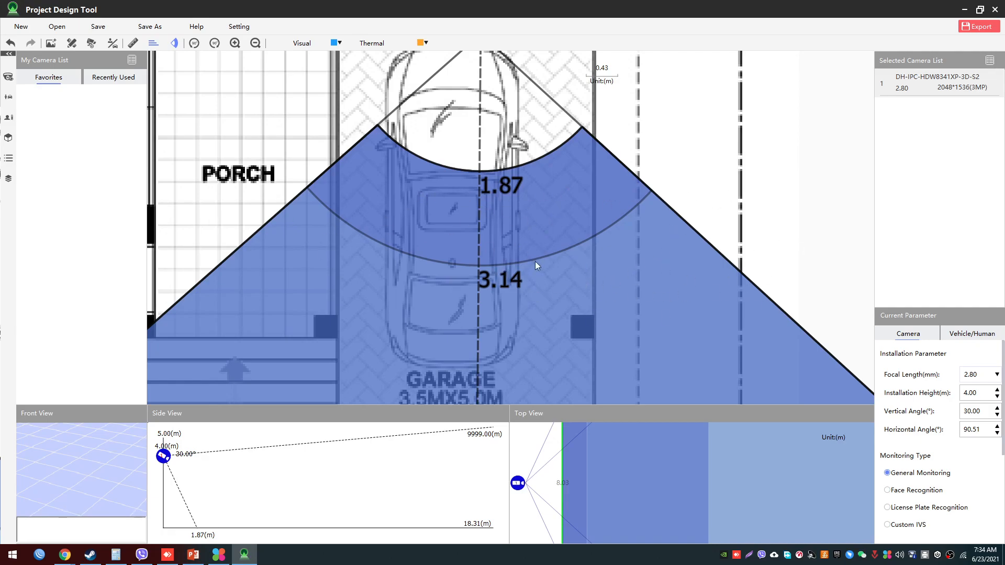
- Set the placed camera's focal length to 3.60 mm and bring its coverage over the garage into view
click(969, 376)
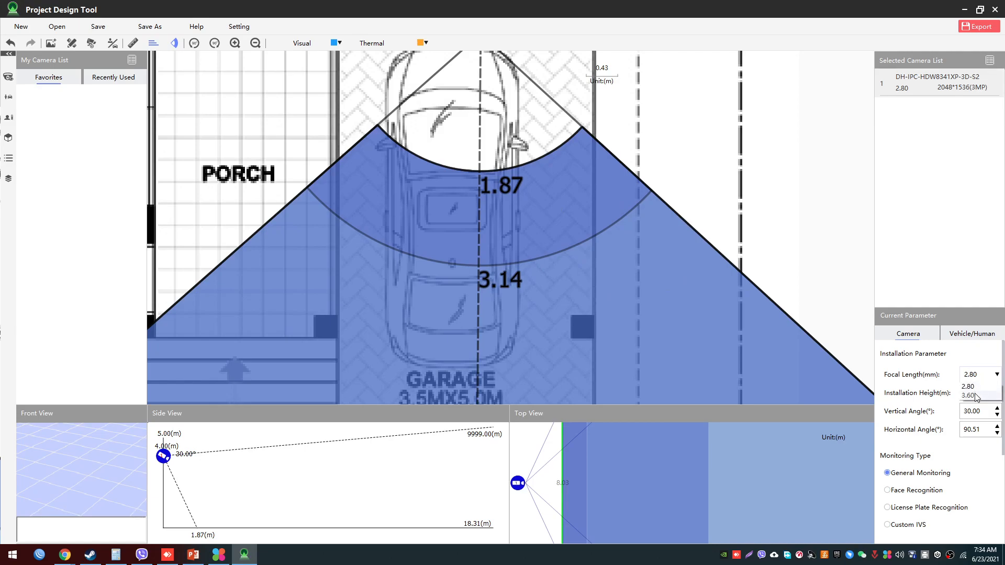
click(968, 396)
scroll(721, 341, down, 1)
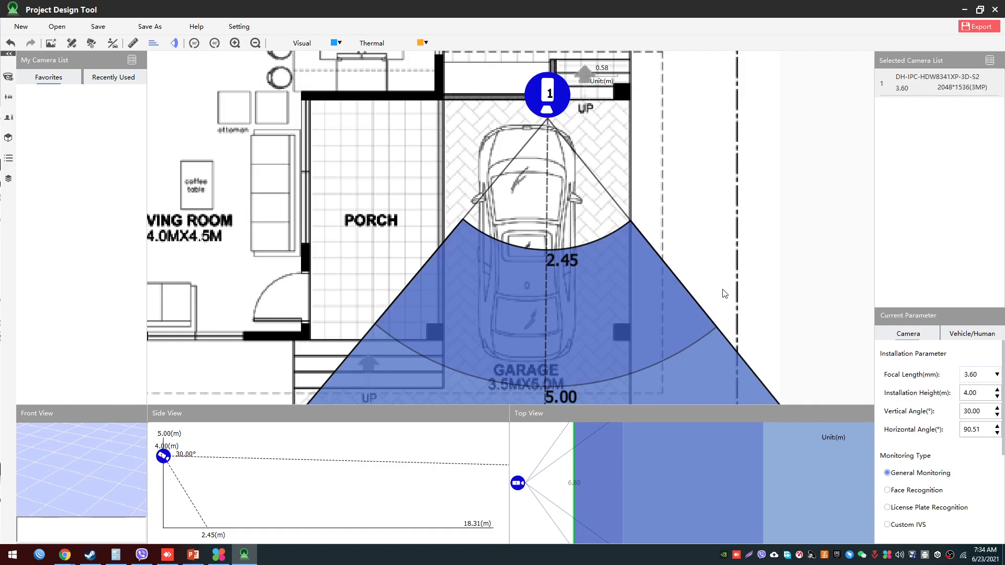
drag(672, 259, 663, 237)
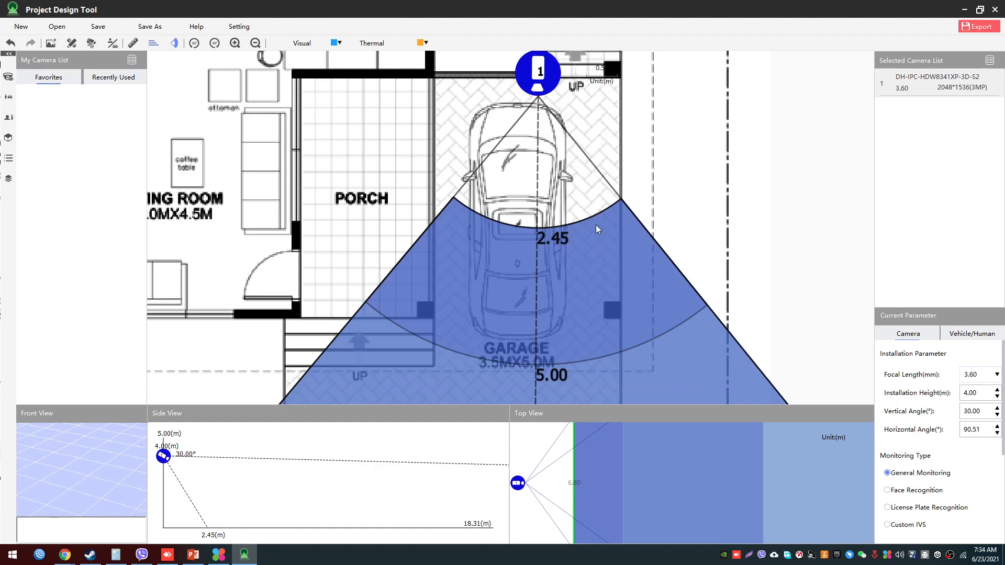
- Examine how the 3.60 mm coverage spreads over the garage, the porch steps and the area in front of the house
scroll(703, 233, down, 1)
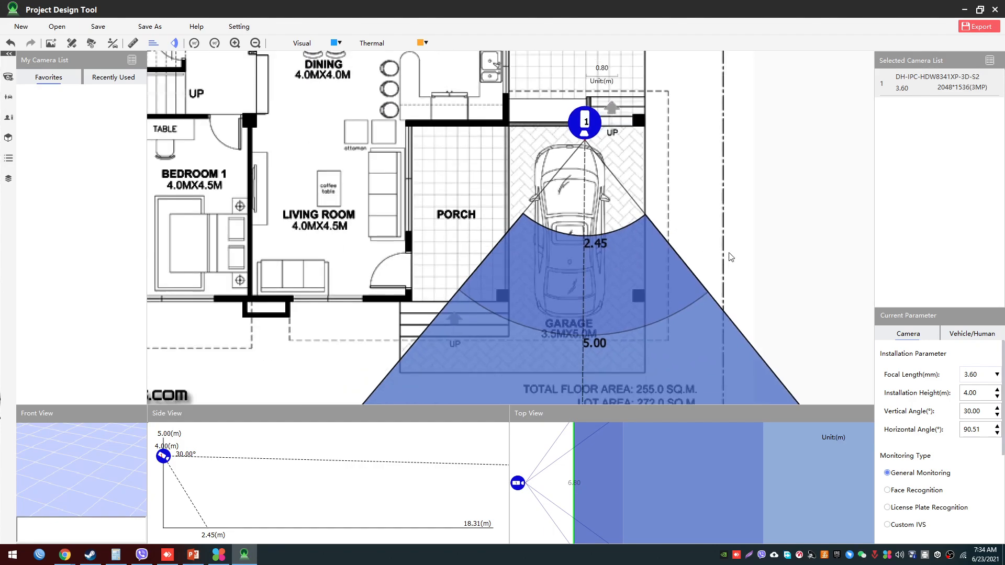
drag(703, 223, 681, 181)
scroll(732, 292, down, 4)
drag(755, 293, 691, 249)
scroll(691, 249, up, 1)
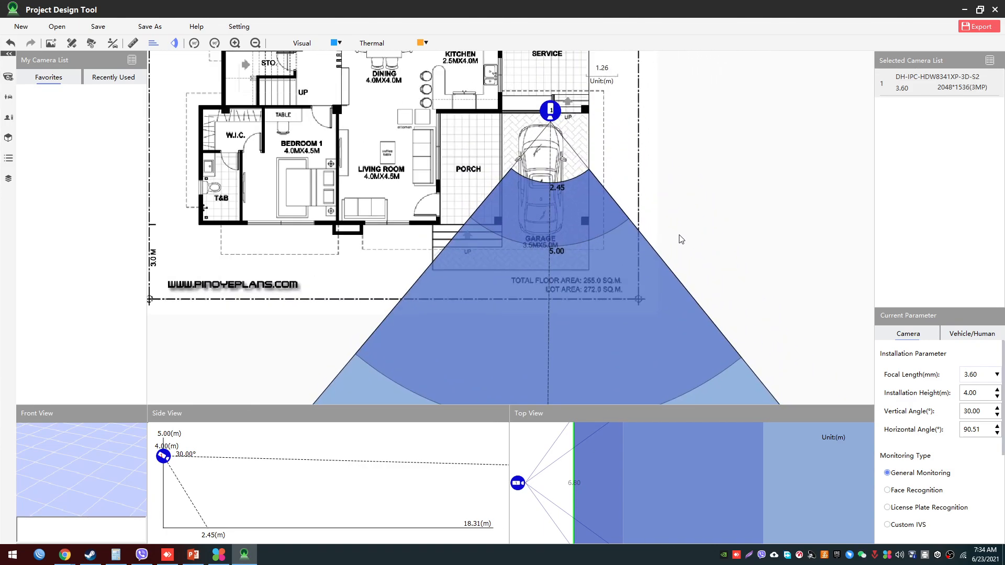
scroll(678, 240, up, 1)
scroll(664, 247, down, 3)
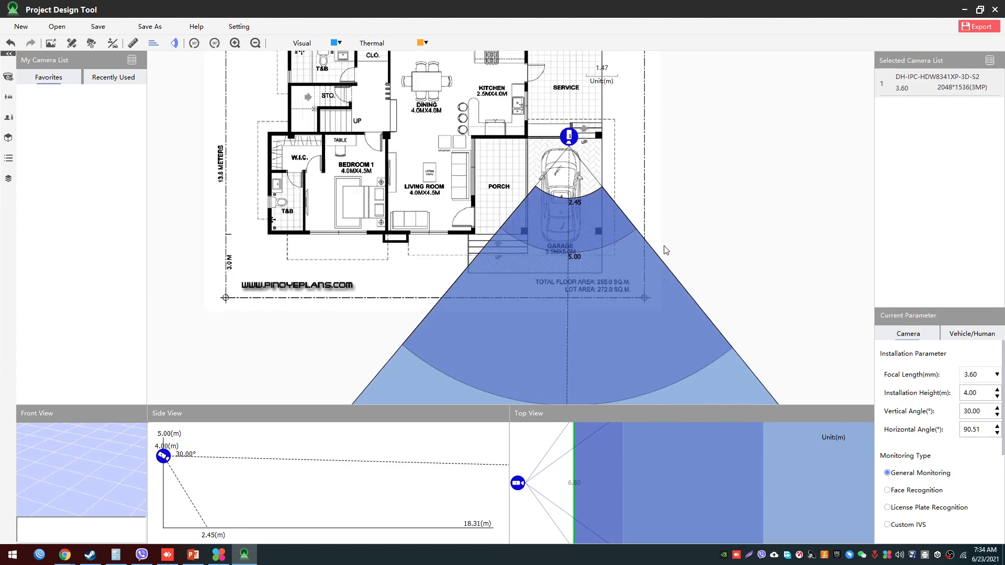
drag(694, 196, 704, 276)
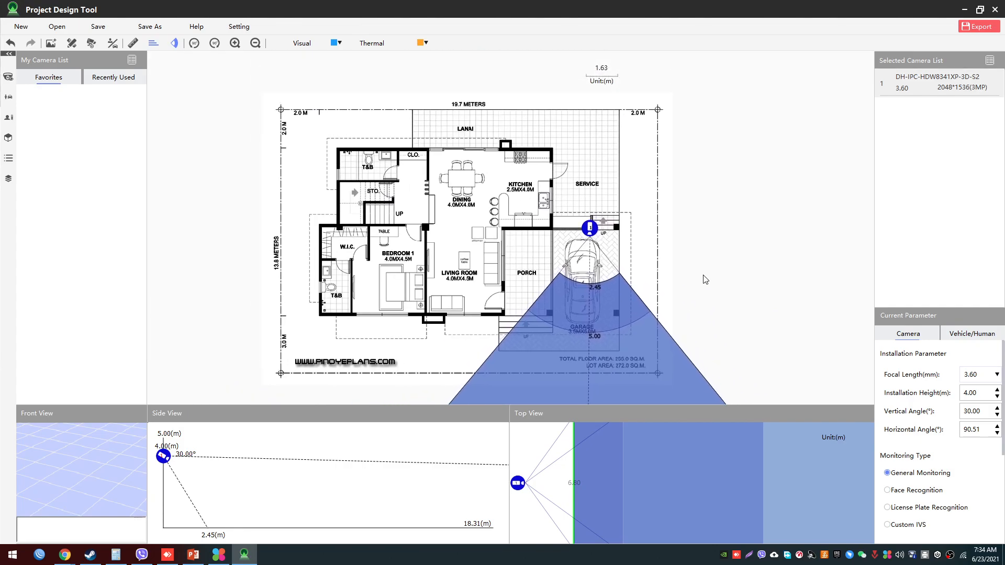
scroll(705, 280, up, 2)
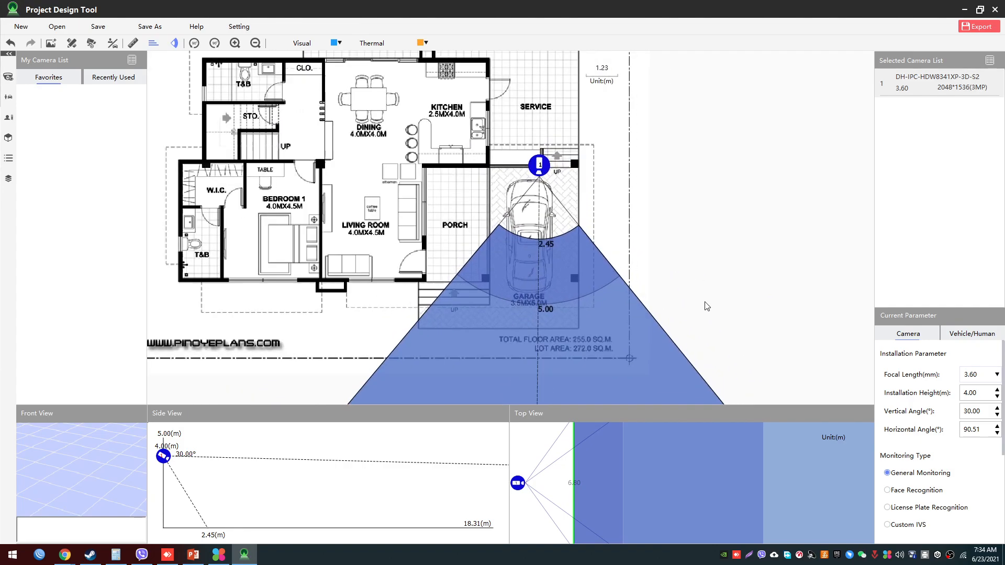
drag(623, 277, 624, 276)
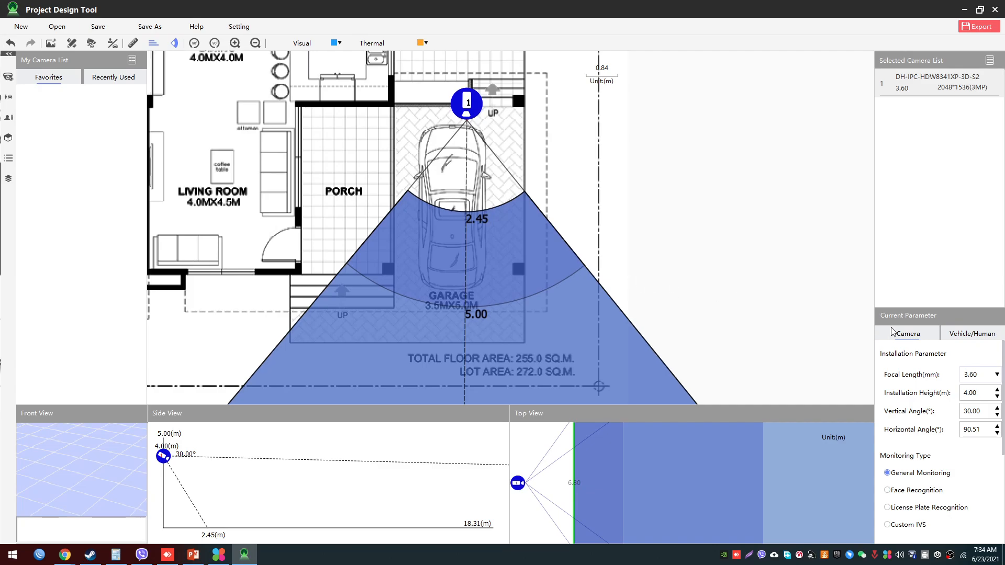
- Set the camera's focal length to 2.80 mm and its horizontal angle to 89.51°, viewing the resulting coverage
click(972, 376)
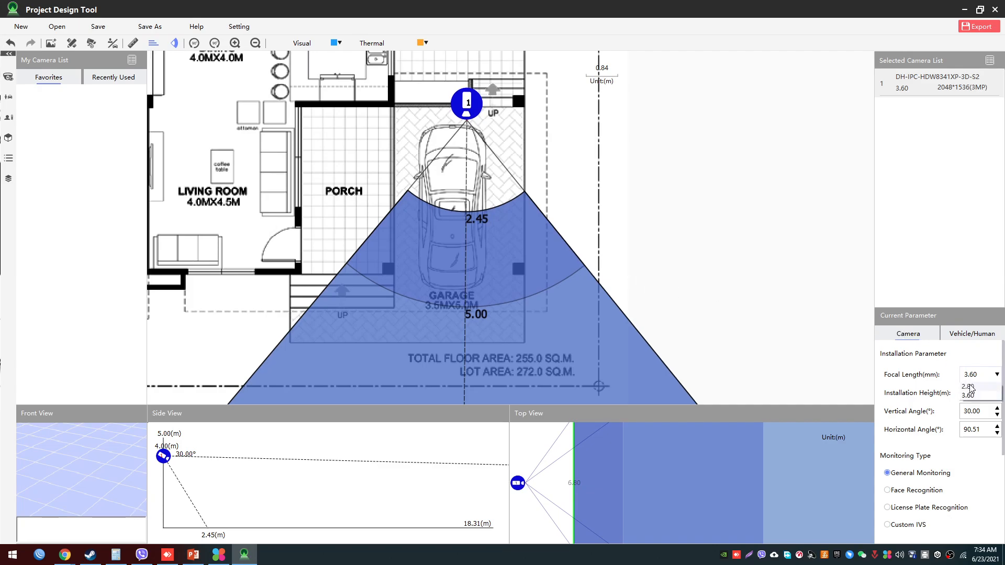
click(971, 388)
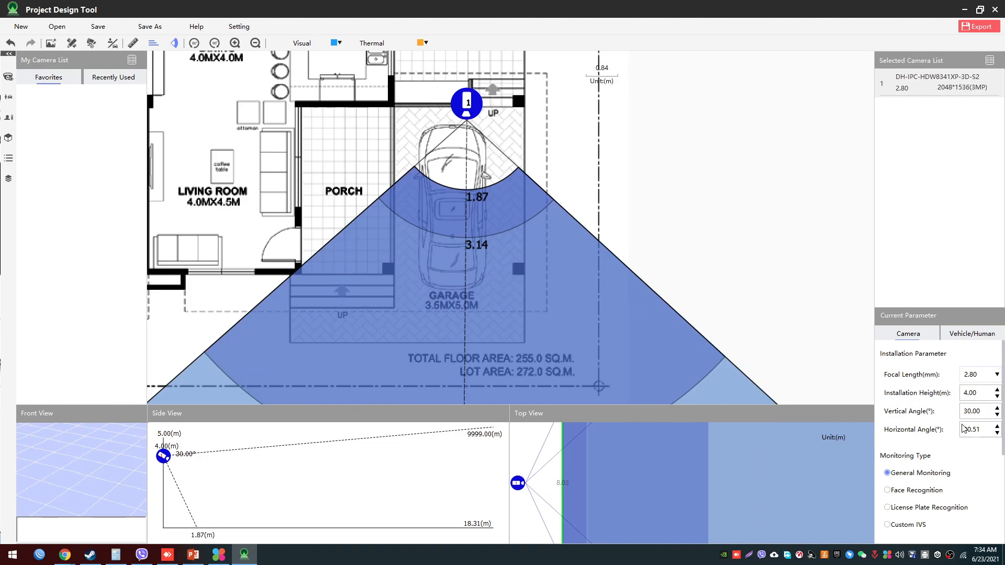
scroll(965, 429, down, 1)
click(637, 248)
scroll(717, 249, down, 2)
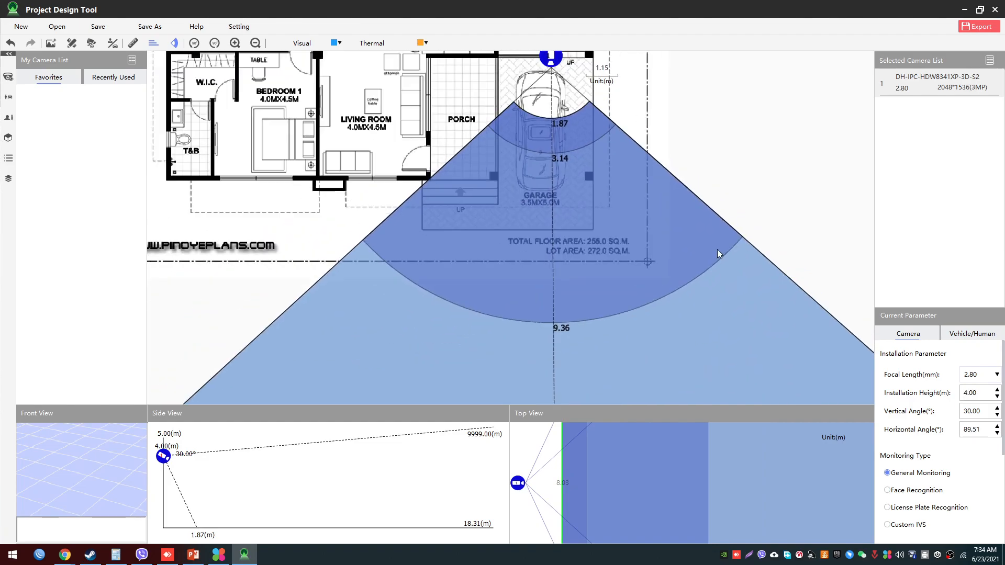
scroll(705, 249, up, 2)
scroll(714, 294, down, 1)
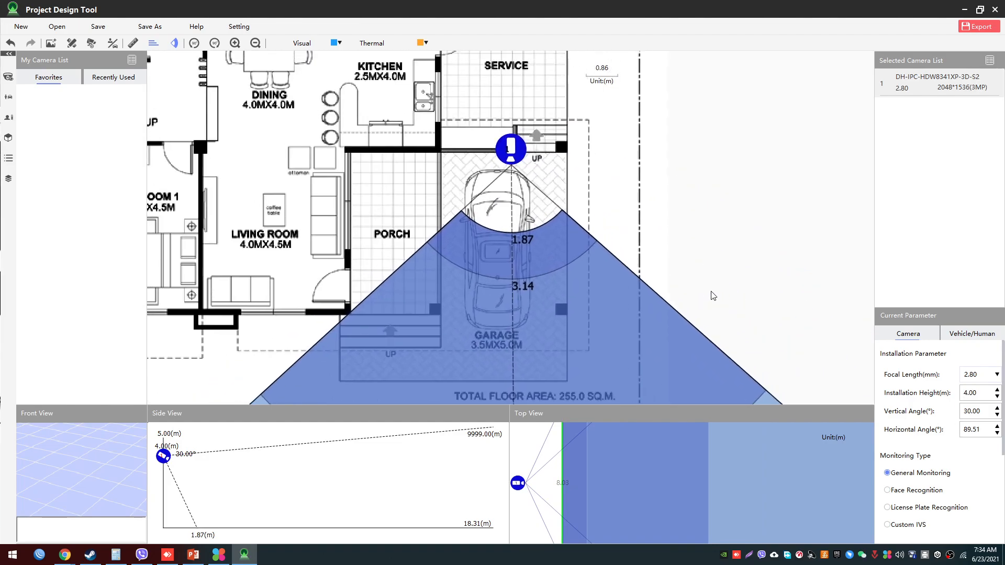
- Switch the camera's focal length to 3.60 mm and back to 2.80 mm to compare the two coverage areas
scroll(713, 294, up, 2)
click(980, 375)
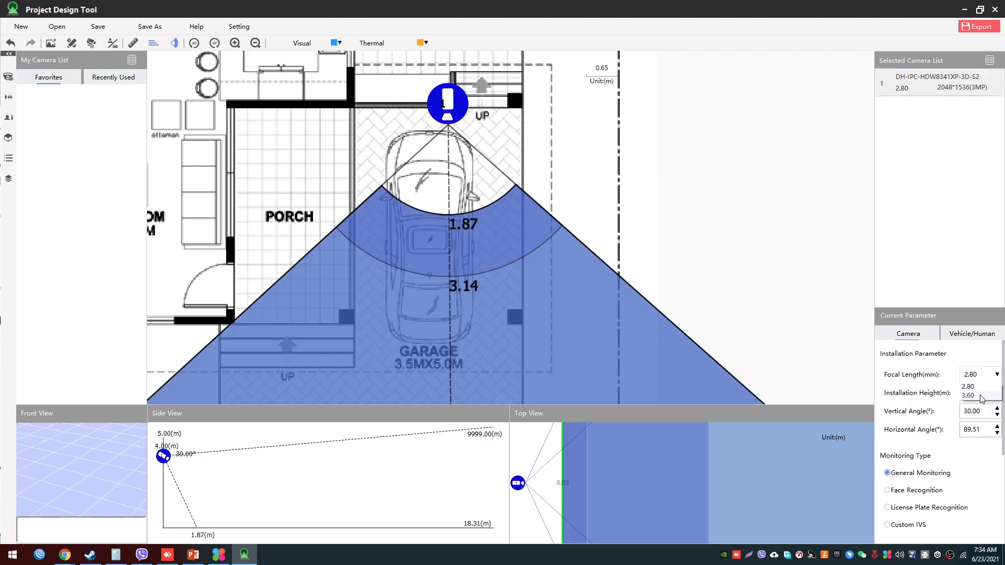
click(981, 394)
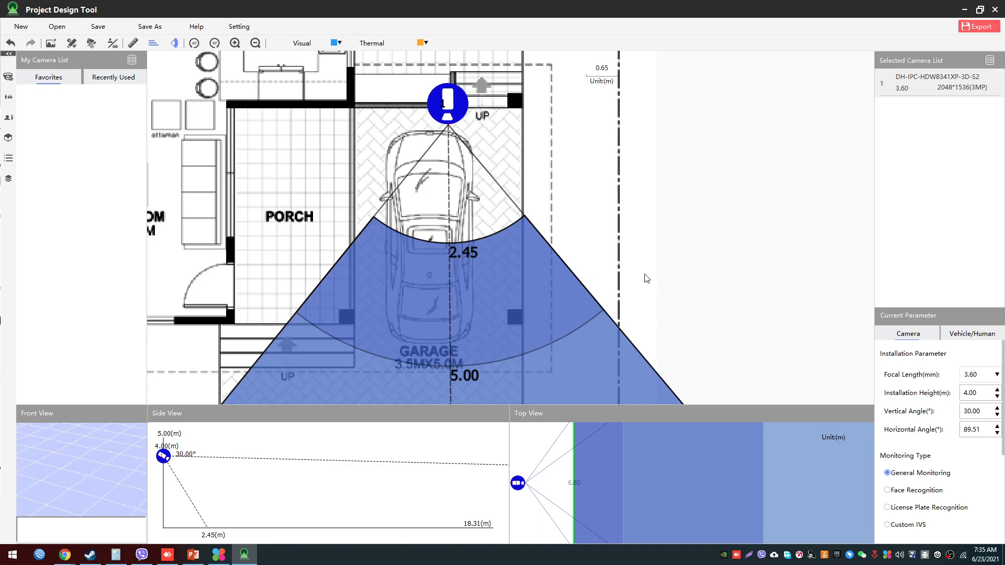
scroll(649, 283, down, 4)
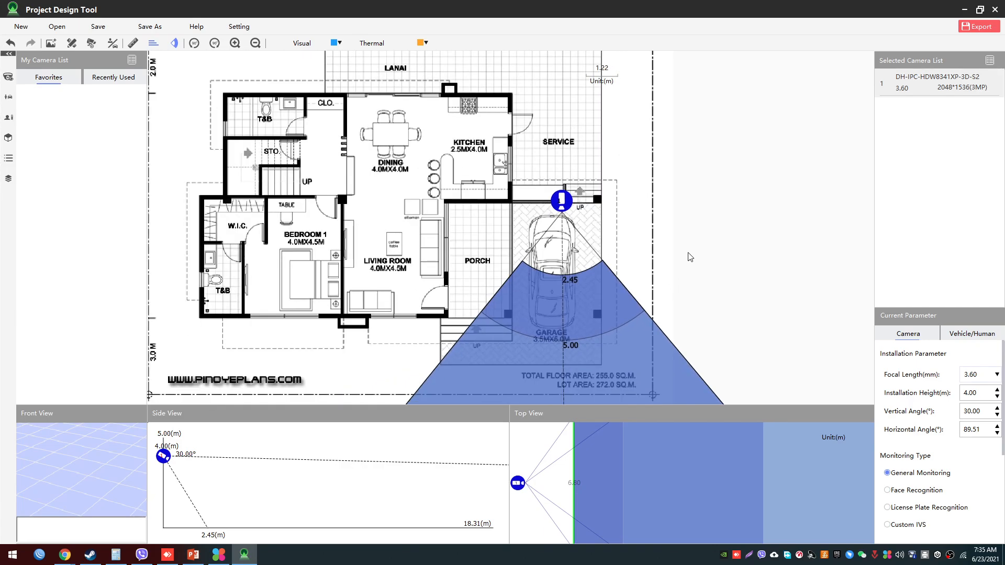
click(977, 374)
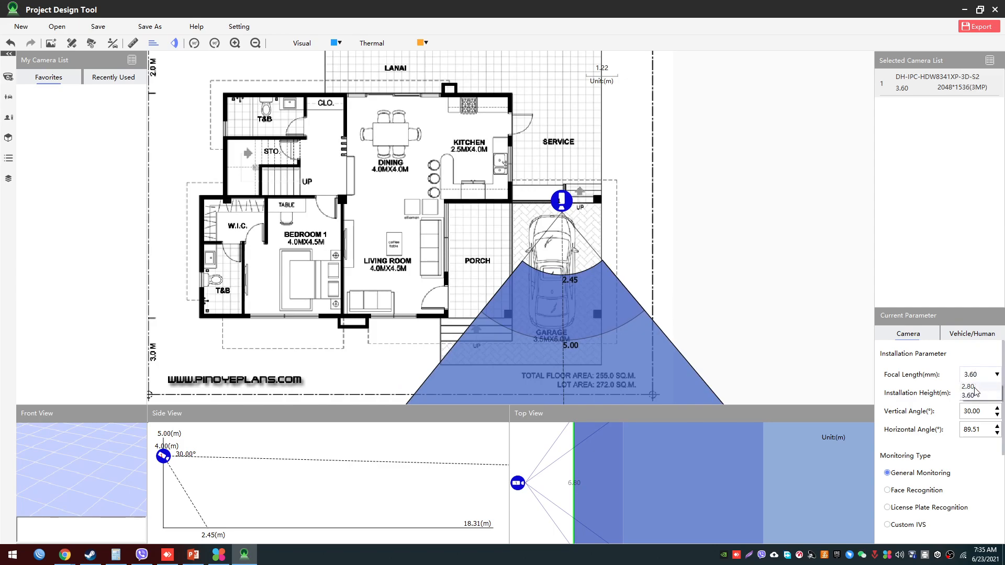
click(969, 387)
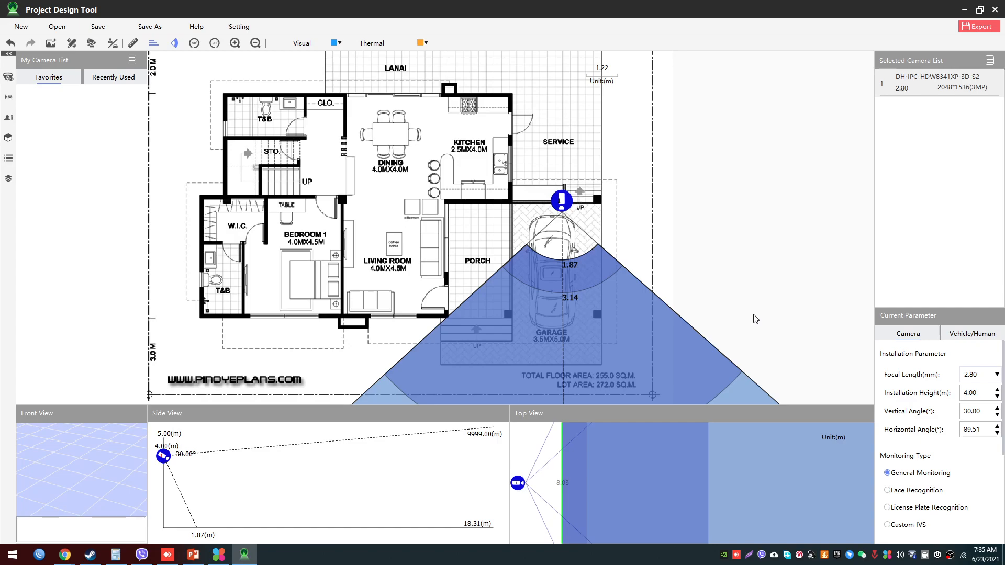
scroll(734, 304, up, 2)
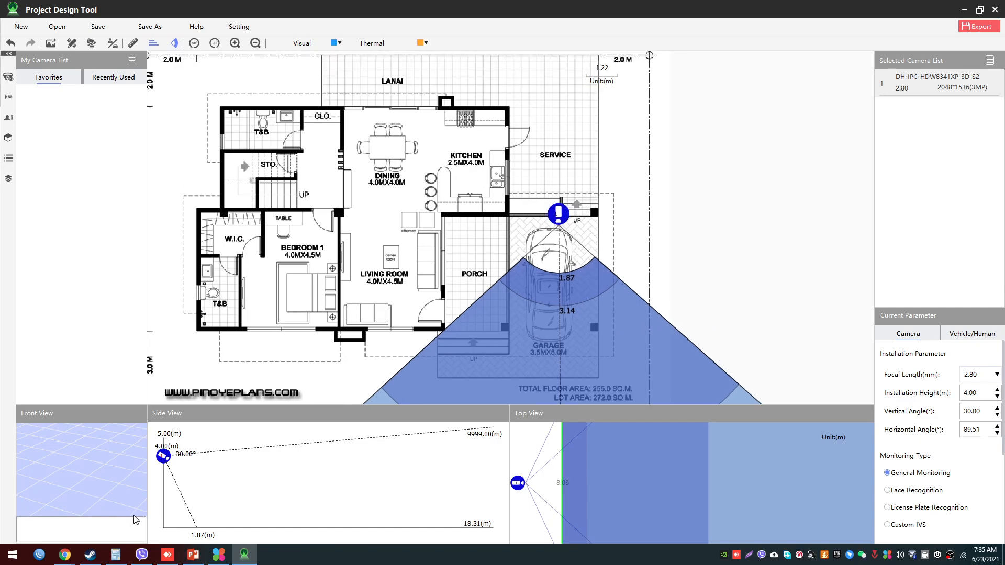
- Switch to the IPC-HFW2231M-AS-I2-B-S2 product page in Chrome and find the DORI Distance entry in its lens specifications
mouse_move(63, 556)
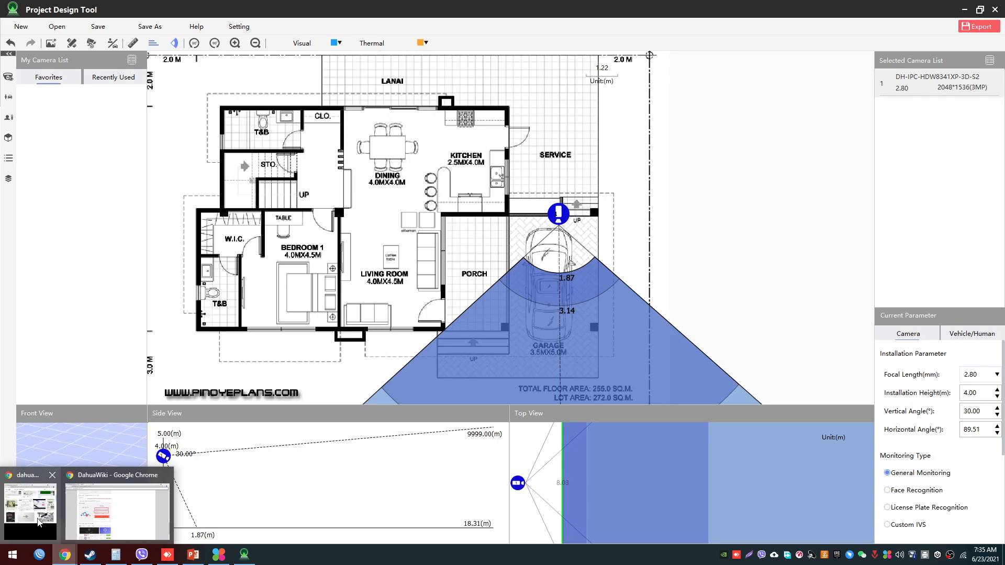
click(101, 511)
click(43, 5)
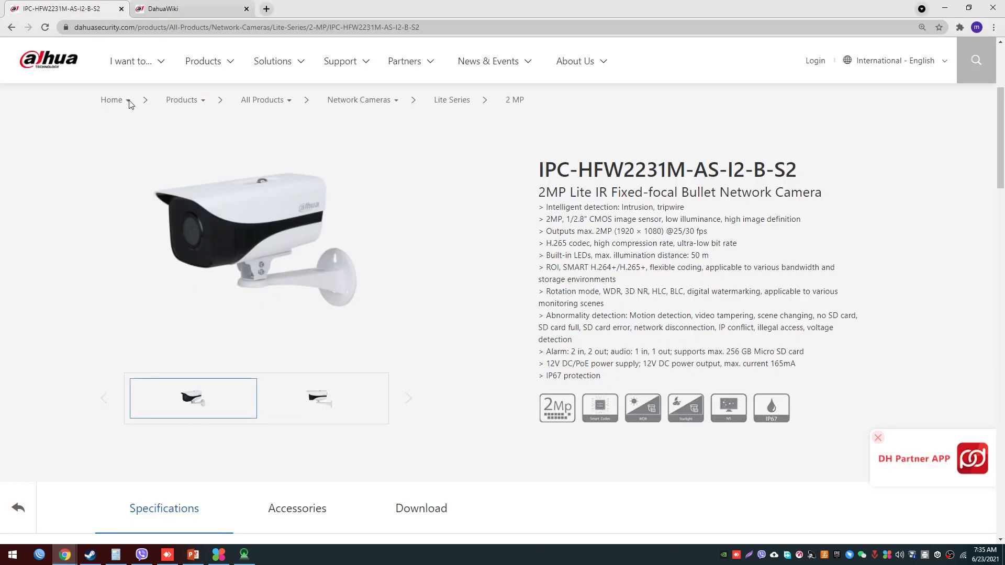
scroll(625, 457, down, 1)
scroll(627, 457, down, 10)
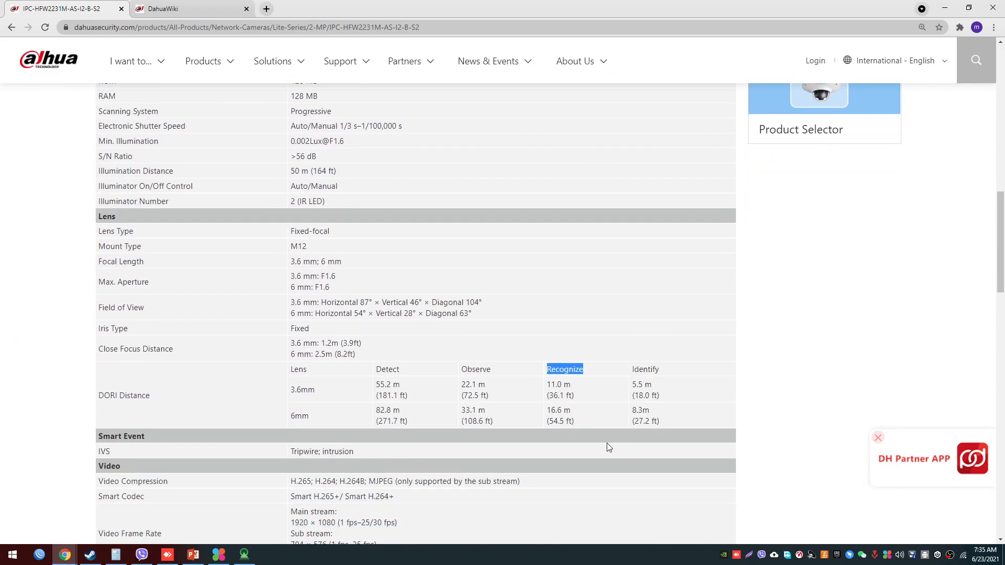
scroll(596, 429, down, 2)
click(146, 305)
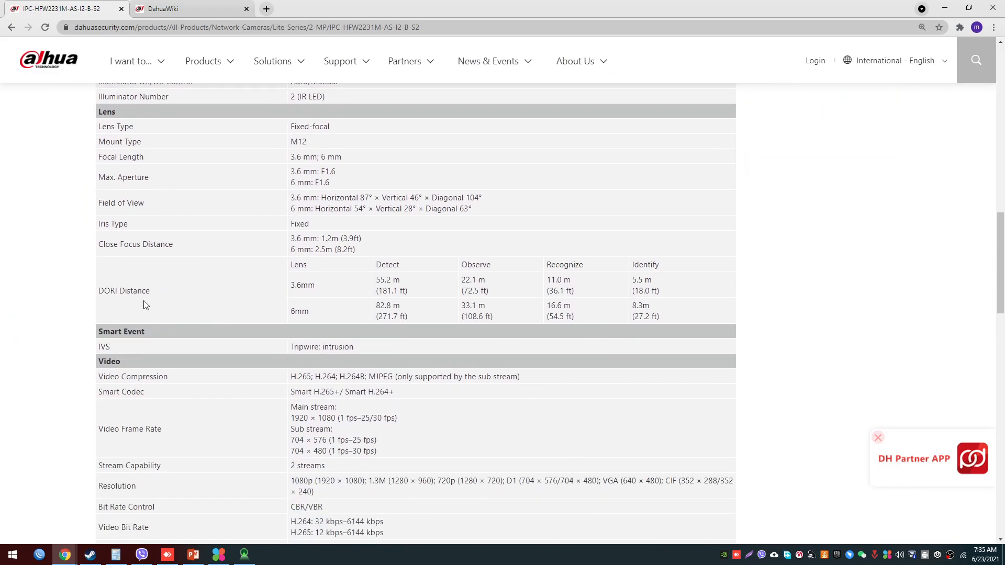
- Examine the DORI Distance table for the 3.6 mm and 6 mm lenses, focusing on the Recognize and Identify columns
drag(80, 291, 215, 289)
drag(288, 289, 303, 307)
click(318, 312)
drag(547, 268, 677, 315)
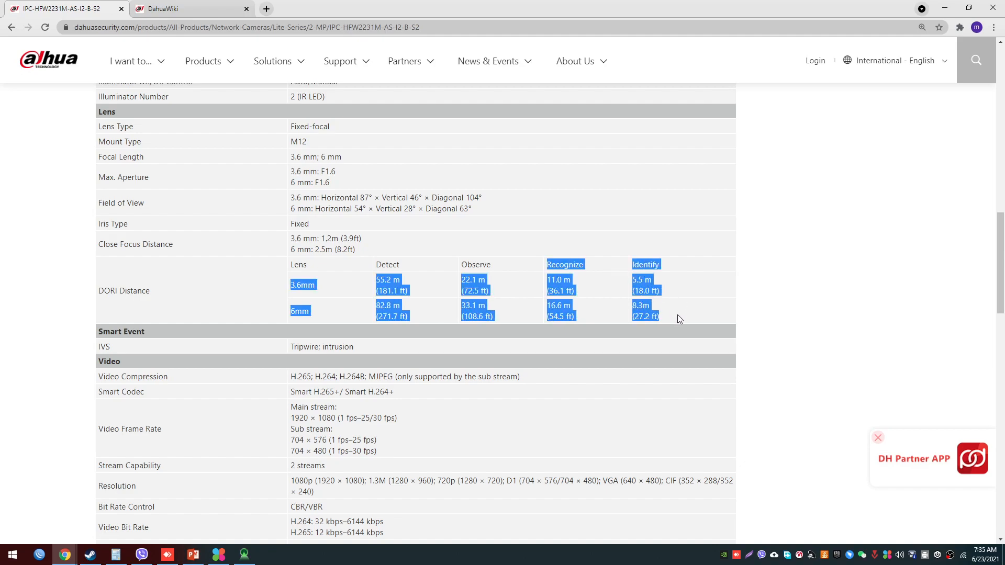
click(678, 316)
ctrl+scroll(678, 321, up, 1)
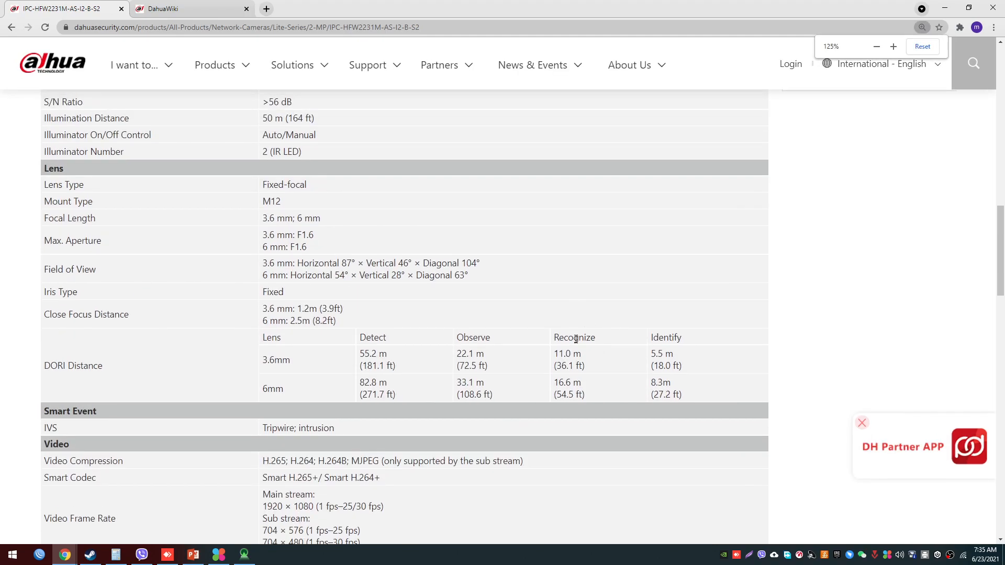
drag(547, 338, 701, 338)
scroll(704, 330, down, 1)
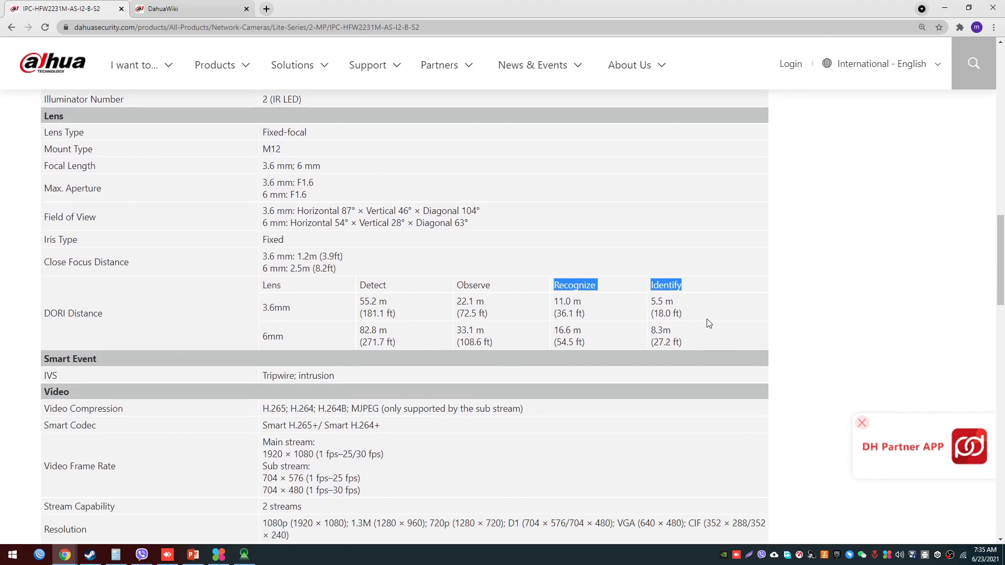
click(707, 321)
ctrl+scroll(707, 320, down, 1)
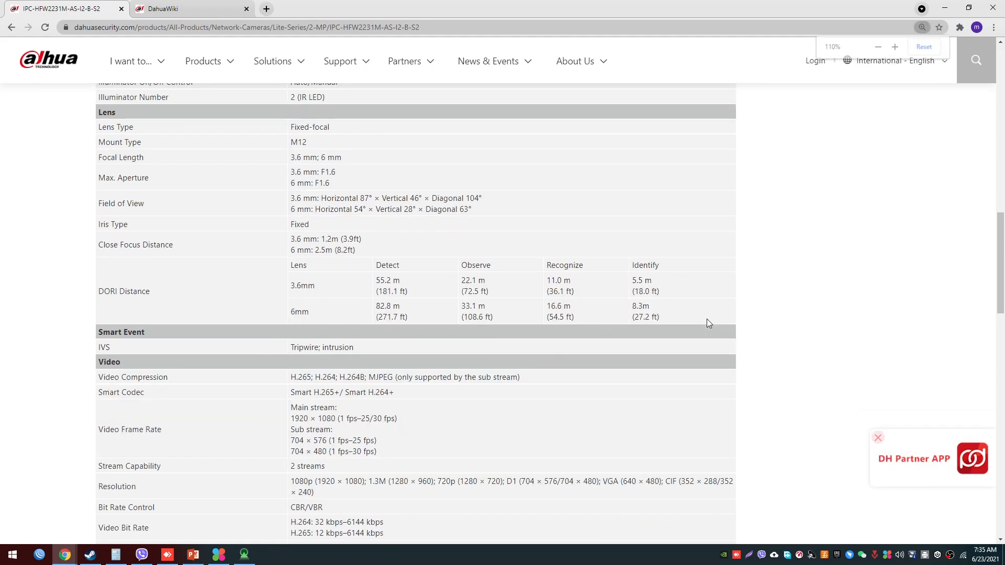
ctrl+scroll(707, 323, down, 1)
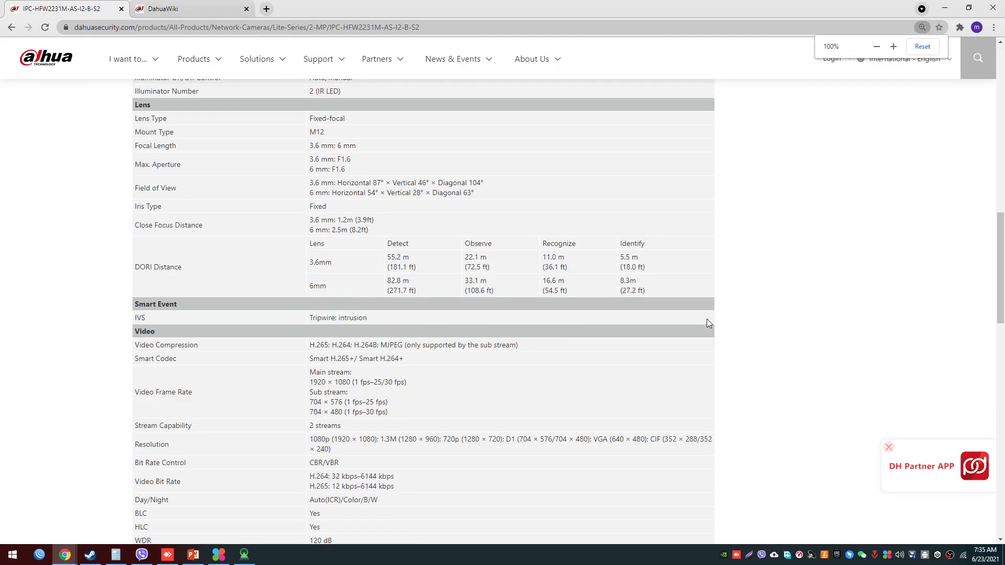
- Return to Project Design Tool, duplicate the garage camera, and place the copy on the house's outer corner beside the bedroom T&B, aimed outward
click(245, 556)
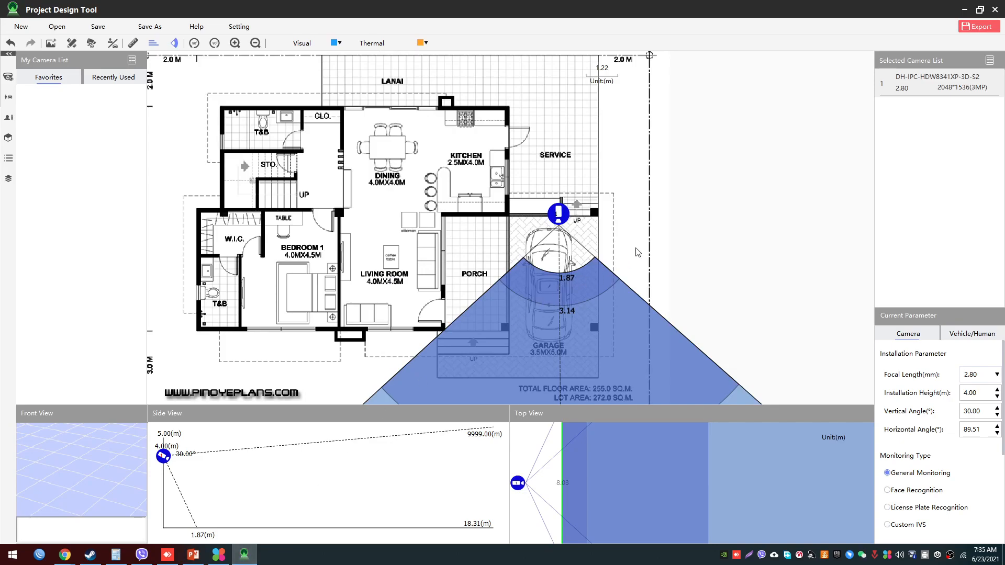
mouse_move(655, 254)
mouse_down()
mouse_move(657, 239)
mouse_move(662, 267)
mouse_up()
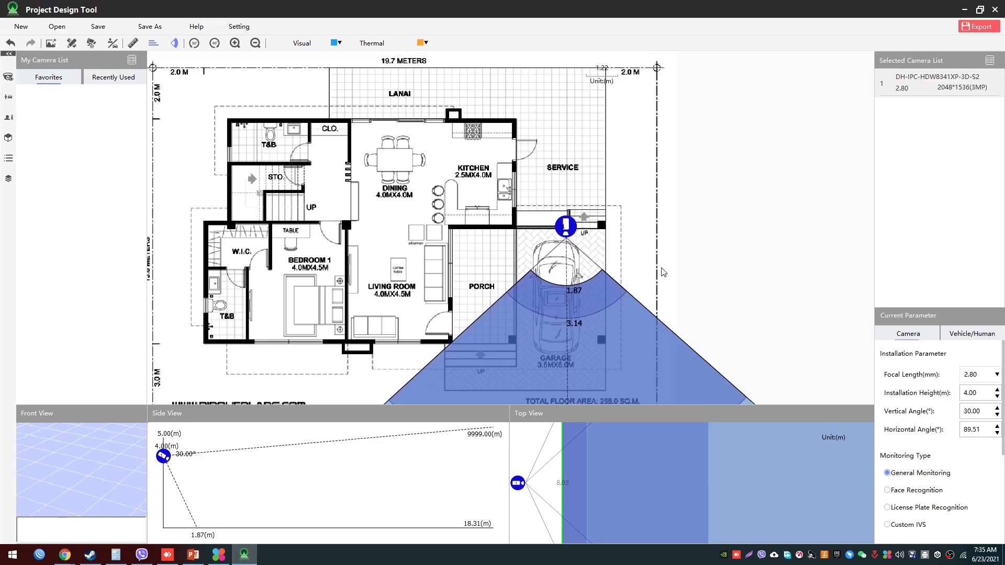
click(562, 226)
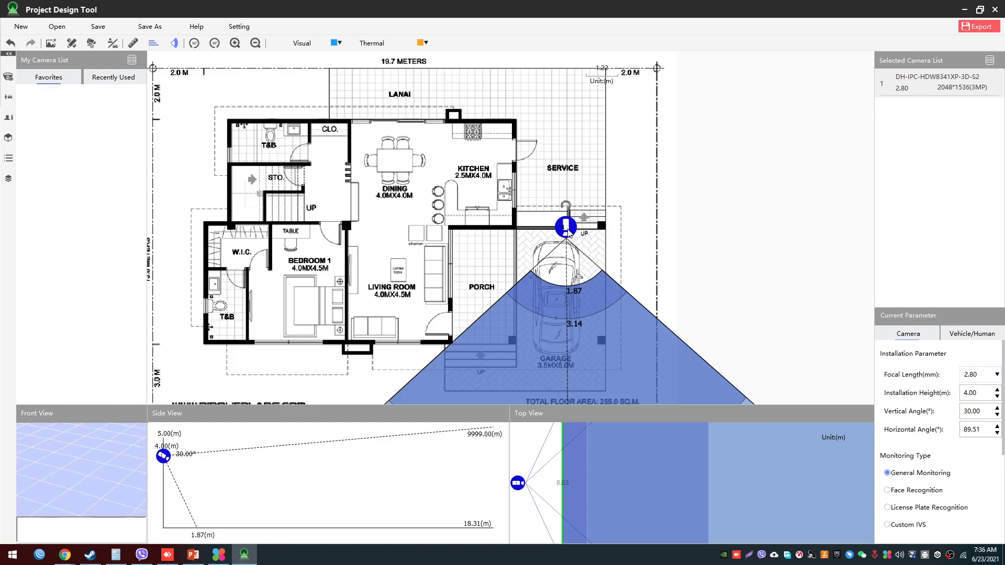
key(ctrl+v)
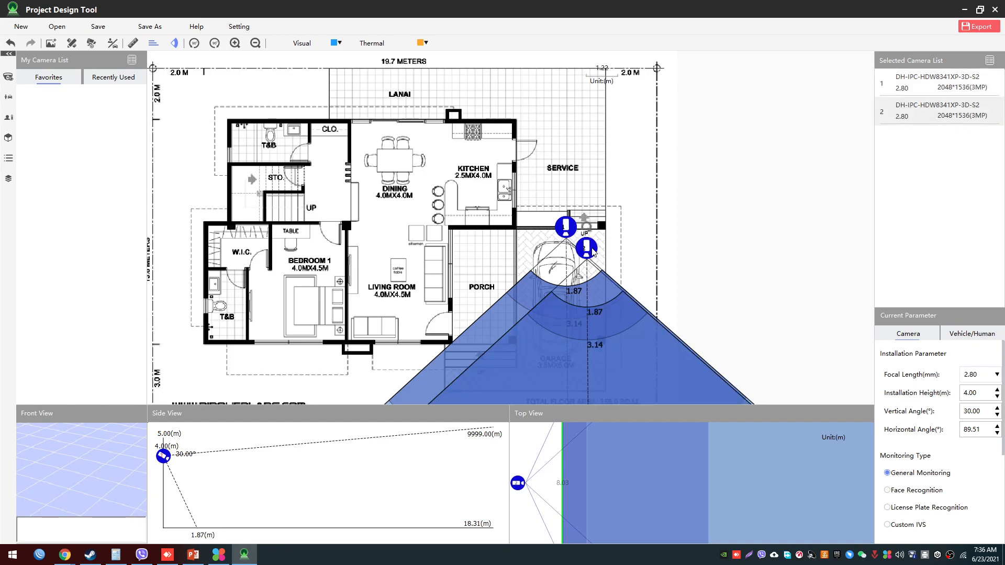
drag(592, 247, 320, 199)
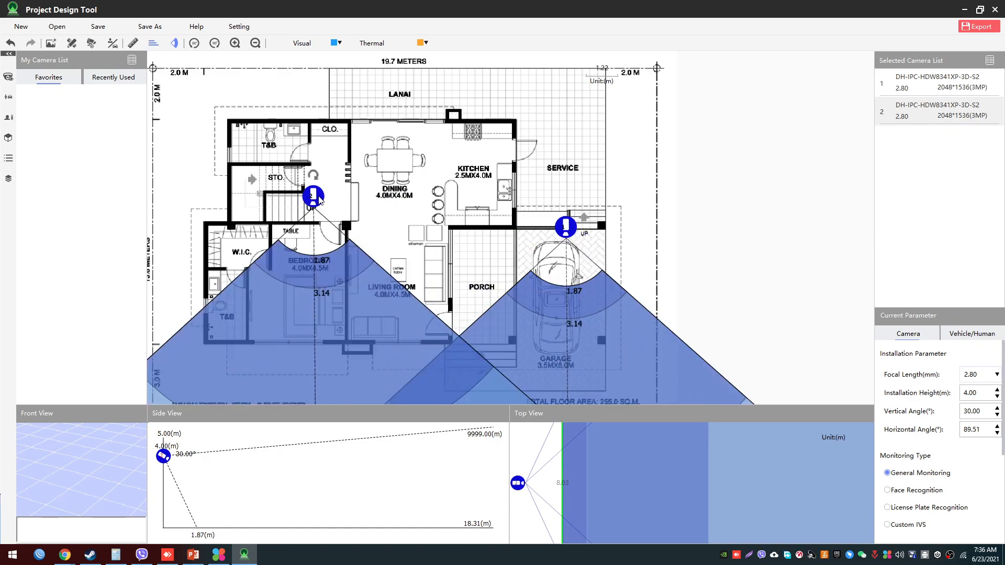
drag(434, 189, 655, 132)
drag(532, 141, 424, 136)
- Add two camera copies at the outer corners by the rear T&B and the kitchen, turning the kitchen one to 205.33° over the lanai
key(ctrl+v)
drag(425, 123, 461, 222)
drag(413, 246, 732, 175)
key(ctrl+c)
key(ctrl+v)
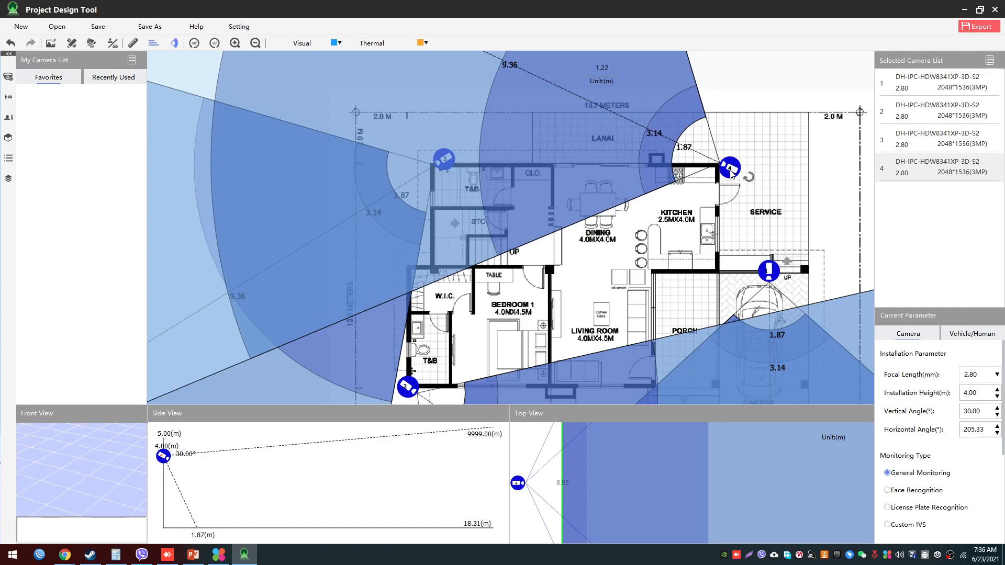
- Paste a fifth camera at the wall corner between porch and garage, and rotate it to 304.11° to cover the service area
key(ctrl+v)
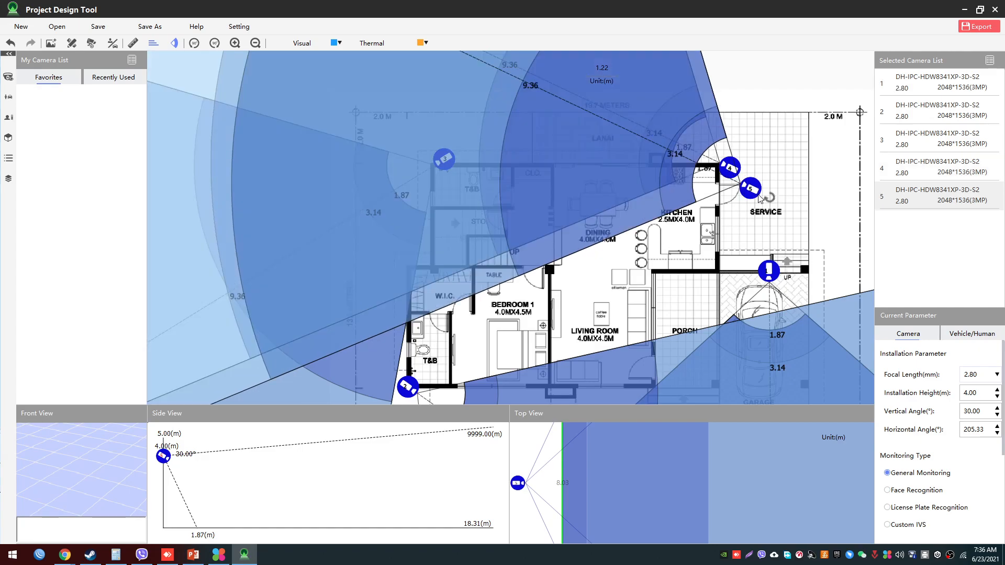
drag(746, 196, 723, 280)
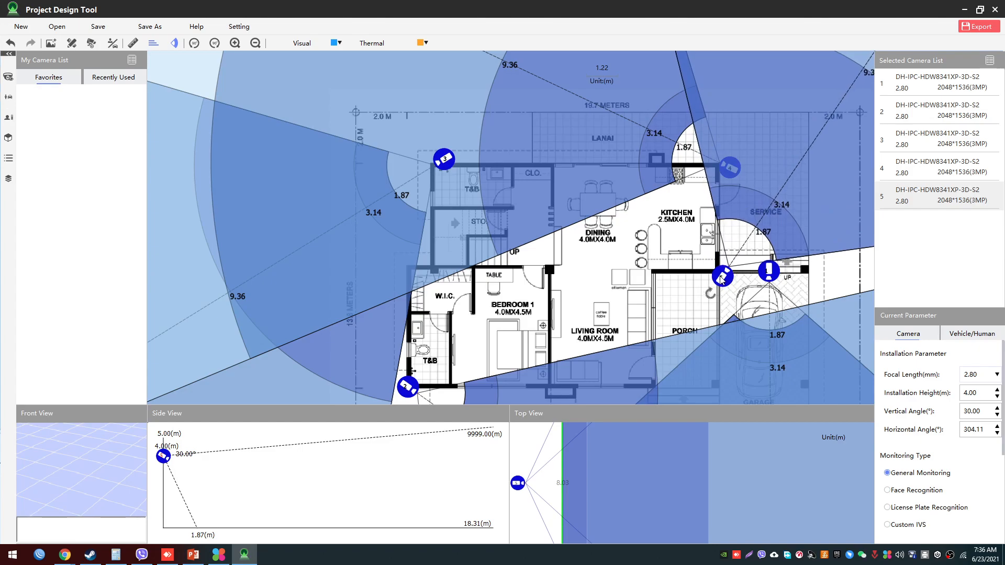
scroll(633, 264, down, 1)
drag(590, 244, 573, 197)
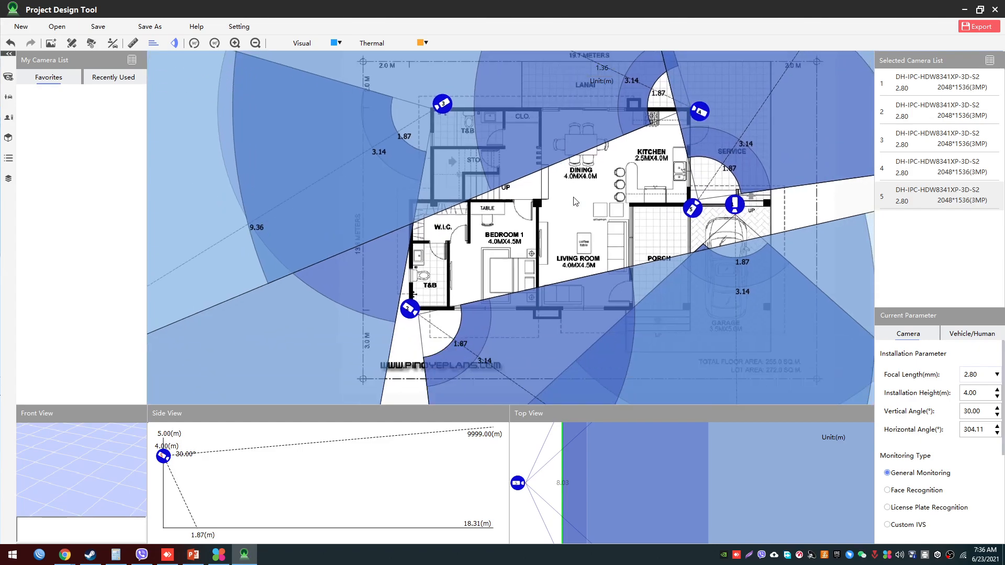
- Duplicate the camera at the porch corner and place the copy on the front wall between Bedroom 1 and the living room
click(688, 209)
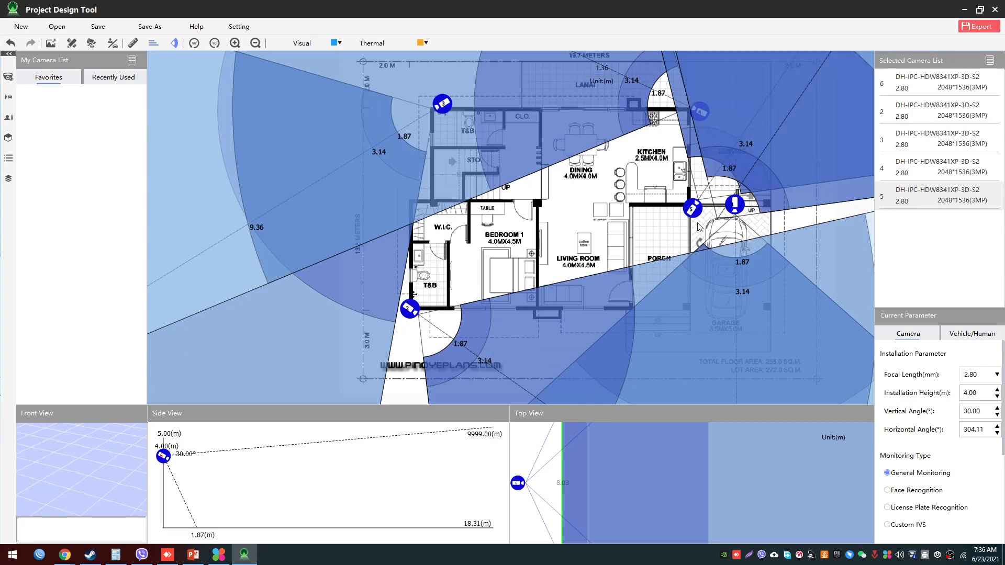
key(ctrl+v)
drag(710, 229, 543, 316)
drag(487, 264, 471, 249)
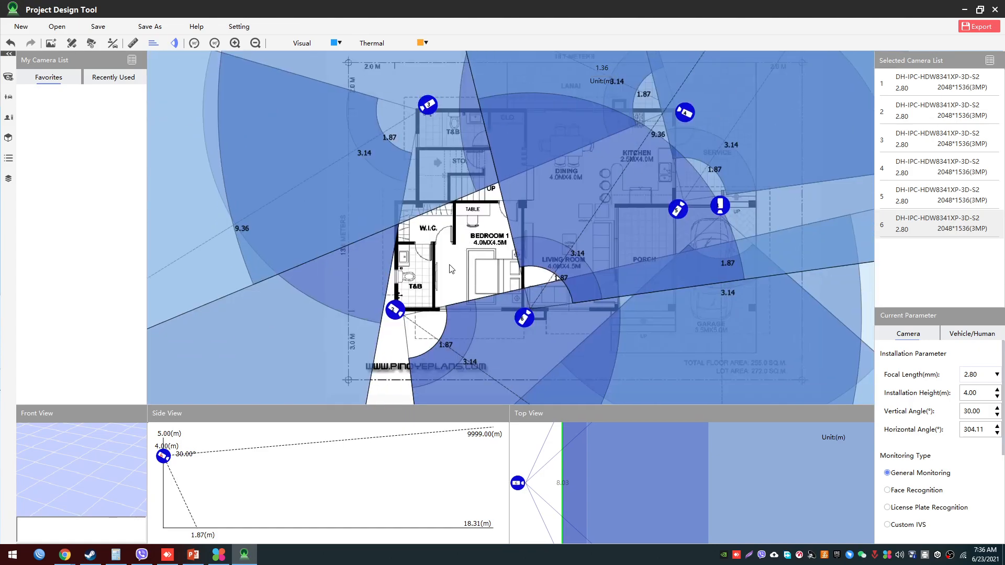
- Examine the combined coverage of all six cameras around the house and in front of the garage
scroll(454, 263, down, 2)
scroll(454, 261, down, 1)
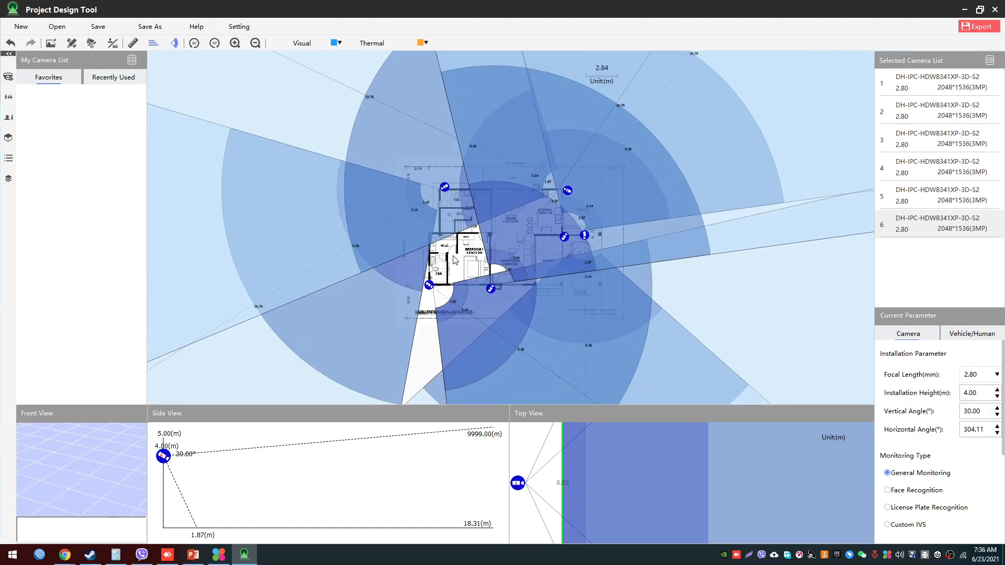
scroll(455, 260, down, 1)
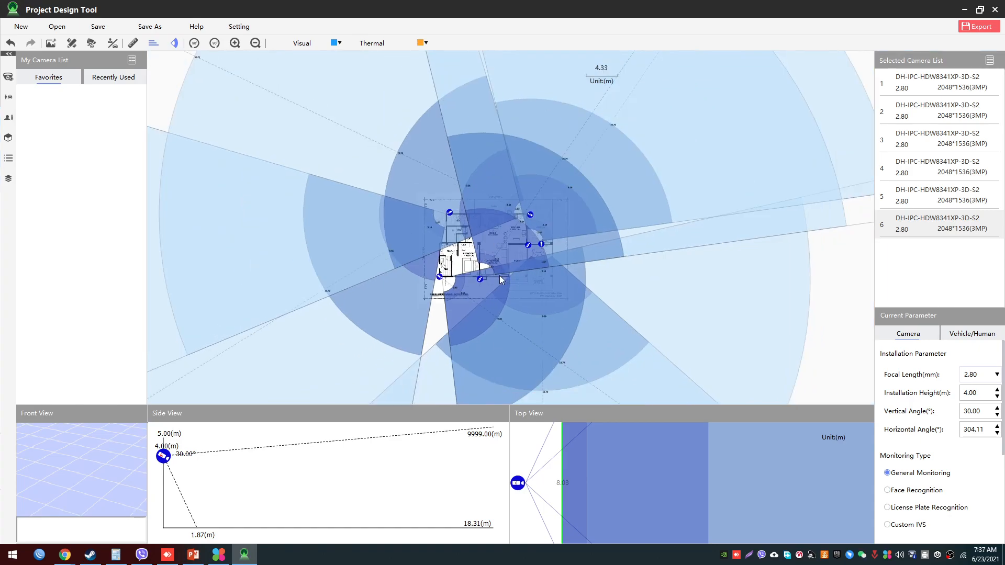
scroll(499, 275, up, 2)
scroll(448, 324, up, 1)
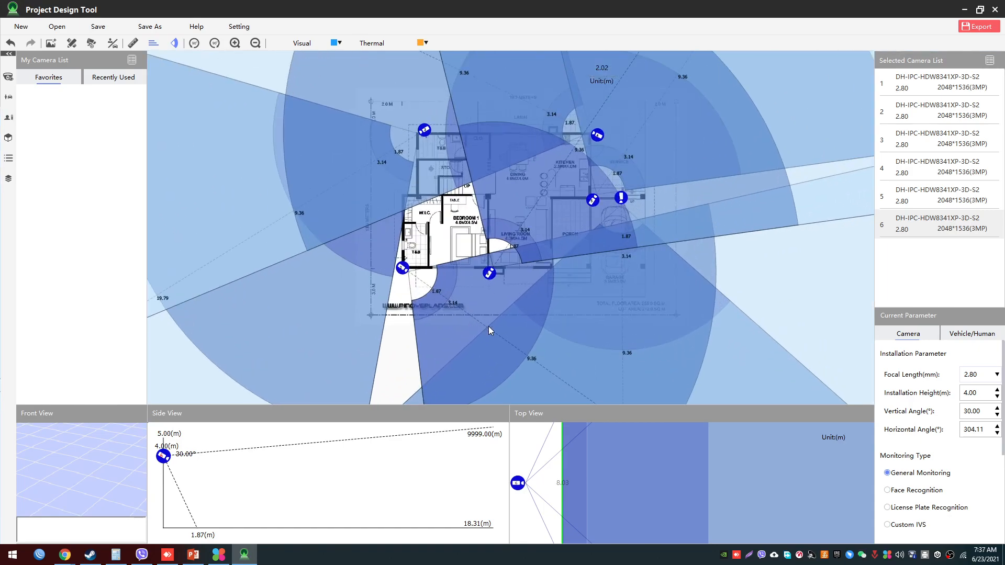
scroll(507, 306, up, 2)
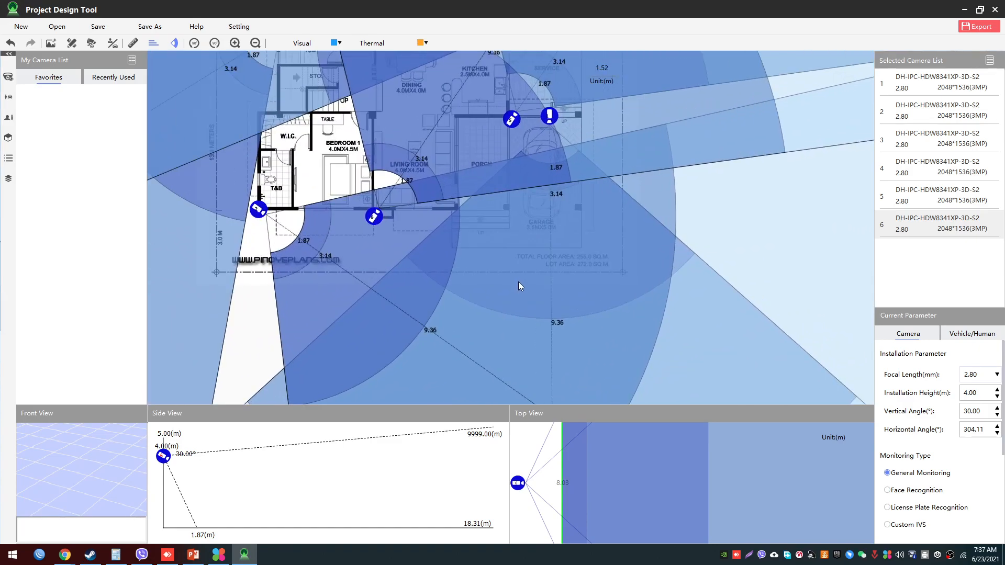
drag(523, 243, 460, 294)
scroll(482, 326, up, 1)
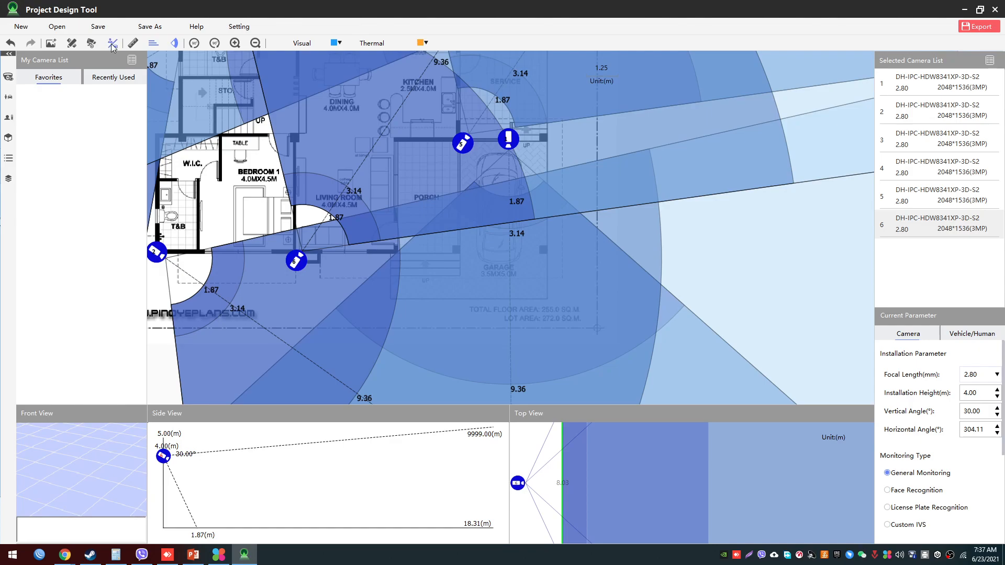
- Place a vehicle in the garage below camera 1 and select that camera to show the vehicle in its front and side views
click(112, 44)
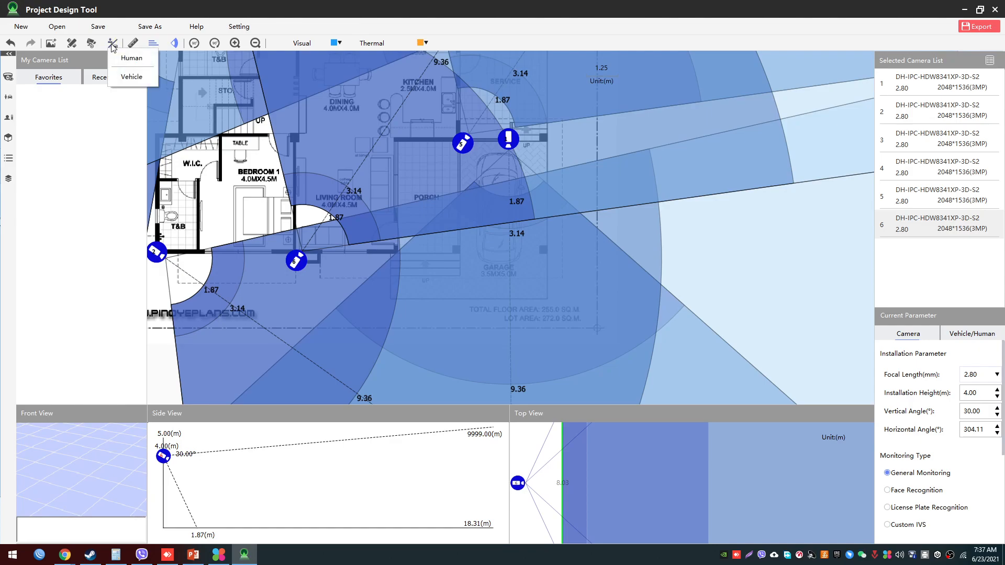
click(135, 78)
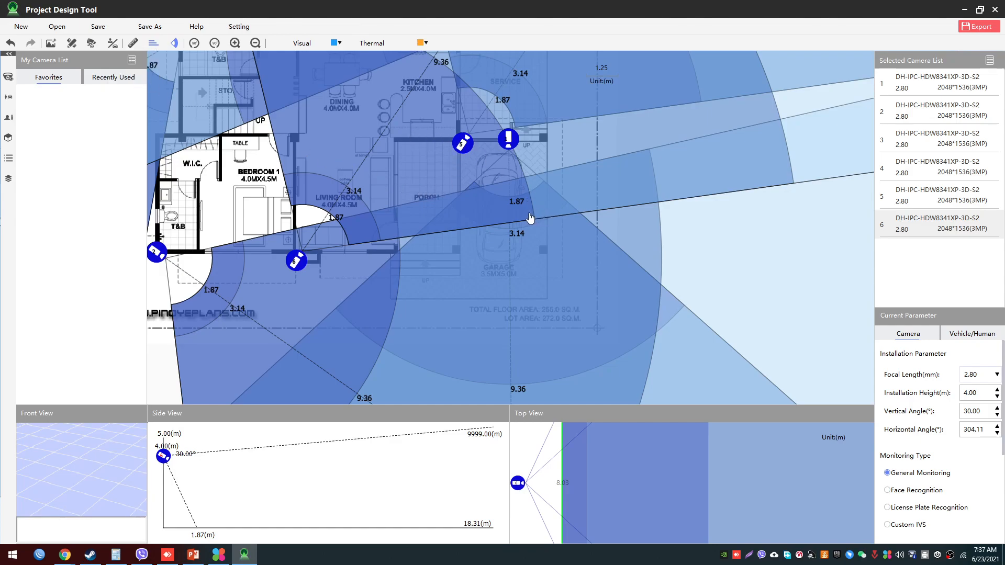
click(520, 240)
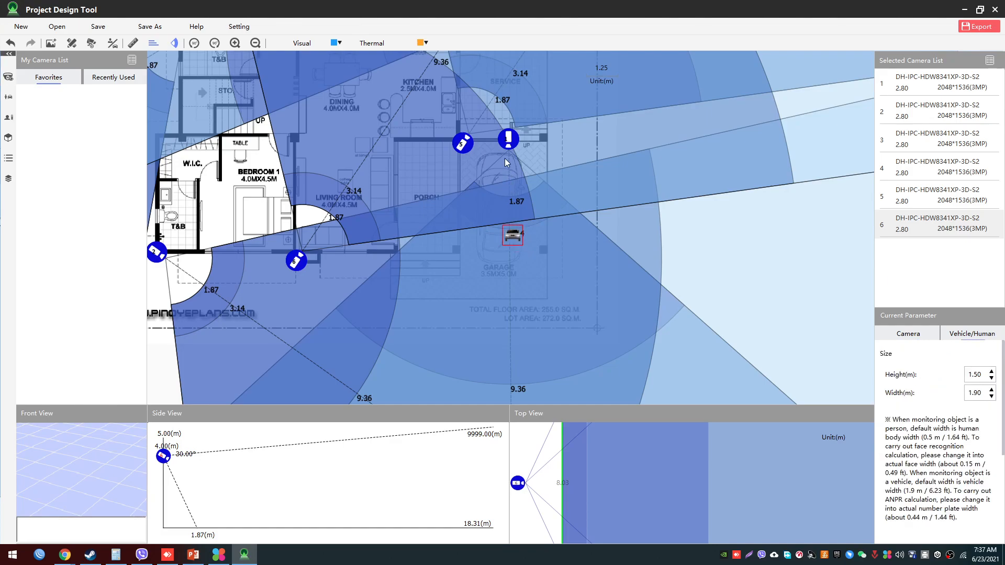
click(510, 141)
click(519, 234)
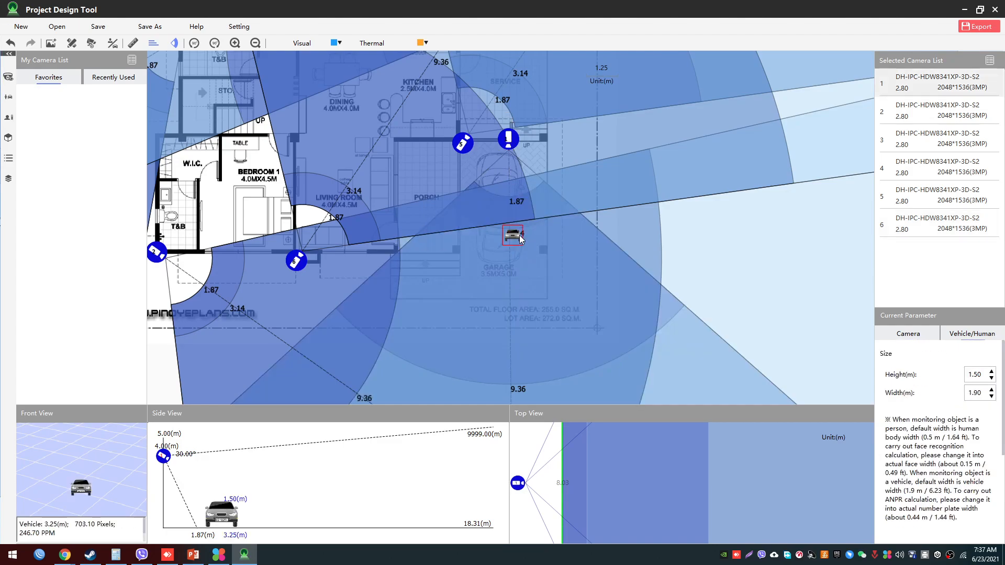
- Move the vehicle along camera 1's line of sight to about 8.62 m, out to about 12.71 m, and back to about 8.27 m
mouse_move(521, 239)
mouse_down()
mouse_move(525, 199)
mouse_move(522, 374)
mouse_up()
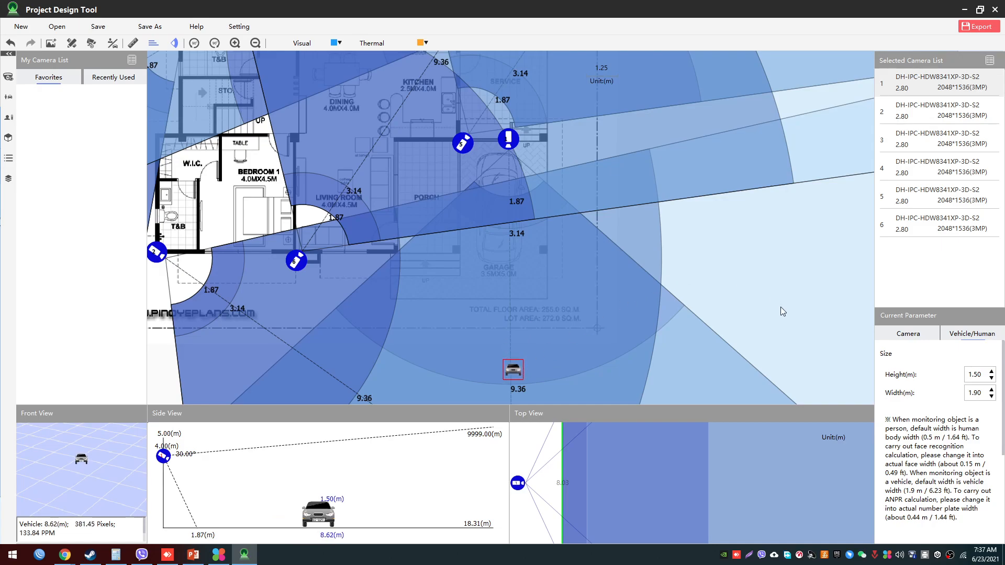
scroll(782, 304, down, 5)
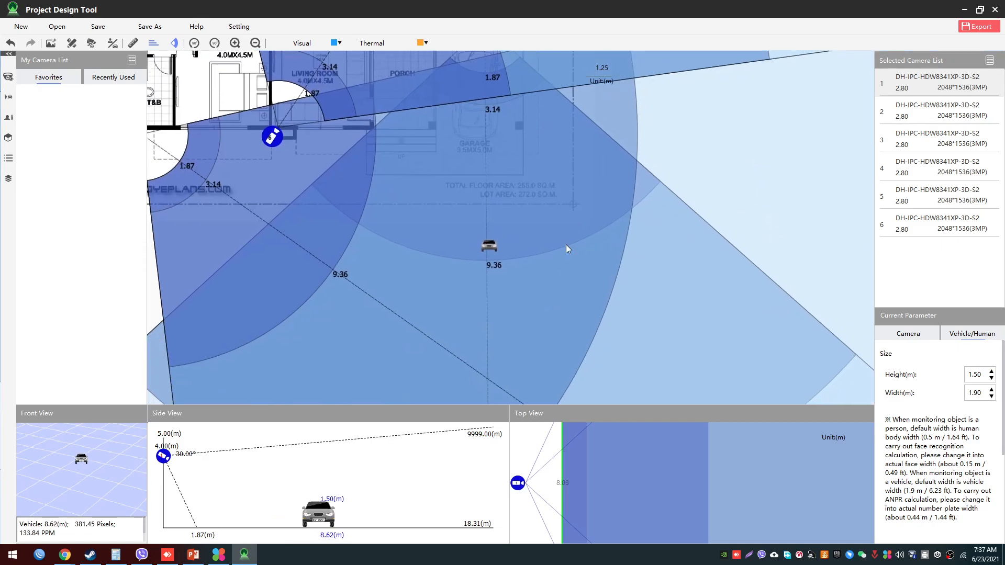
drag(494, 244, 492, 353)
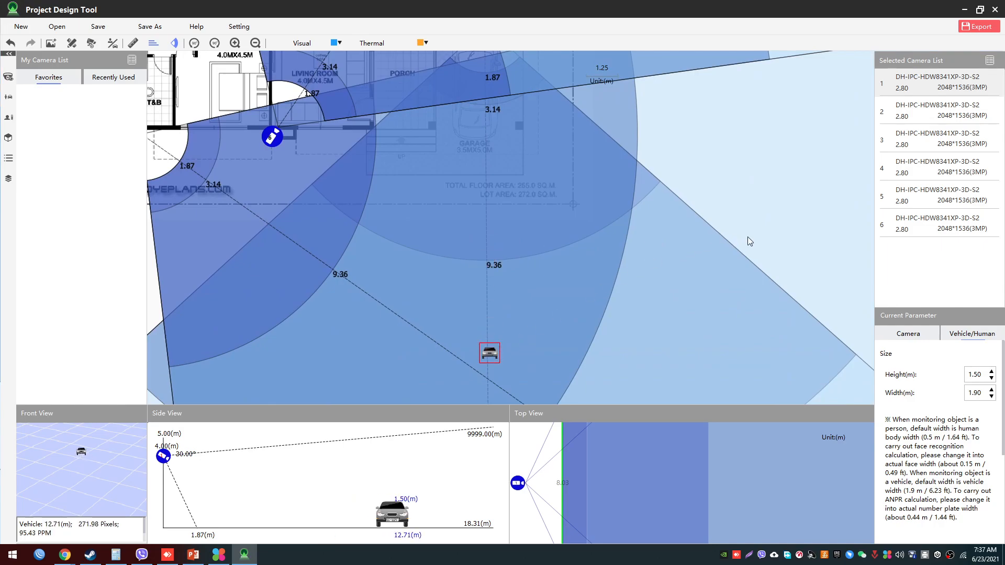
scroll(751, 153, down, 2)
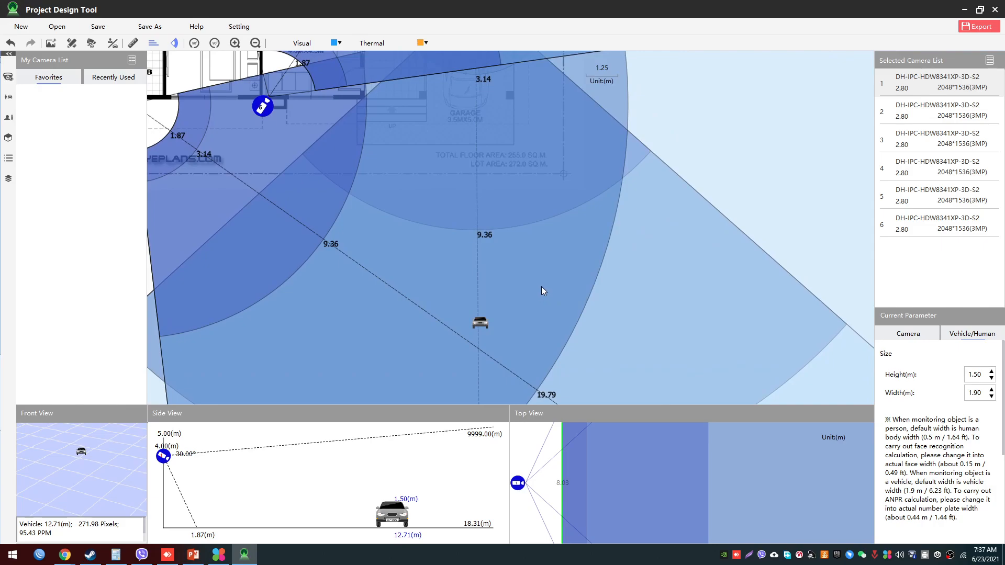
scroll(560, 266, up, 2)
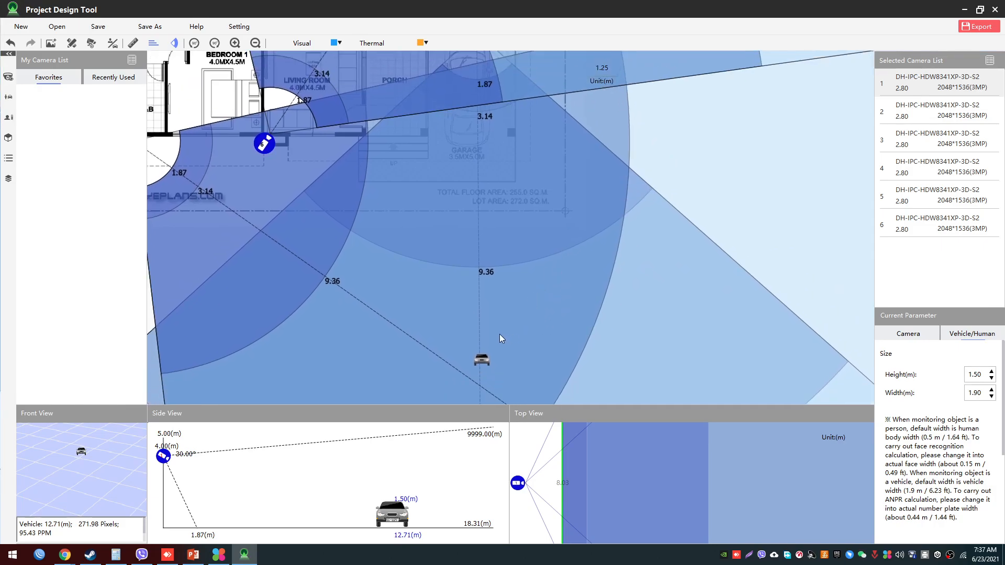
drag(484, 358, 493, 240)
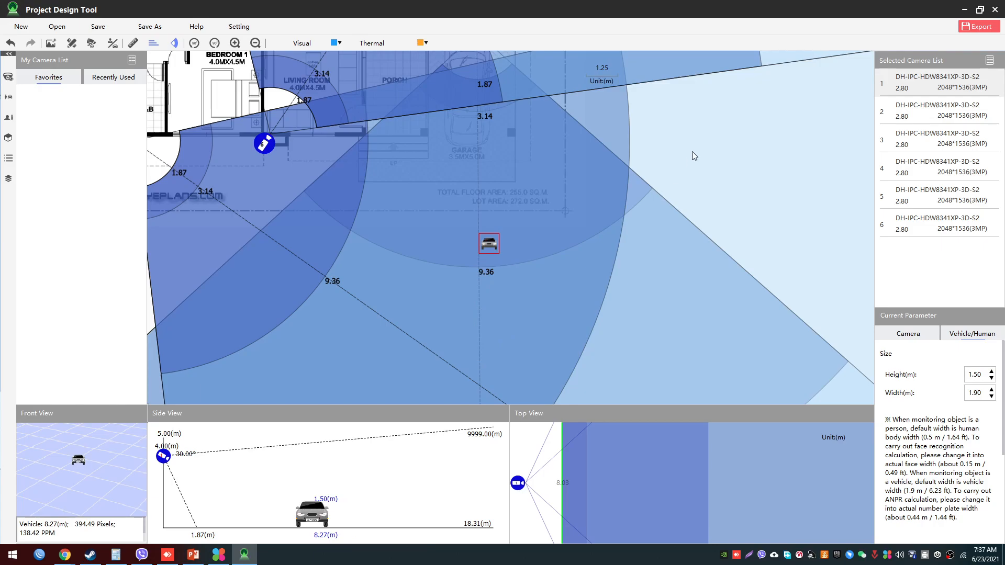
- Add a human target in the garage area and move it to about 3.25 m from camera 1
scroll(693, 224, down, 2)
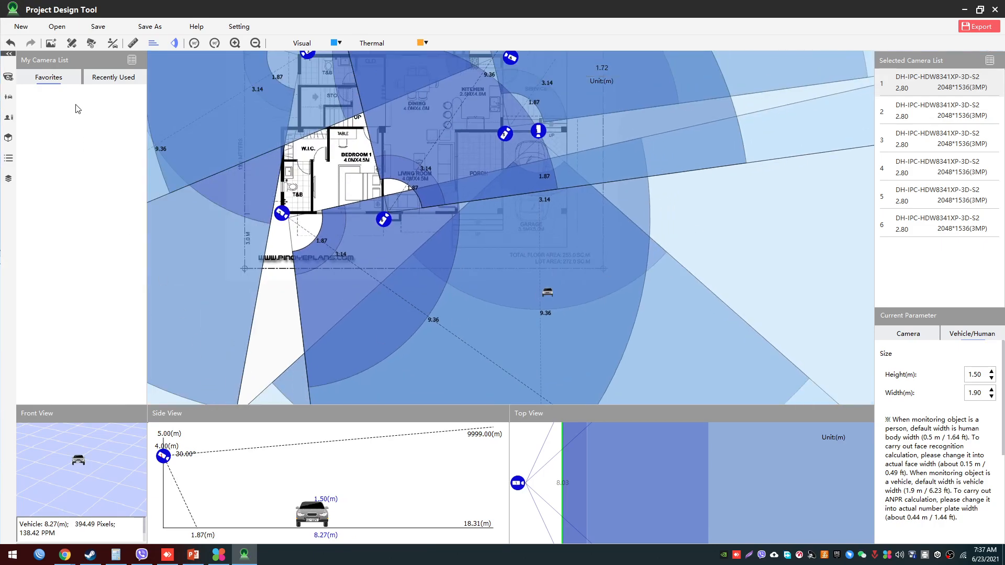
click(111, 47)
click(131, 57)
click(544, 234)
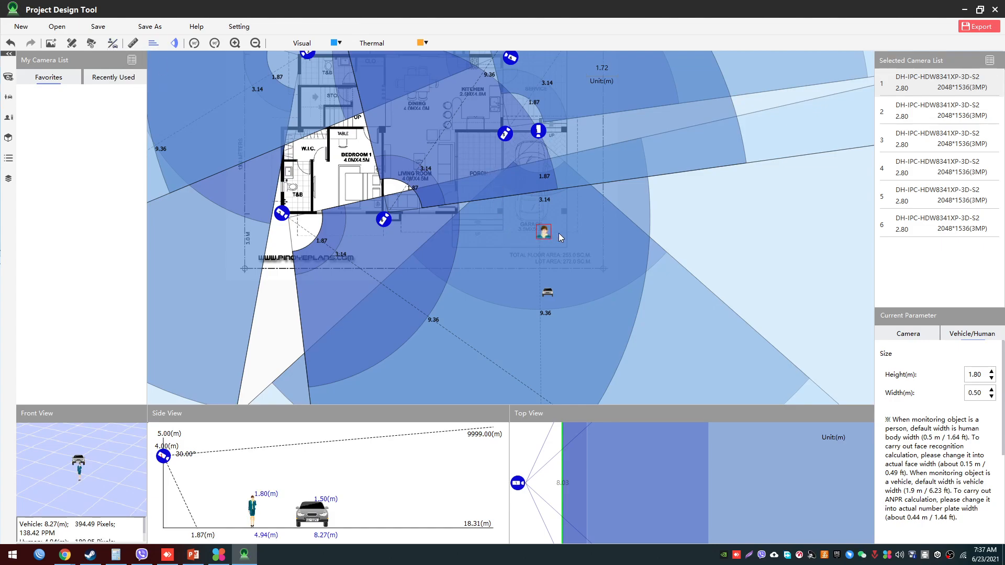
mouse_move(548, 239)
mouse_down()
mouse_move(545, 171)
mouse_move(549, 241)
mouse_move(541, 200)
mouse_up()
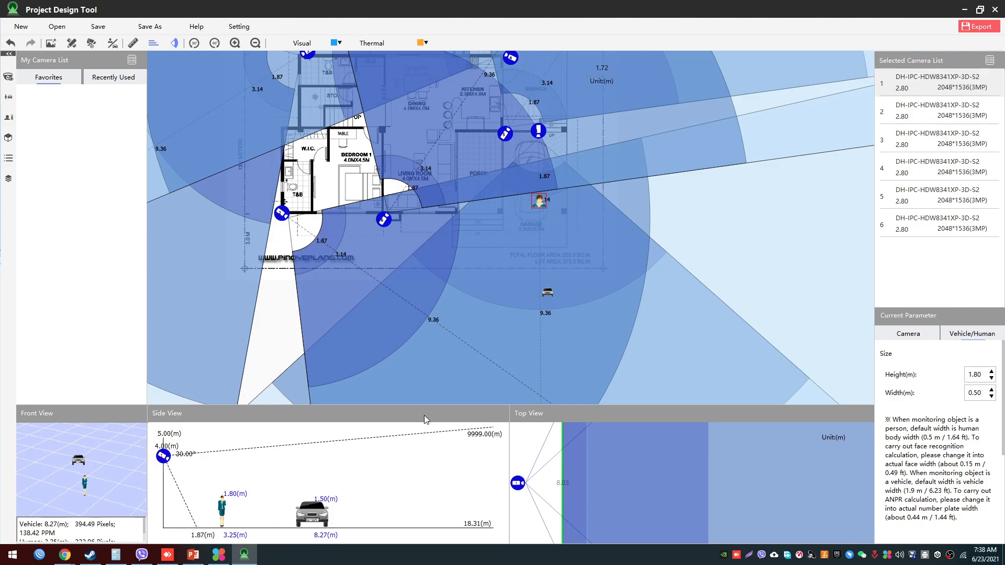
scroll(611, 341, down, 3)
scroll(604, 316, up, 4)
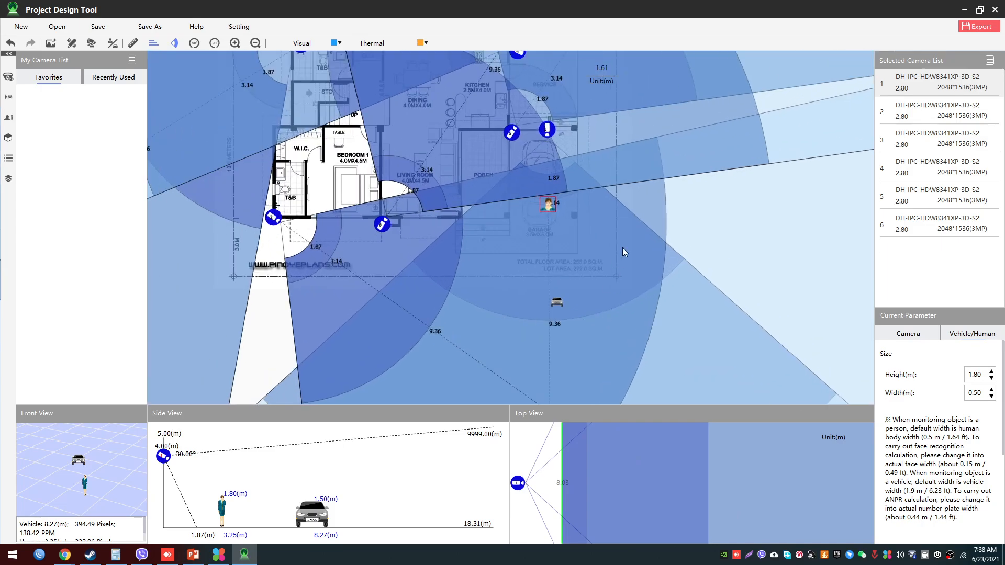
drag(694, 252, 694, 315)
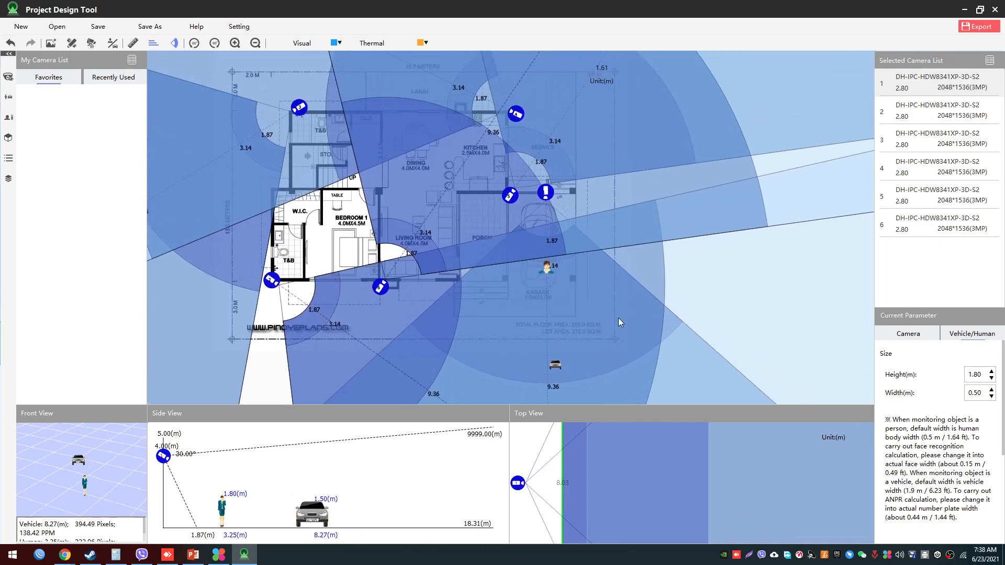
- Measure the horizontal distance from the wall between bedroom 1 and the living room to camera 1
scroll(631, 312, down, 3)
drag(749, 311, 708, 285)
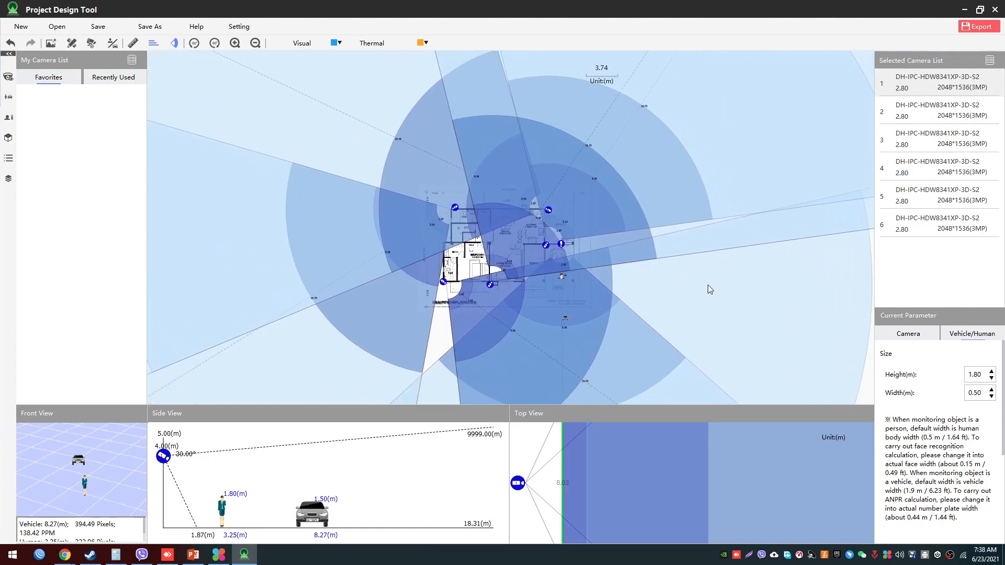
scroll(702, 288, up, 1)
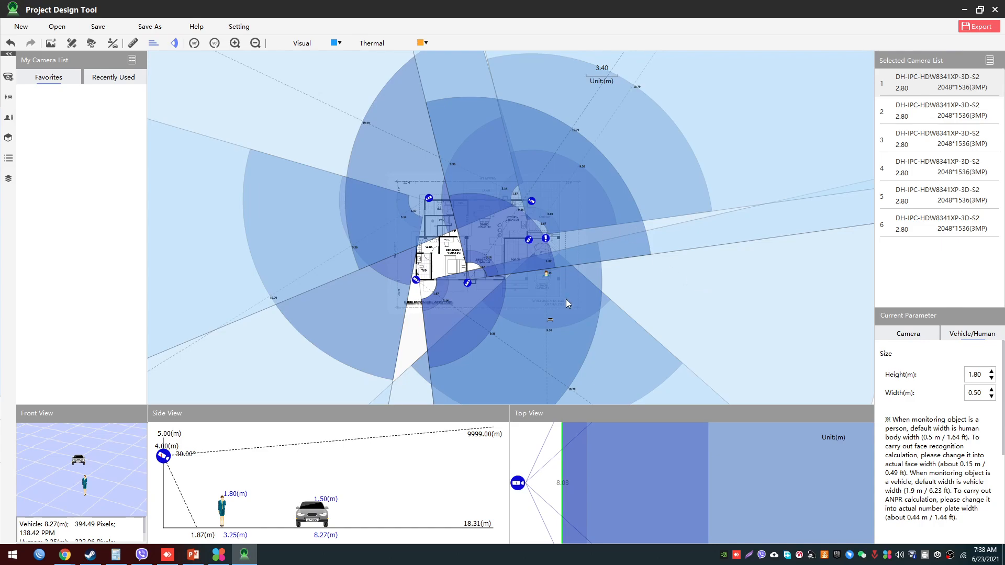
scroll(567, 300, up, 5)
scroll(704, 296, up, 4)
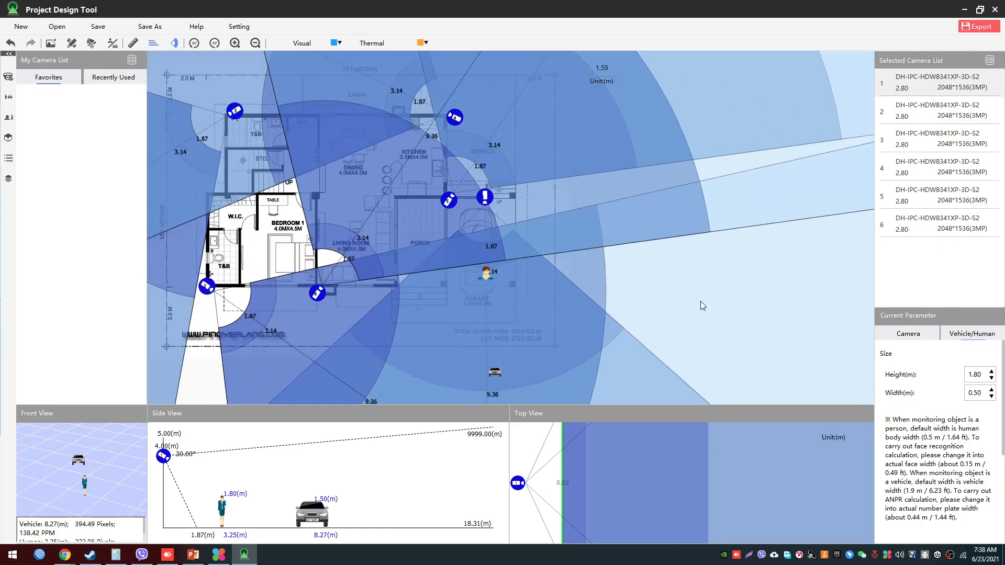
drag(618, 298, 692, 323)
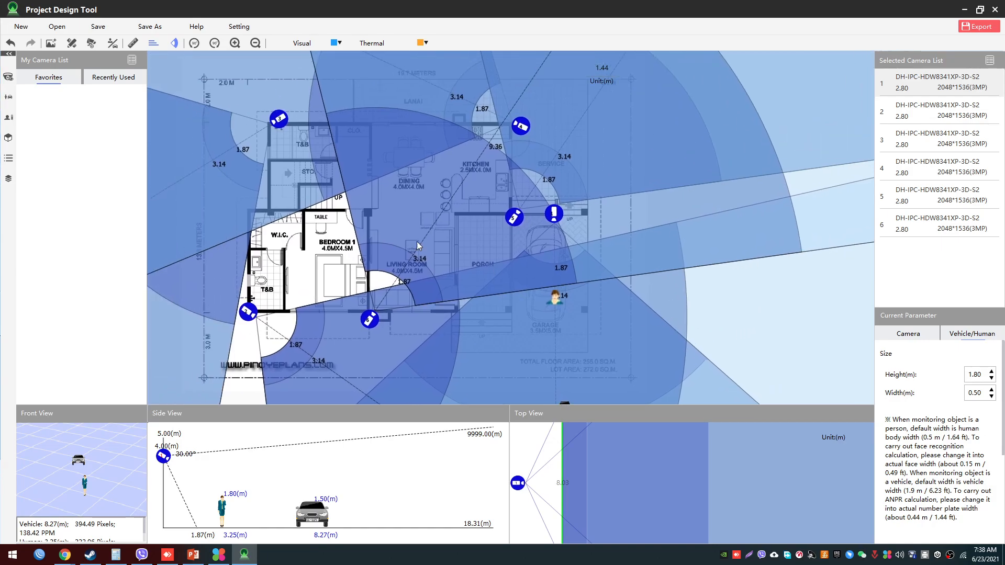
click(134, 43)
scroll(286, 195, up, 1)
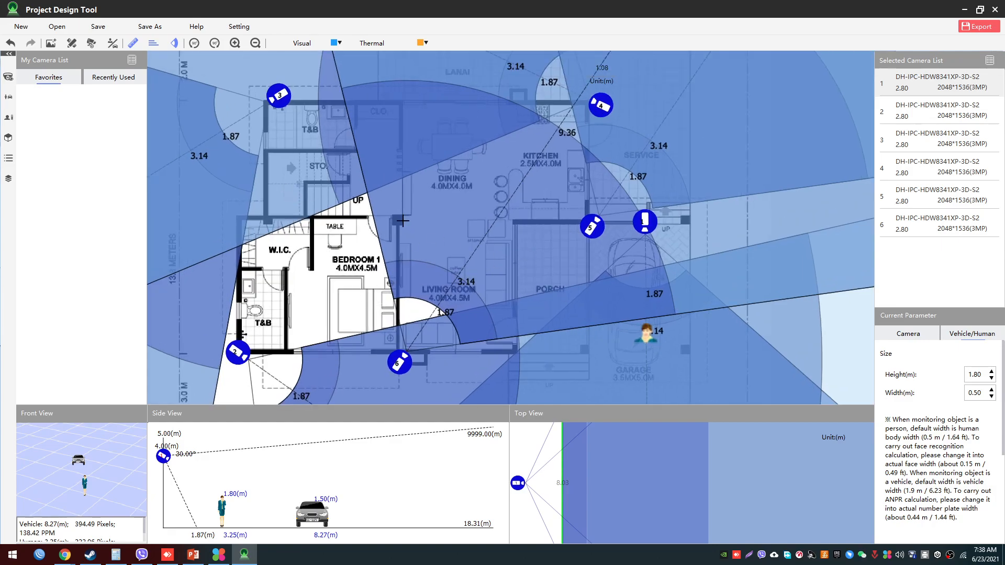
mouse_move(401, 220)
mouse_down()
mouse_move(403, 367)
mouse_move(381, 399)
mouse_move(396, 376)
mouse_move(401, 225)
mouse_move(673, 220)
mouse_move(659, 221)
mouse_up()
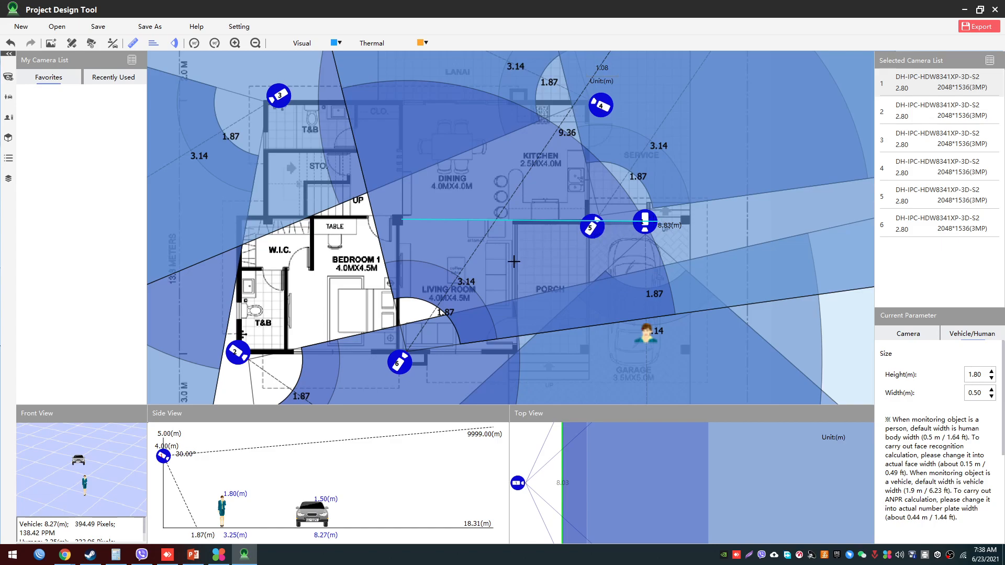
scroll(514, 260, down, 2)
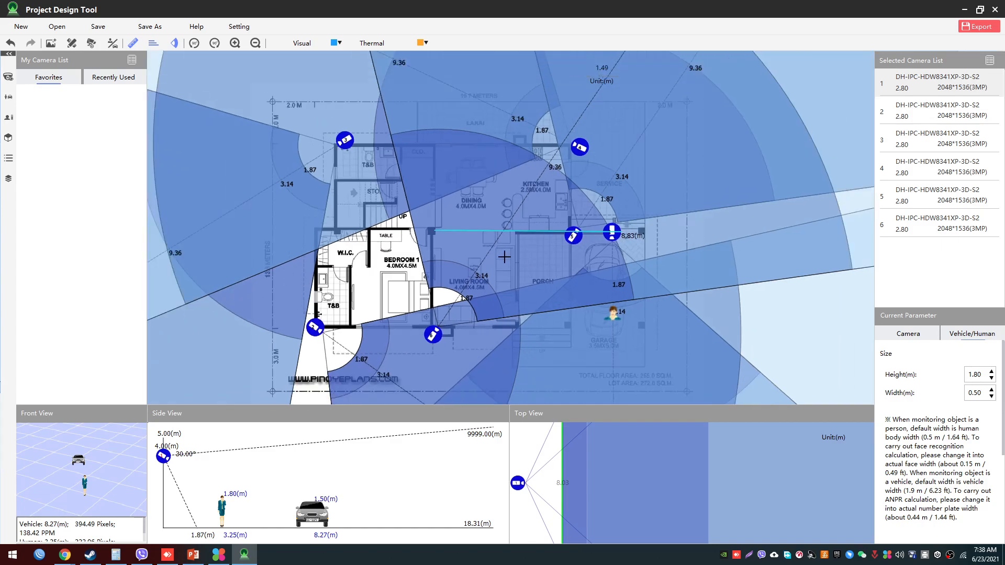
- Measure from the upper corner of bedroom 1 to camera 3, and along the outer wall of the upper T&B and storage room
click(434, 224)
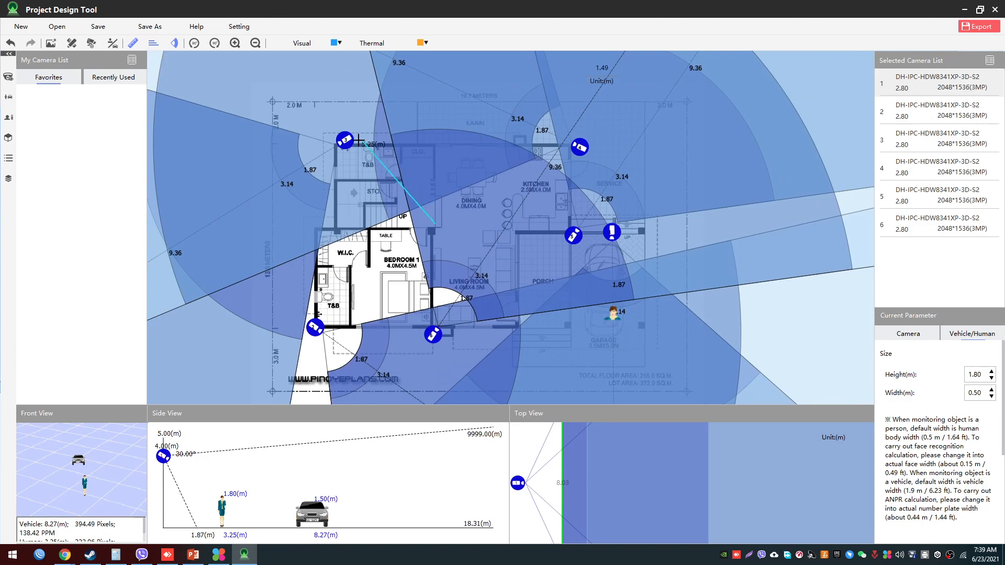
click(335, 156)
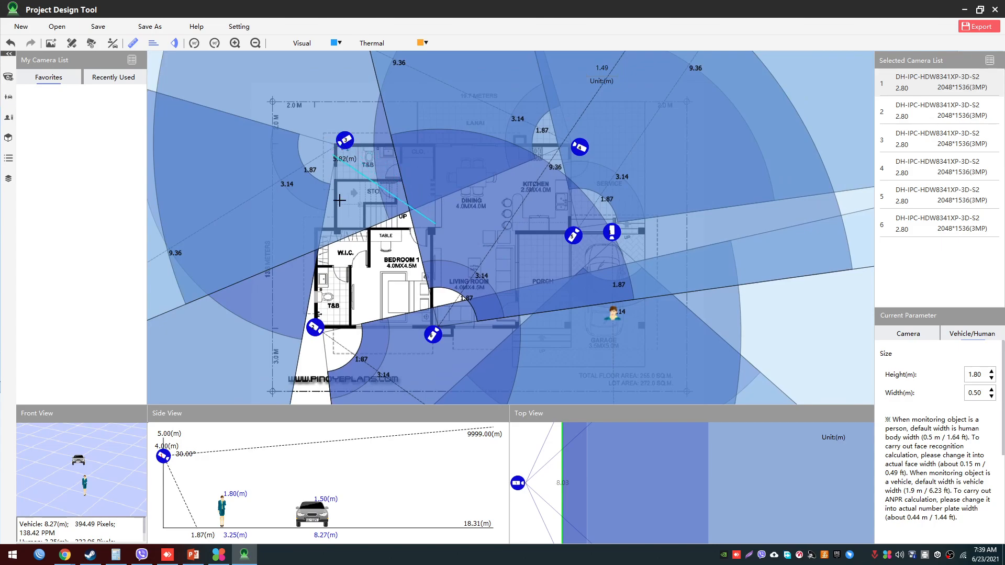
click(338, 229)
click(338, 125)
scroll(419, 168, down, 1)
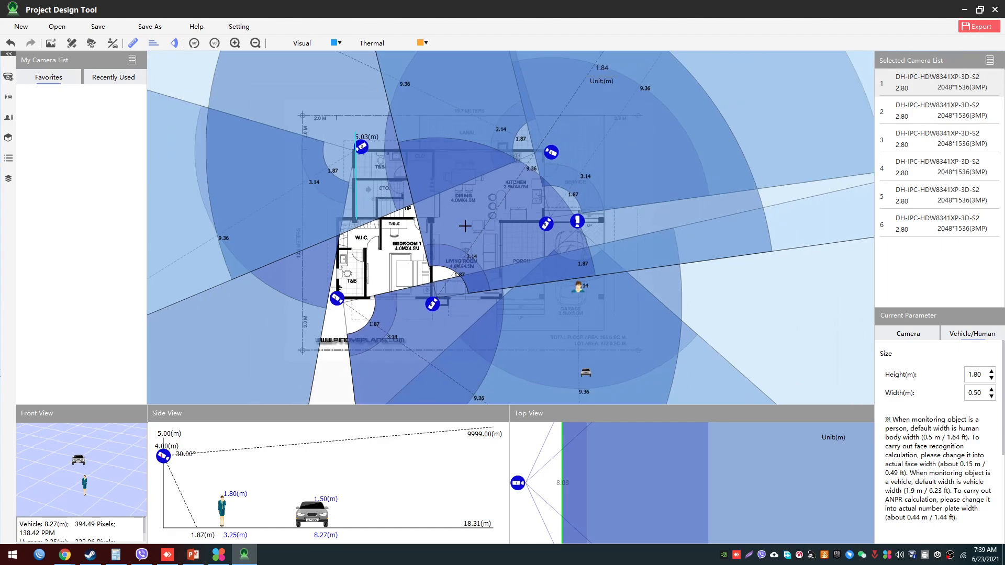
scroll(465, 226, up, 2)
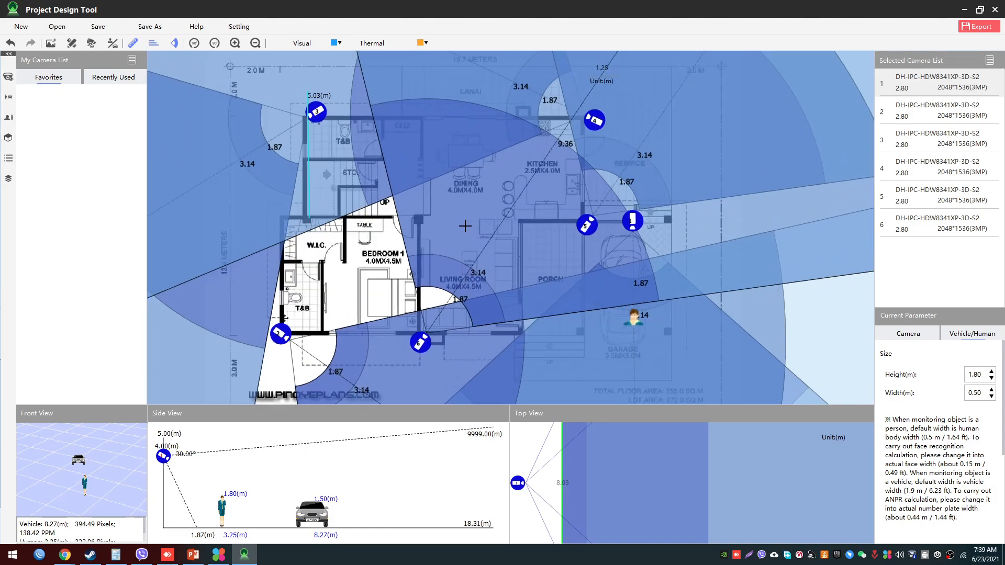
scroll(465, 226, down, 1)
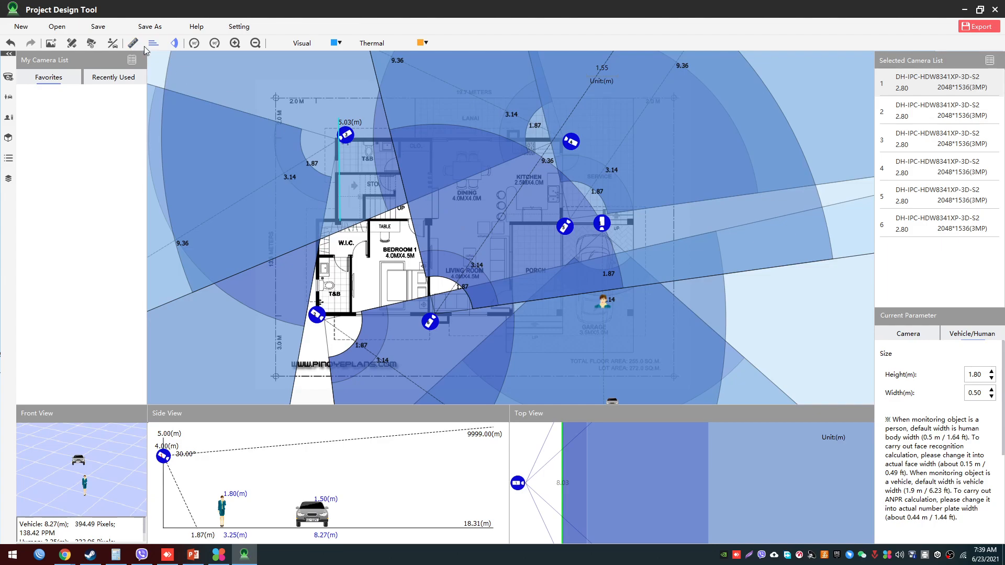
- Hide the coverage shading and the coverage lines of all cameras so only the plan, cameras and targets show
click(176, 45)
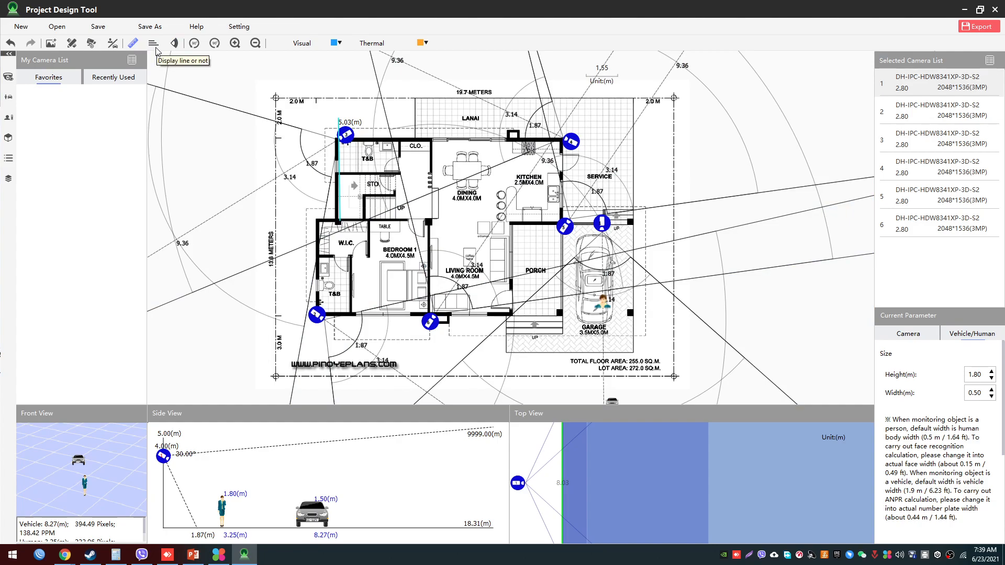
click(155, 49)
click(299, 195)
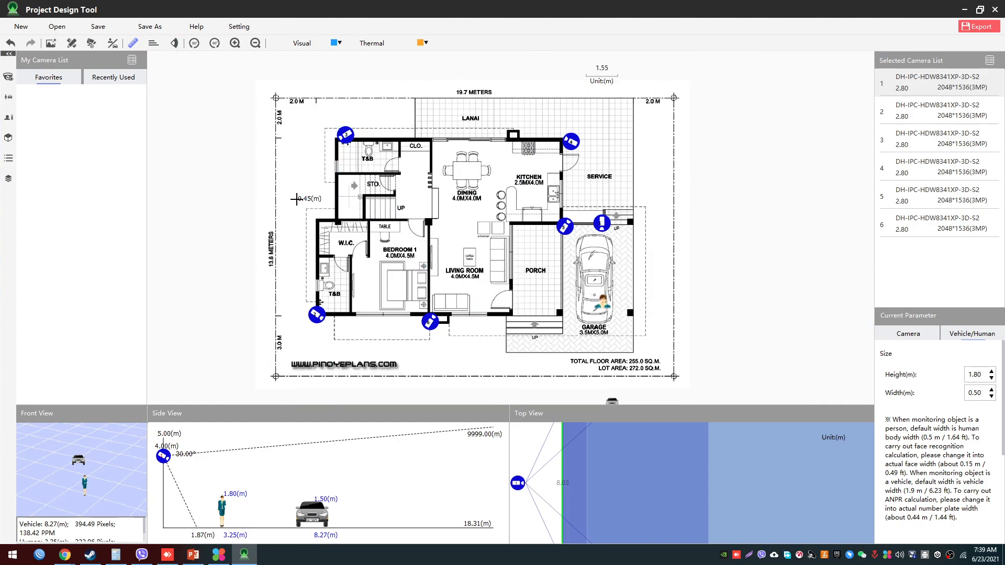
click(297, 199)
scroll(321, 232, up, 2)
scroll(321, 232, down, 3)
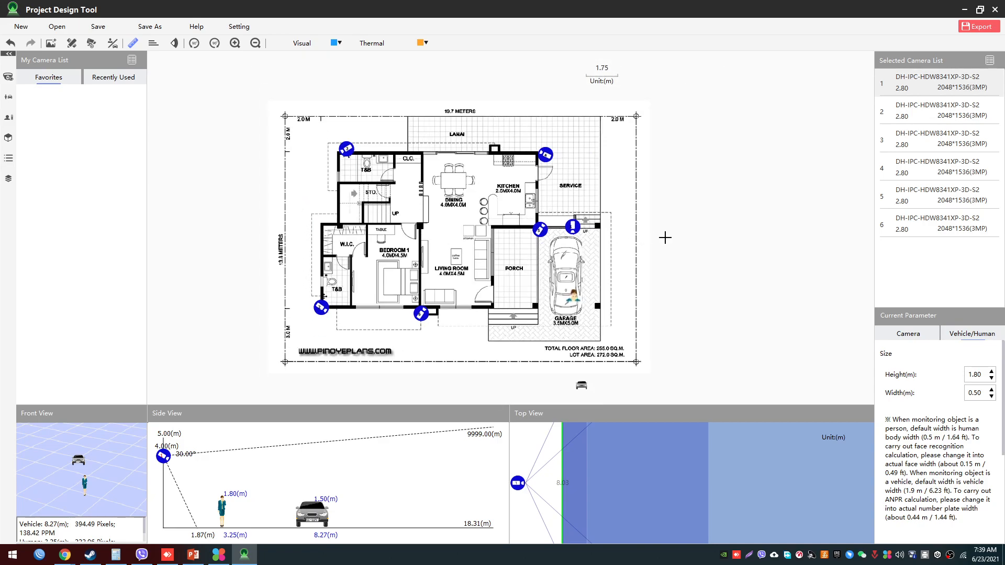
scroll(665, 238, up, 3)
scroll(665, 237, down, 1)
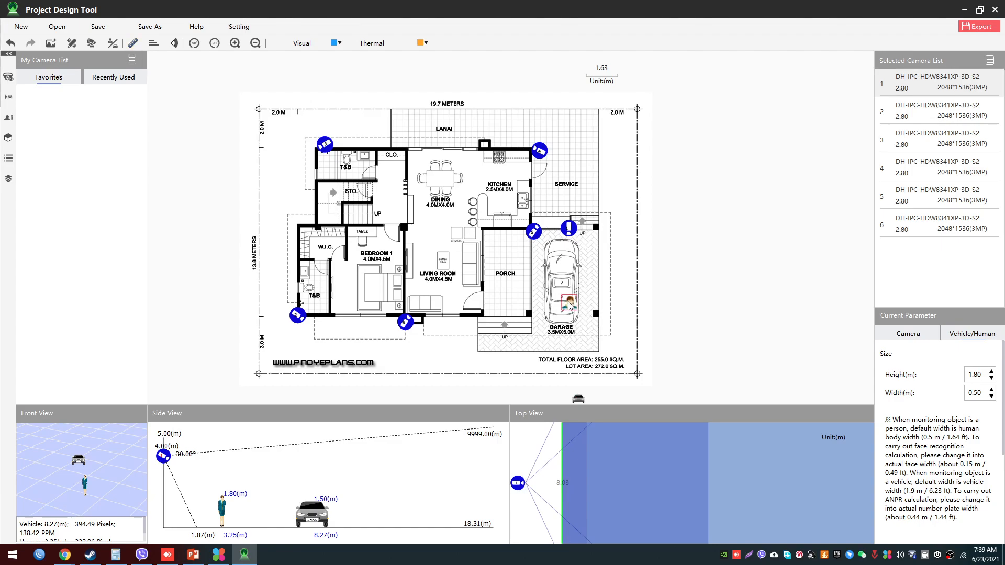
- Move the human target to about 4.25 m from camera 1, and switch the coverage shading on and off again
drag(569, 305, 574, 321)
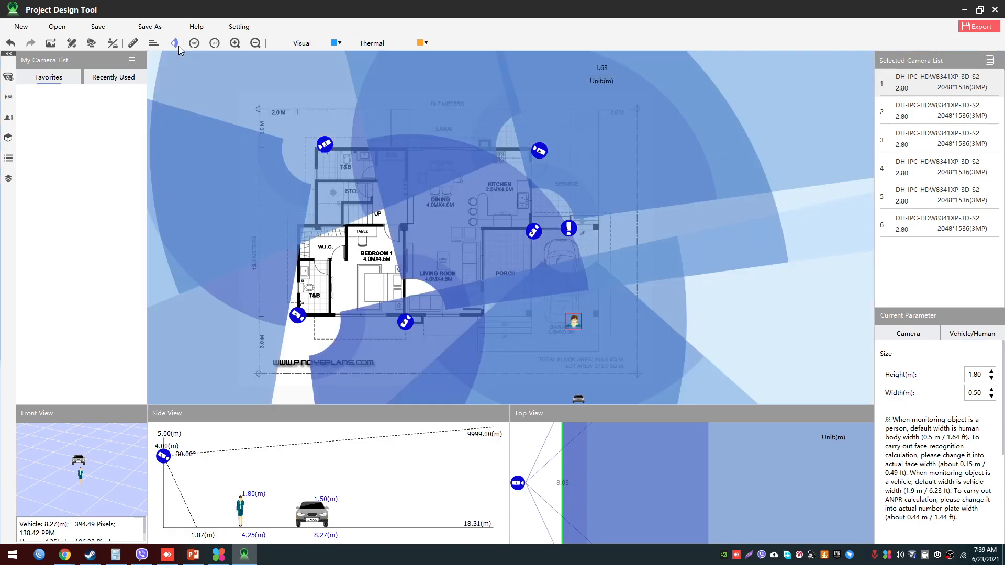
click(177, 45)
click(177, 45)
scroll(276, 246, up, 1)
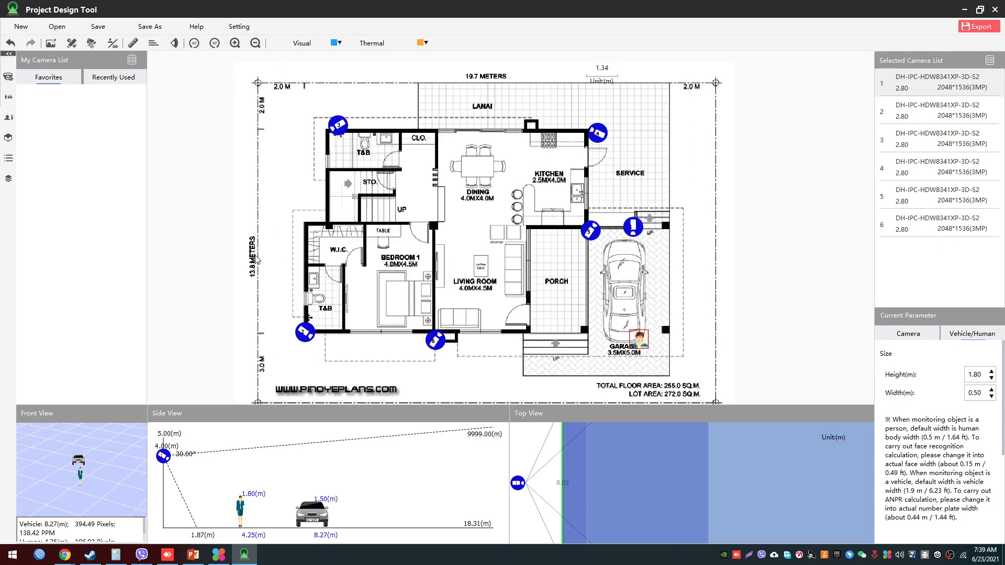
drag(258, 261, 249, 243)
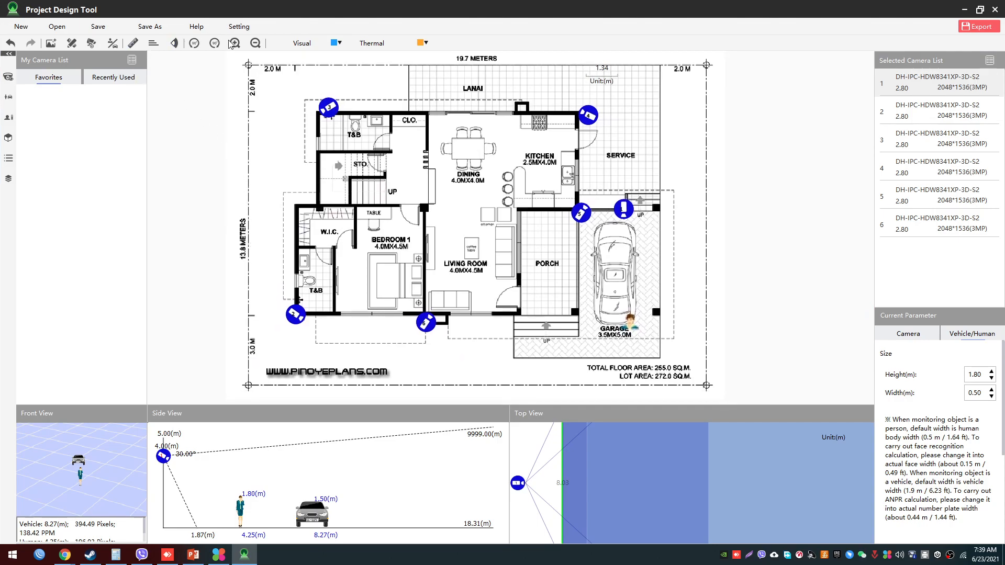
- Start exporting the project with the project name houseplan and the blueprint name cctv plan
click(972, 27)
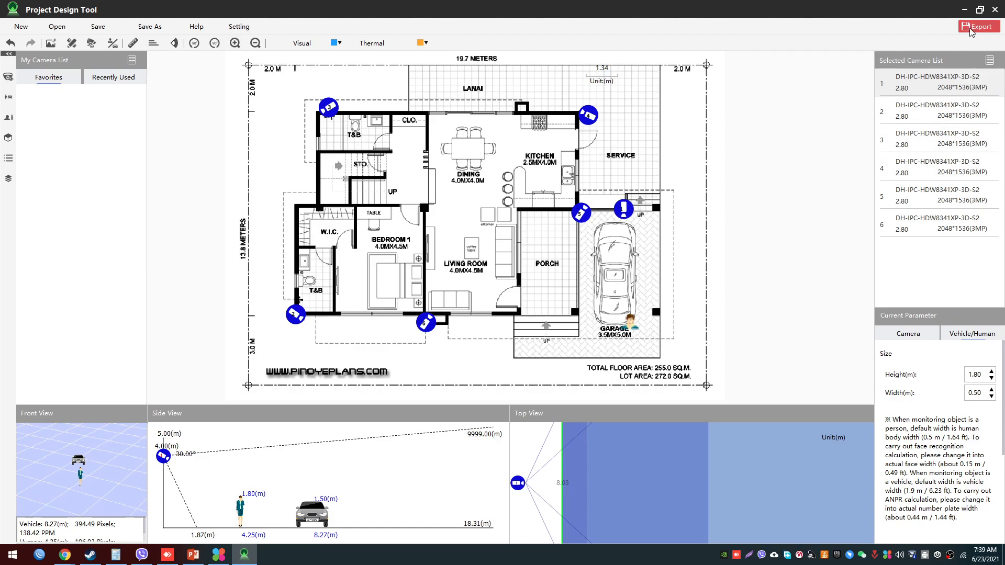
drag(482, 156, 342, 124)
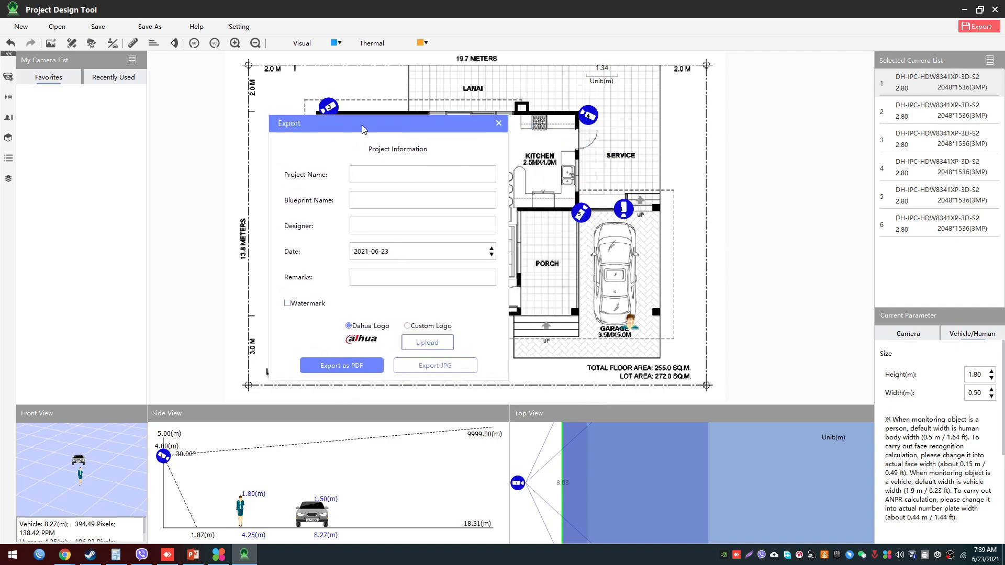
click(357, 168)
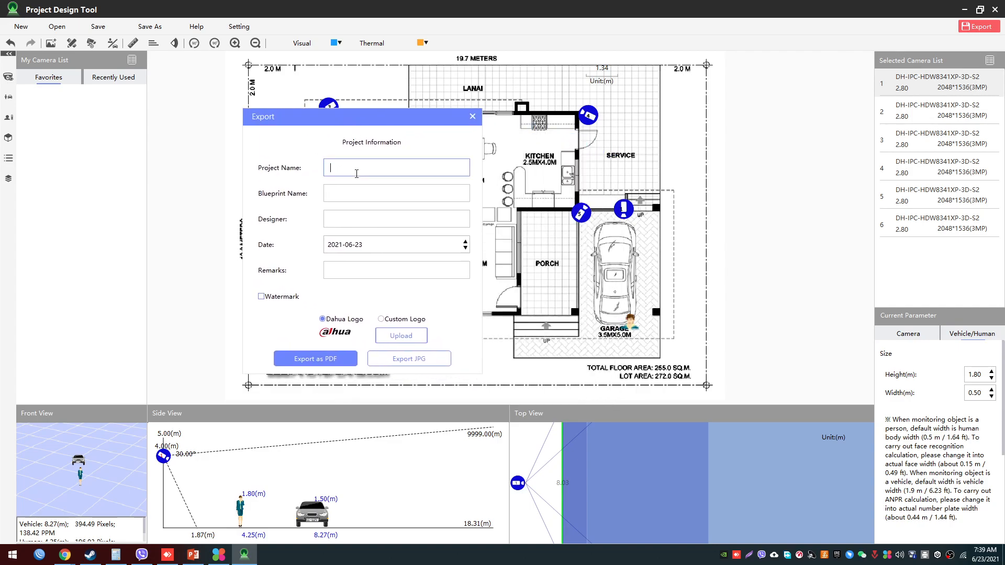
text(projectdesigntoo)
double_click(357, 173)
text(houseplan)
key(Tab)
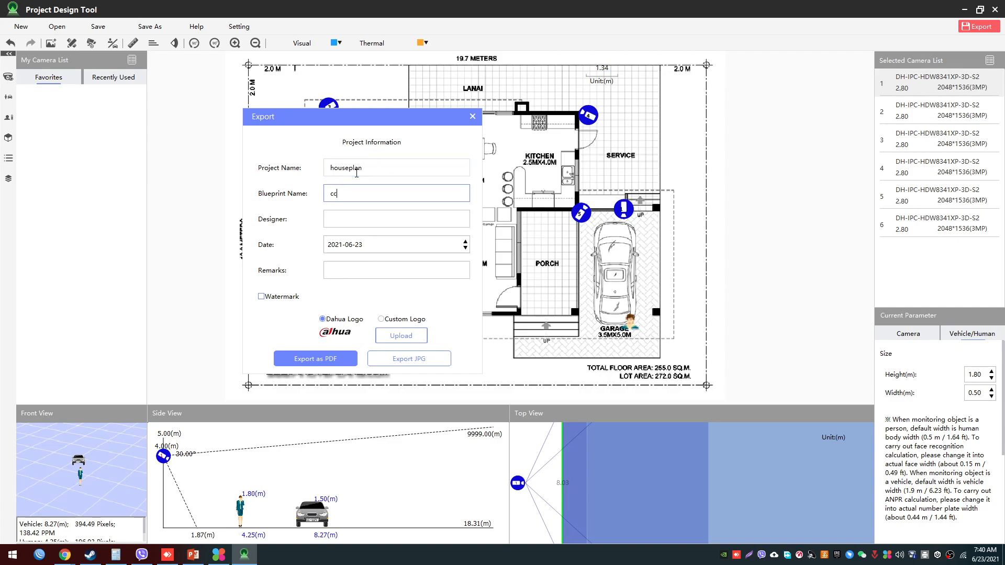
text(cctv plan)
key(Tab)
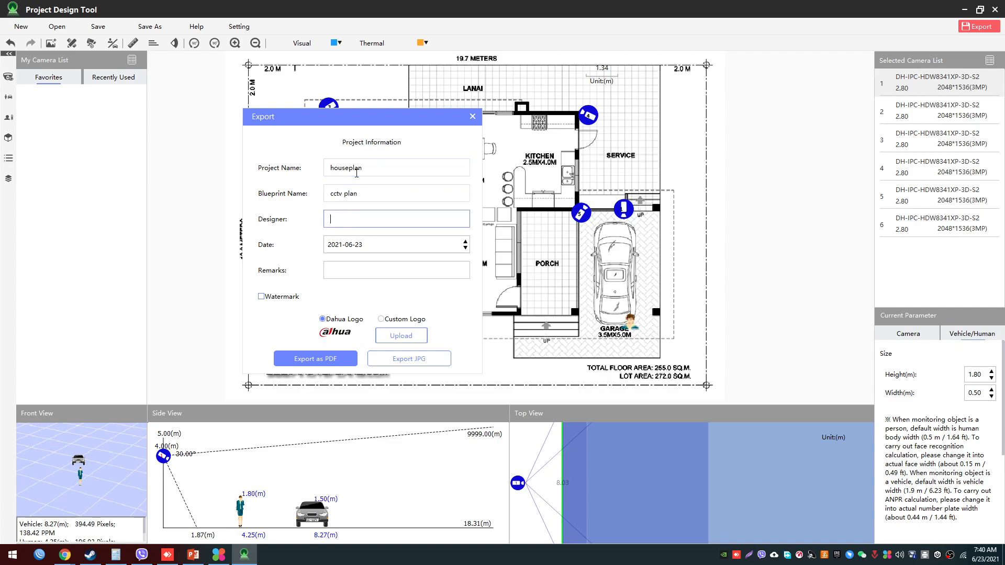
- Enter the designer's name in the export information, leaving remarks empty, the watermark off and the Dahua logo selected
text(mariano)
key(Tab)
key(Tab)
key(Tab)
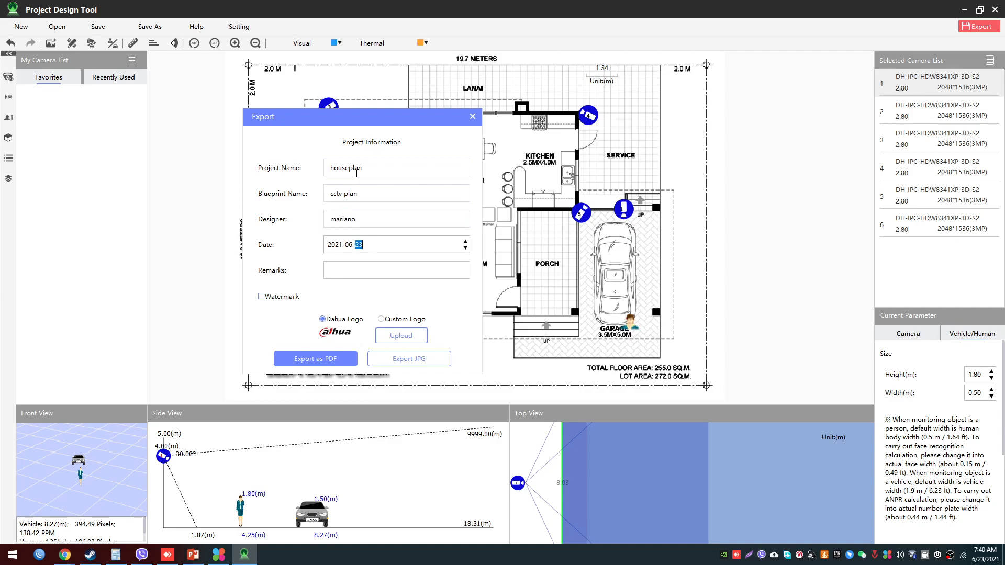
click(404, 279)
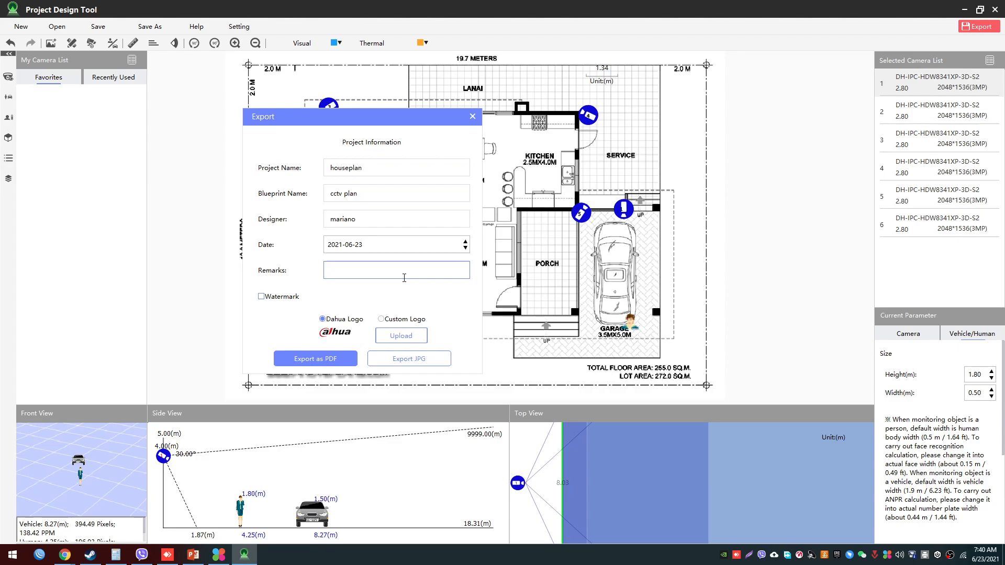
click(275, 298)
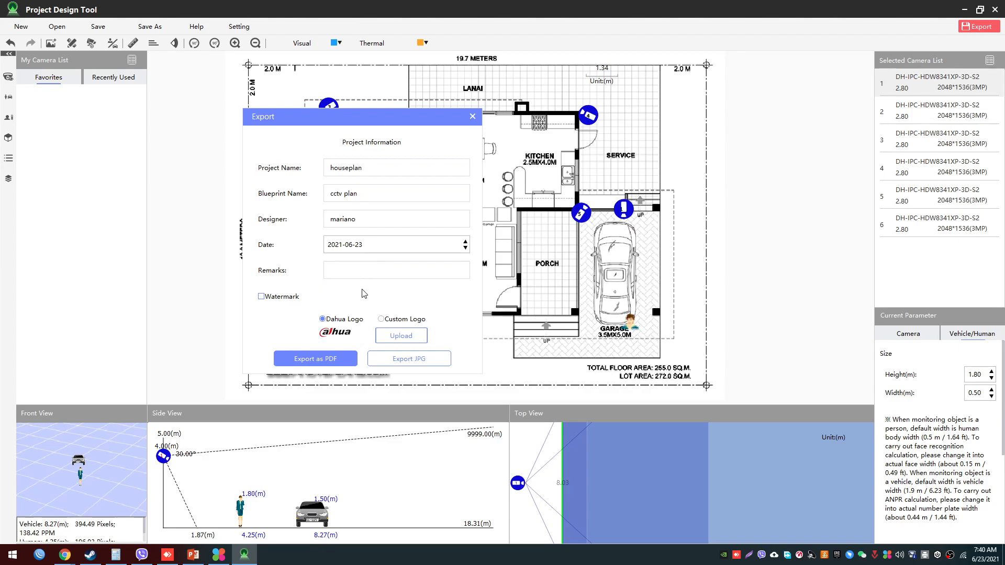
click(387, 319)
click(335, 321)
drag(404, 122, 411, 122)
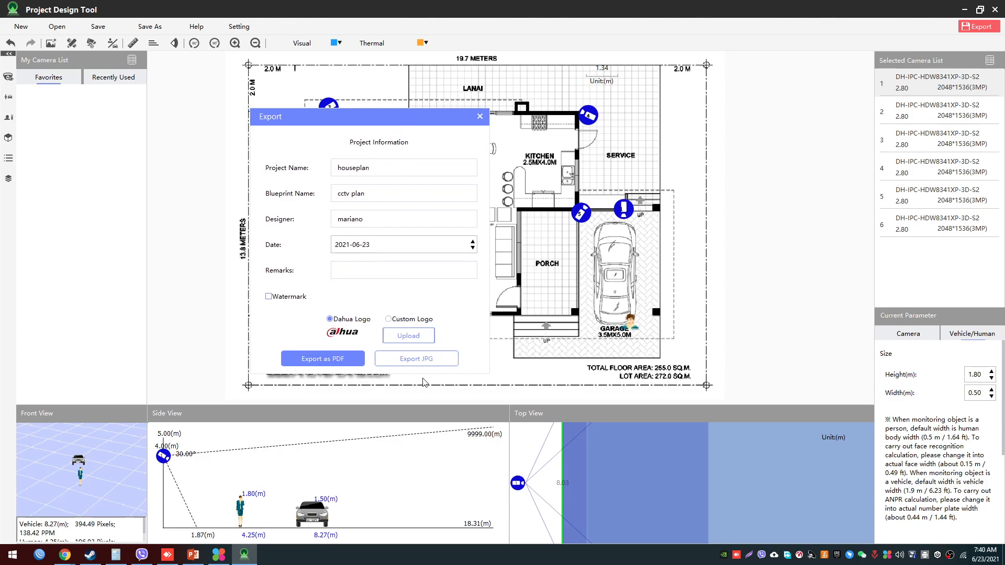
- Export the plan as a JPG file named testproject to the Desktop
click(416, 358)
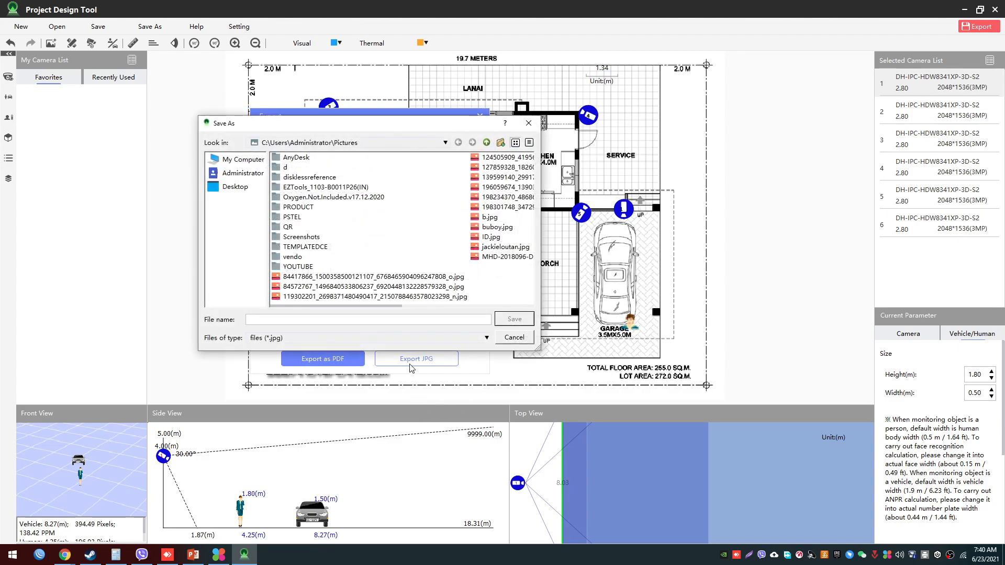
click(241, 187)
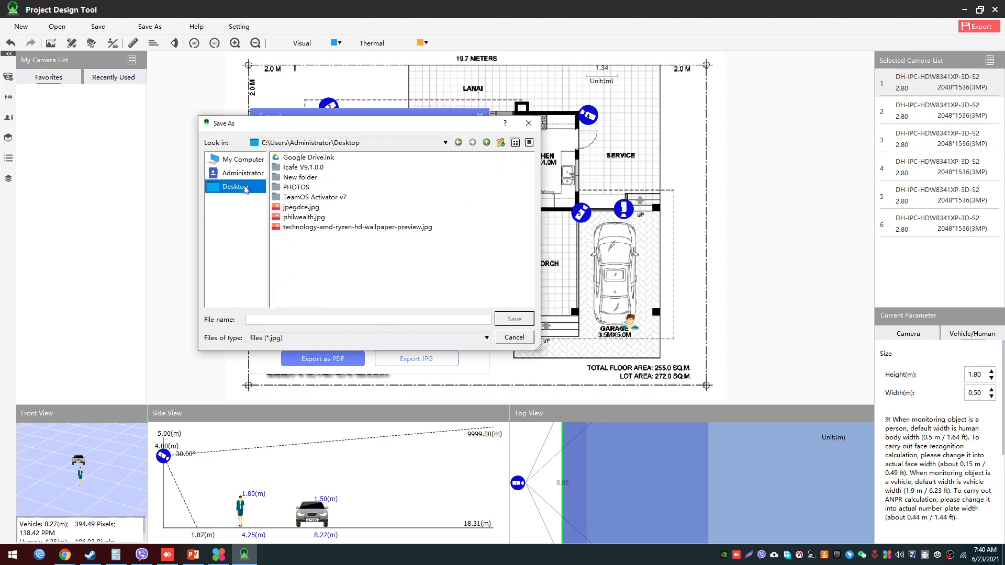
click(411, 319)
text(tes)
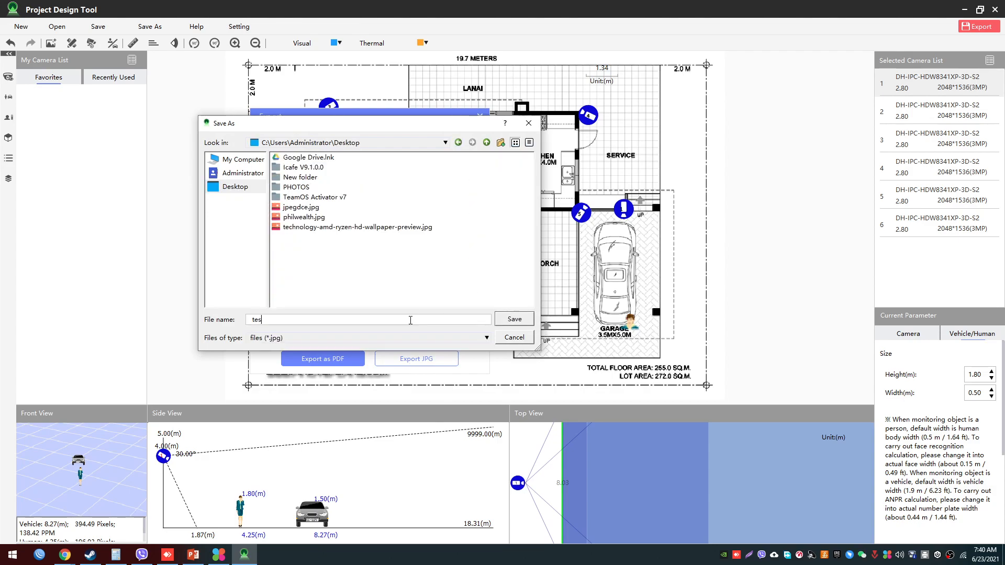
text(tproject)
click(518, 321)
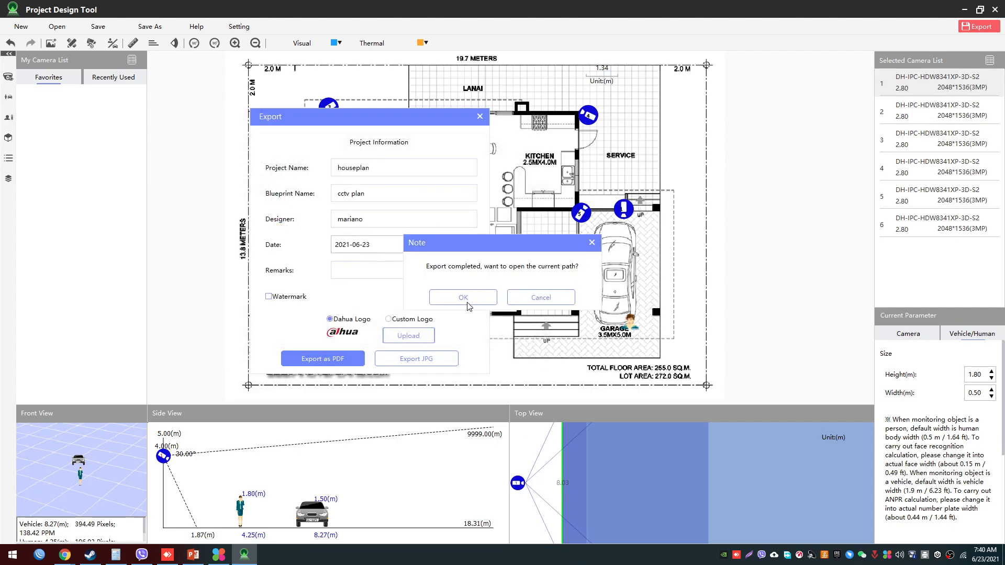
- Open the export folder, examine the exported testproject image up close, and close the image viewer
click(467, 302)
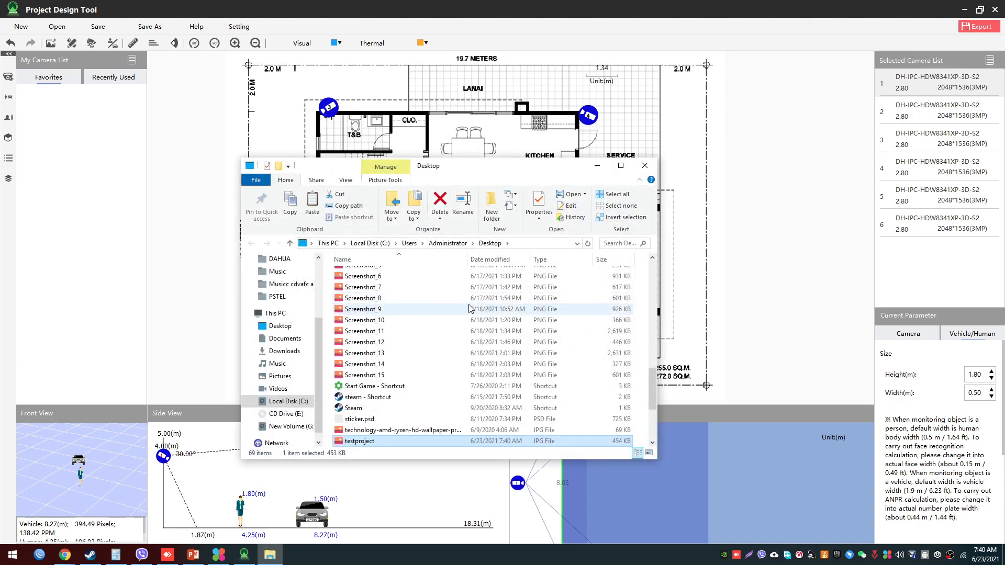
double_click(373, 442)
scroll(477, 330, up, 10)
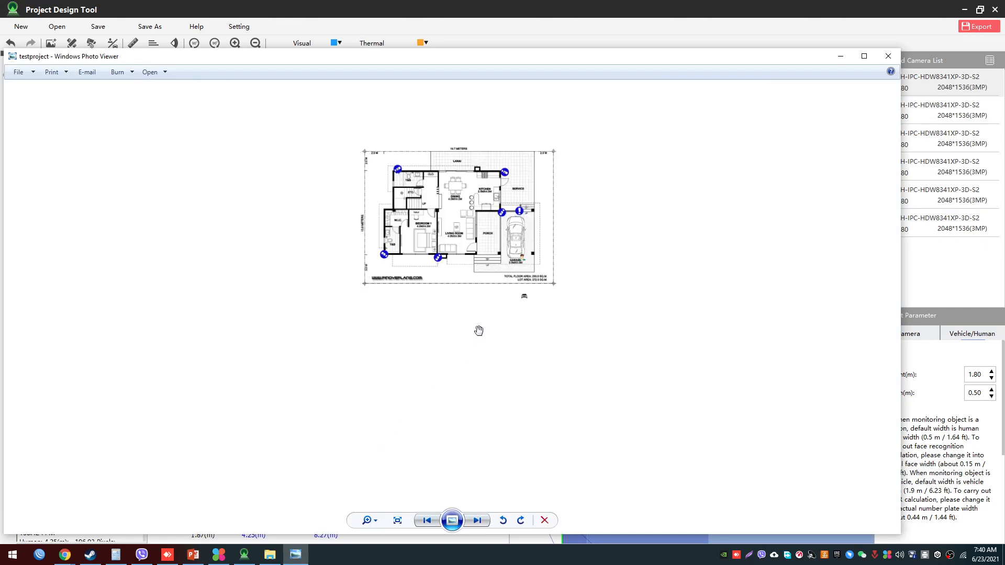
drag(486, 181, 482, 359)
scroll(523, 436, down, 1)
scroll(524, 435, up, 1)
scroll(526, 424, down, 1)
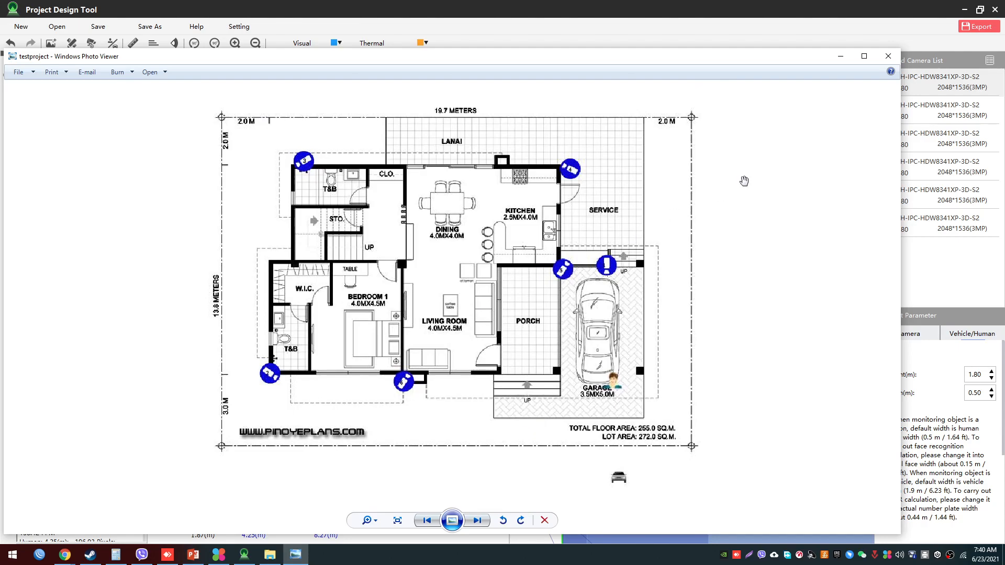
click(889, 57)
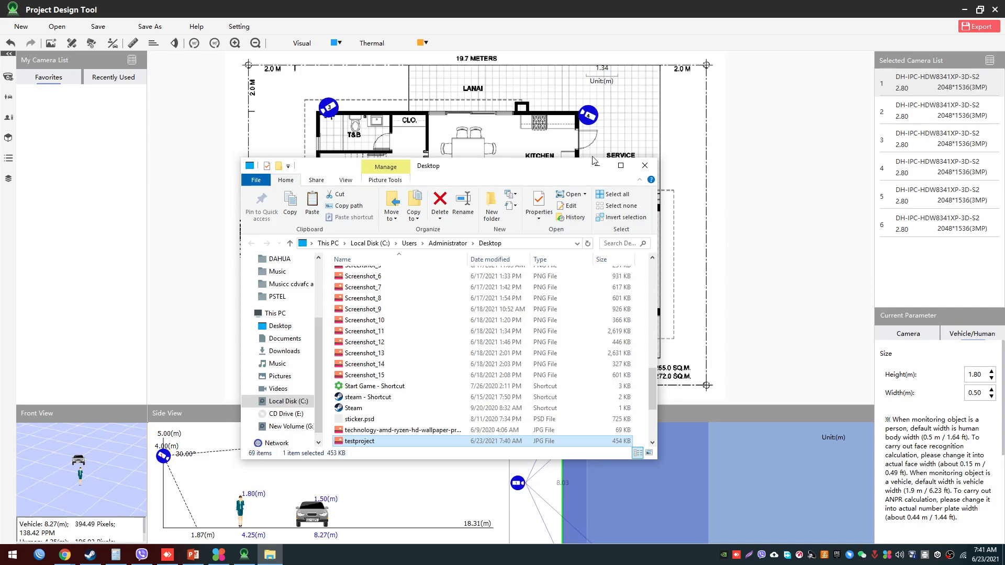
- Show the camera coverage ranges on the plan and export it to the Desktop as a JPG named testprojectwithrange
click(644, 165)
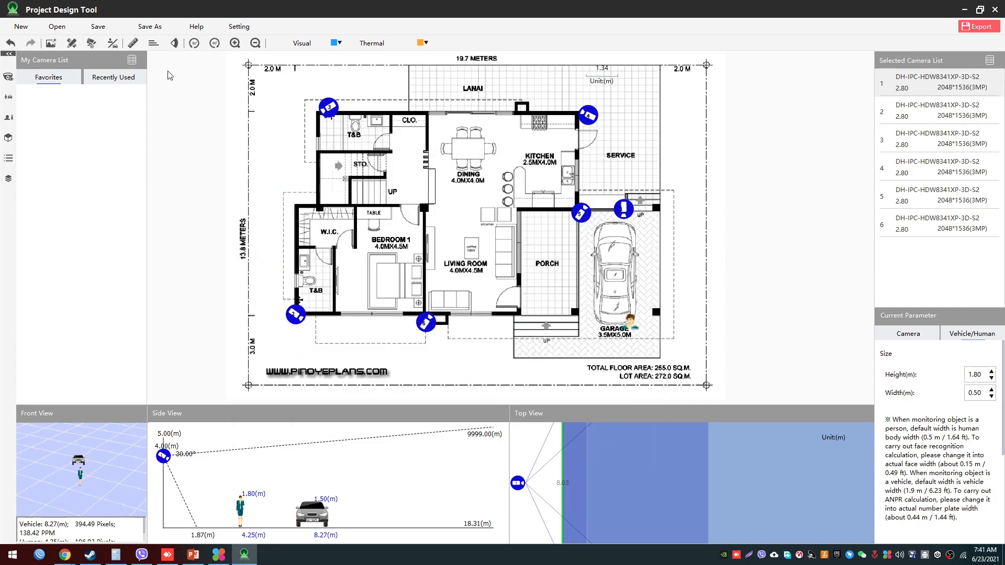
click(174, 44)
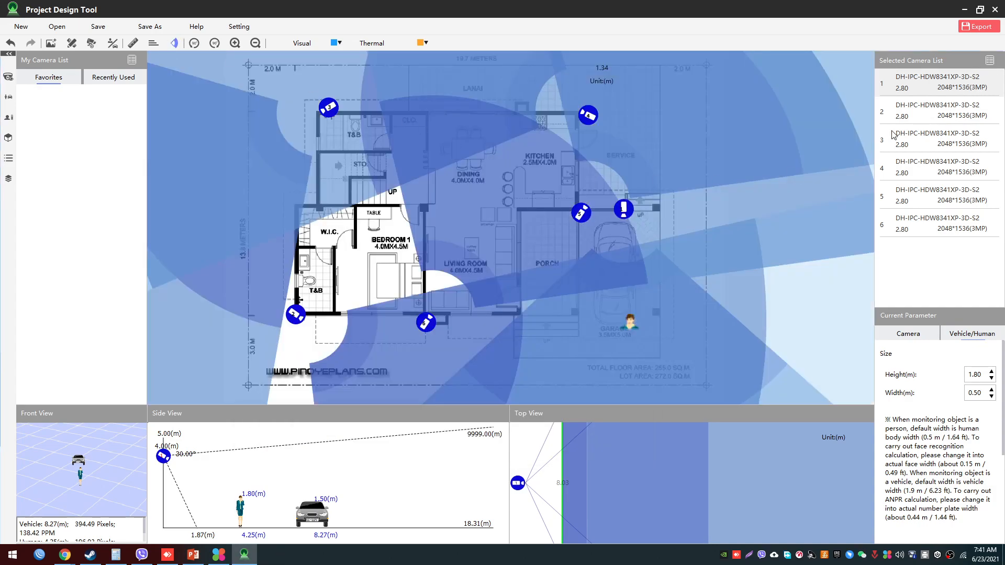
click(973, 29)
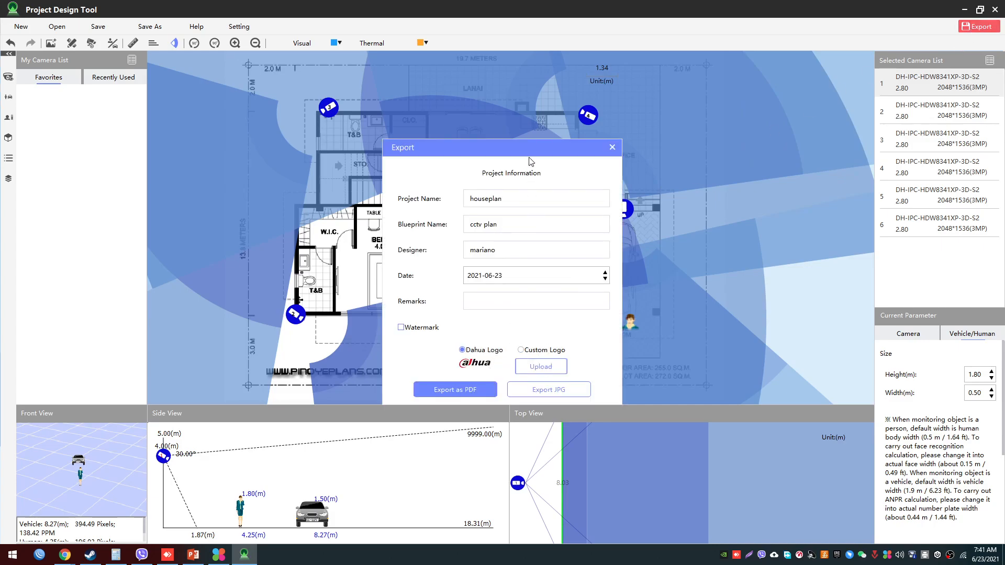
click(558, 392)
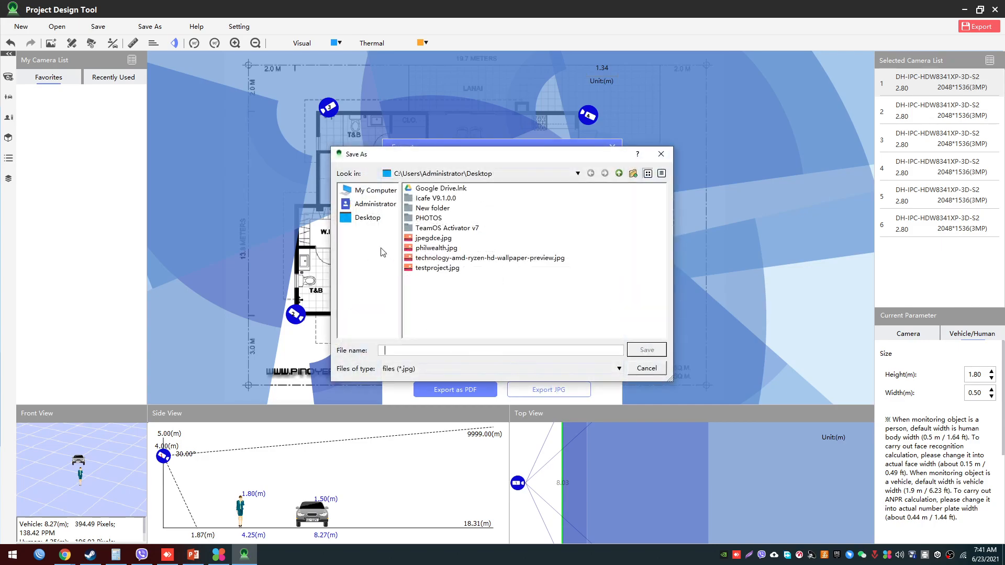
click(369, 218)
click(454, 354)
text(test)
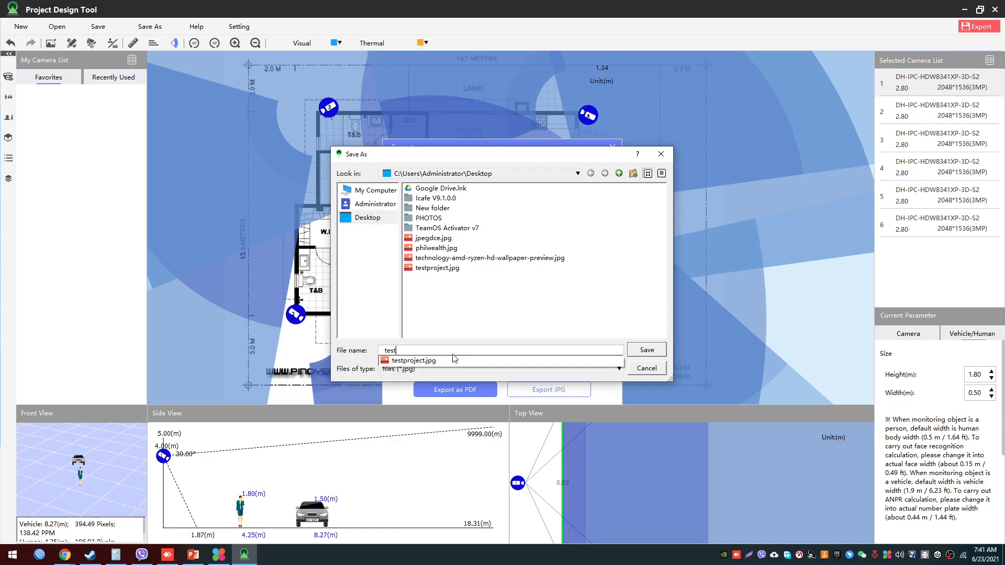
text(projectwith)
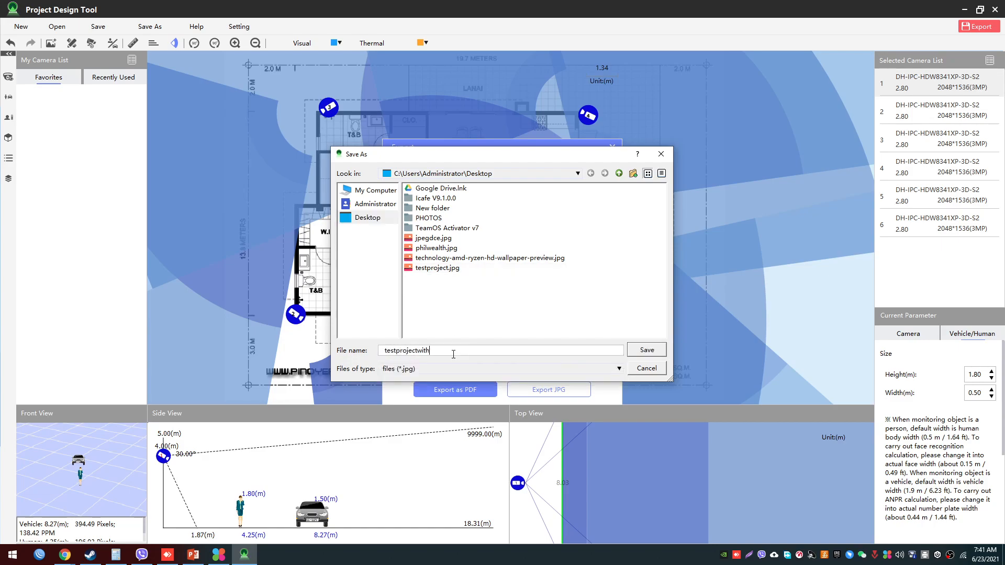
text(name)
key(Return)
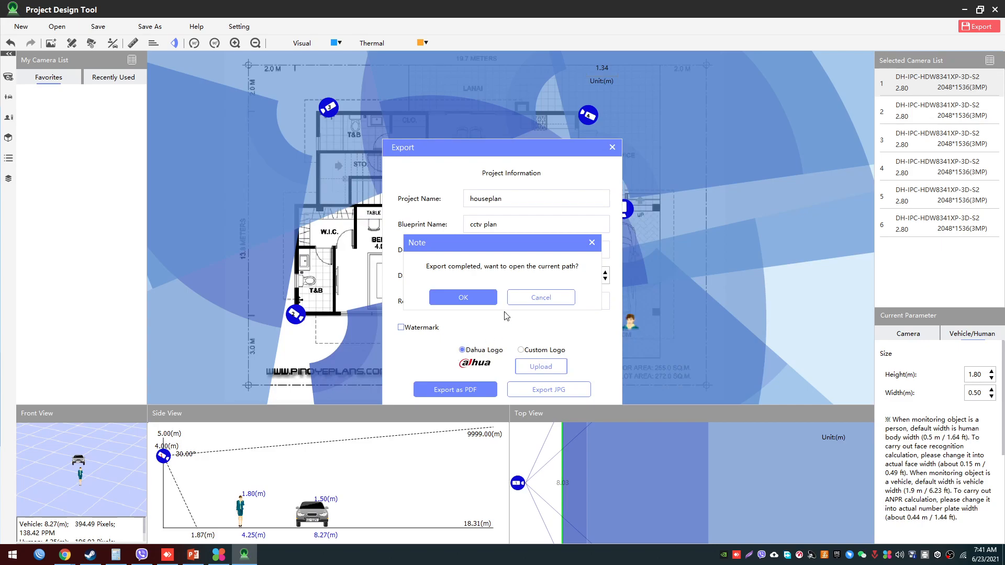
- Open the export folder, examine the testprojectwithrange image enlarged and zoomed in, and close the image viewer and folder
click(457, 301)
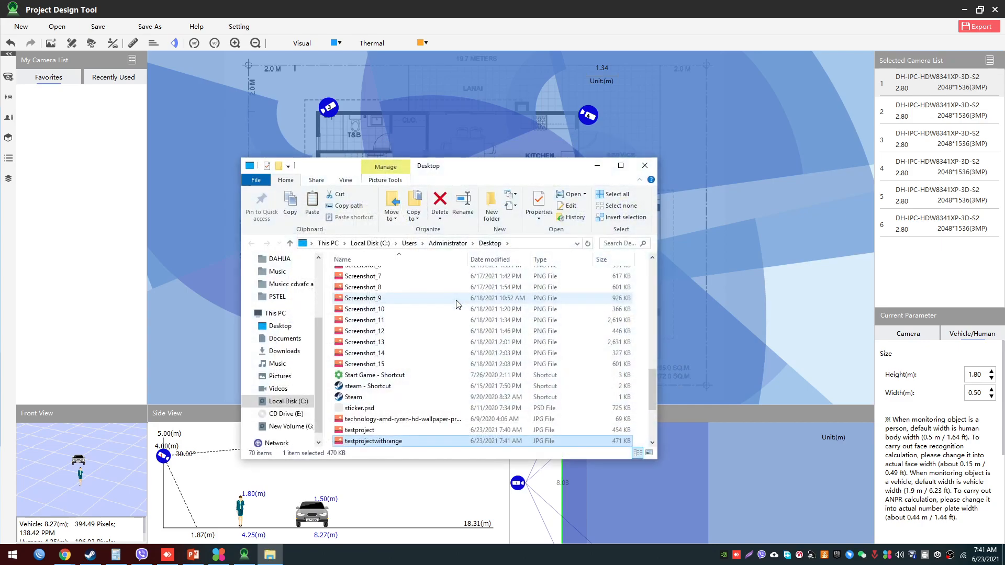
double_click(373, 441)
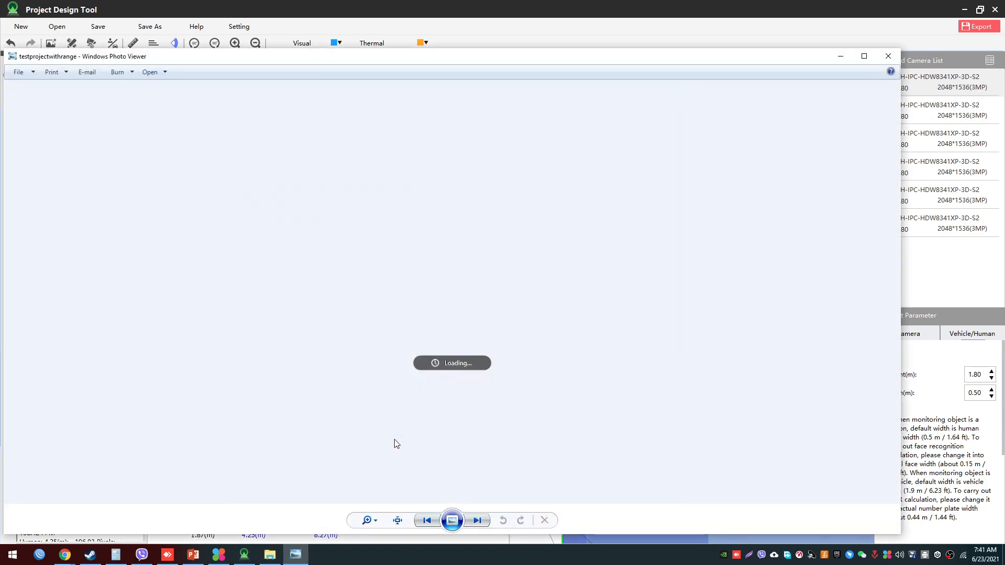
scroll(463, 359, up, 3)
drag(439, 373, 472, 471)
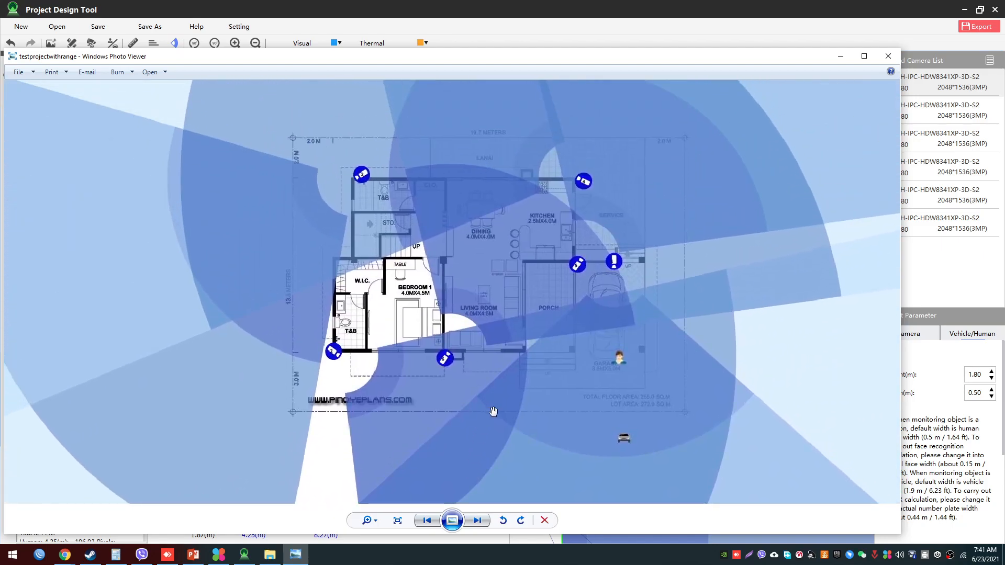
click(865, 57)
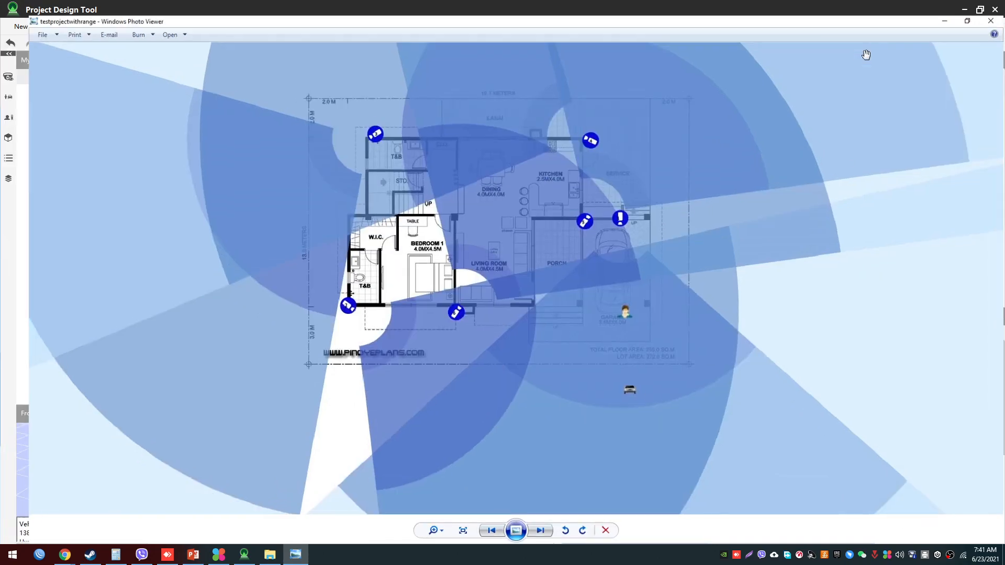
scroll(520, 278, up, 4)
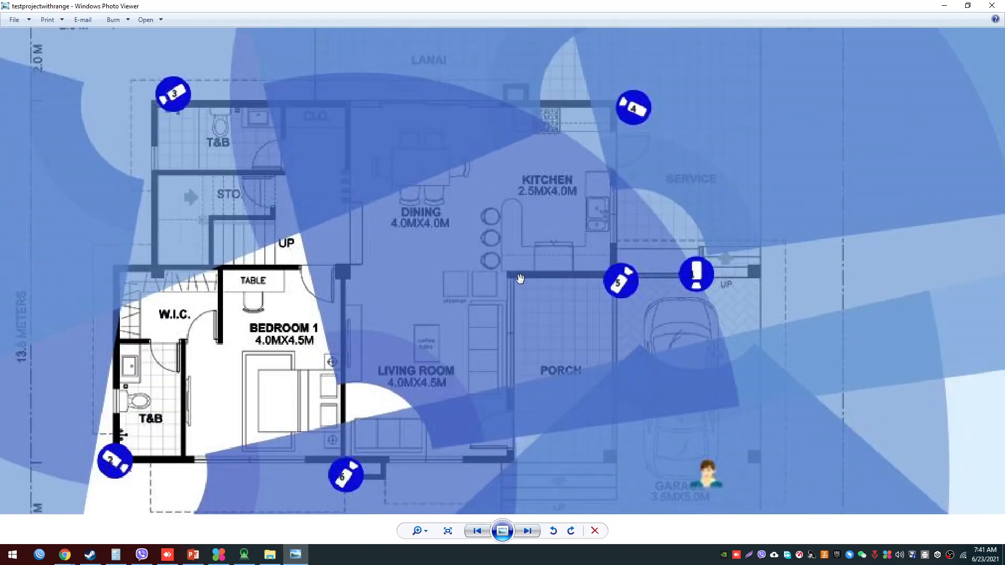
scroll(520, 279, down, 5)
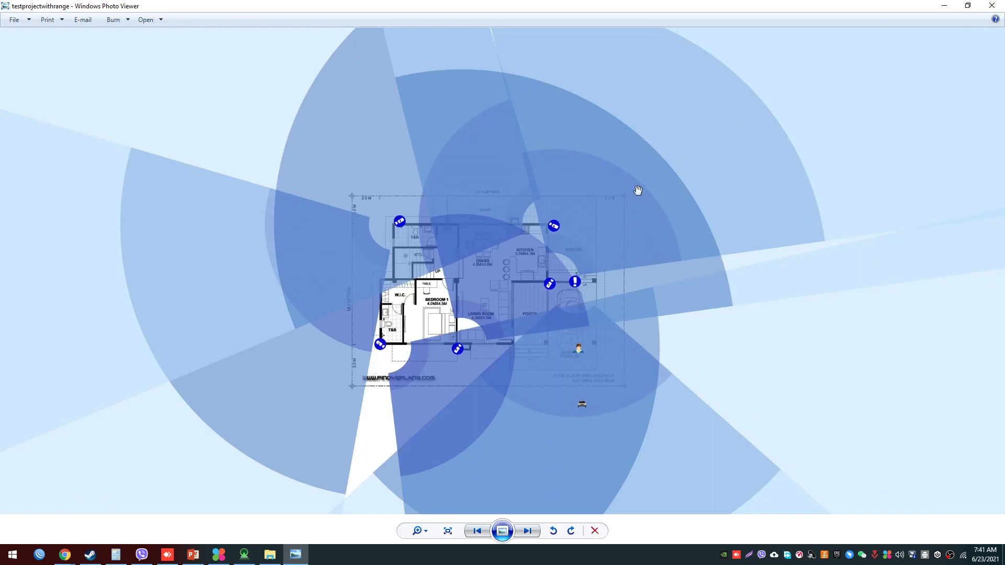
click(987, 10)
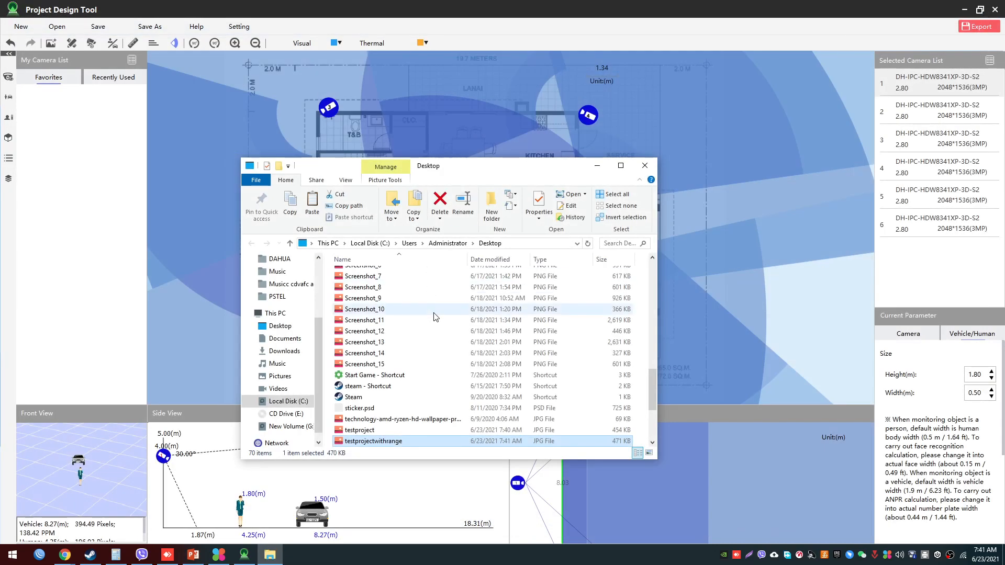
click(641, 167)
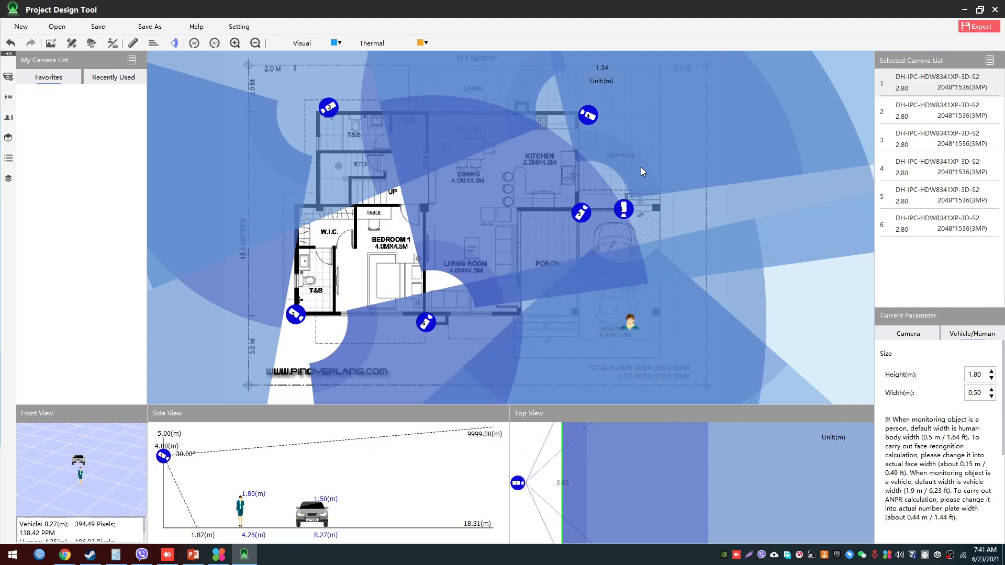
- Export the plan with the same project information as a PDF named houseplan to the Desktop
click(980, 27)
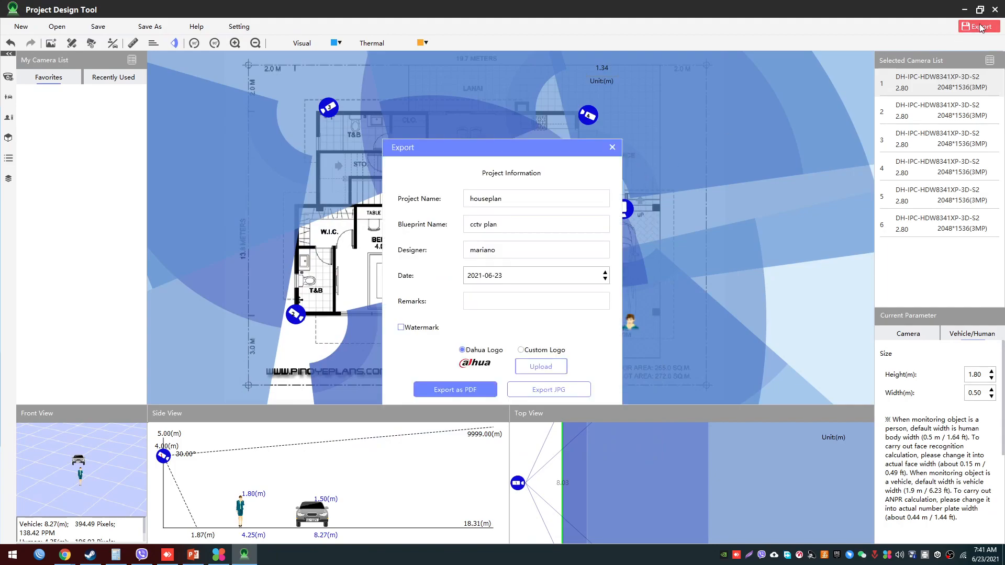
click(462, 392)
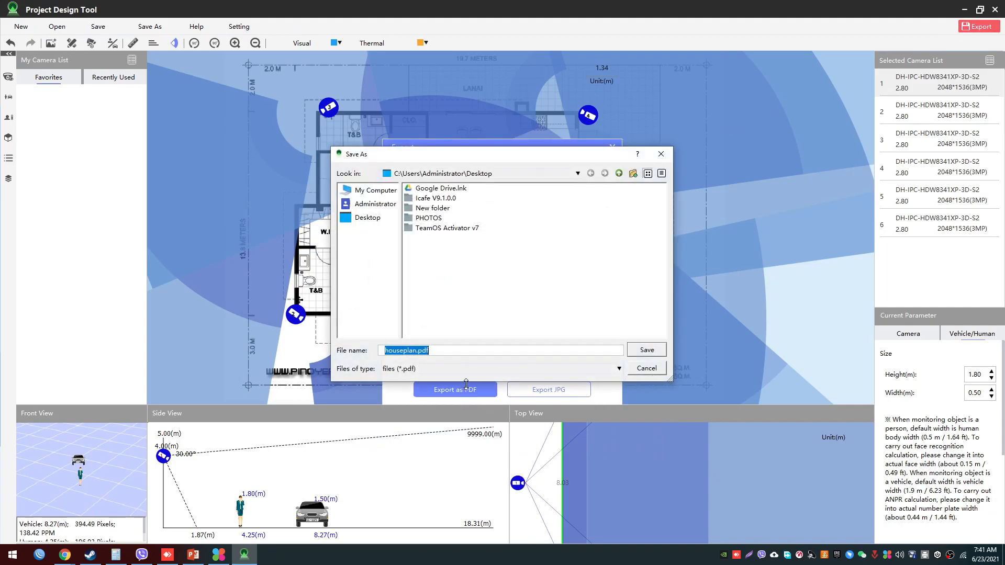
click(366, 219)
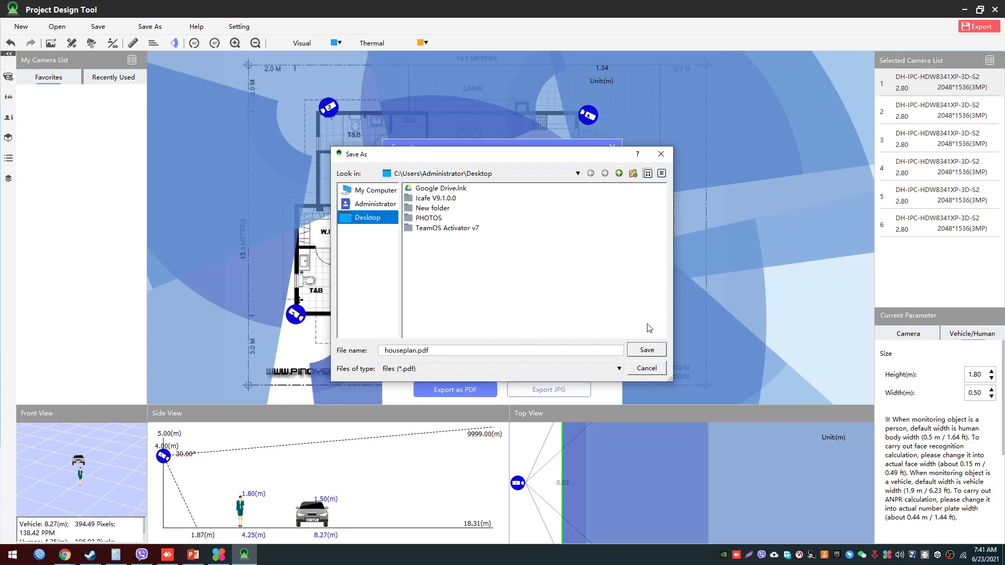
click(648, 350)
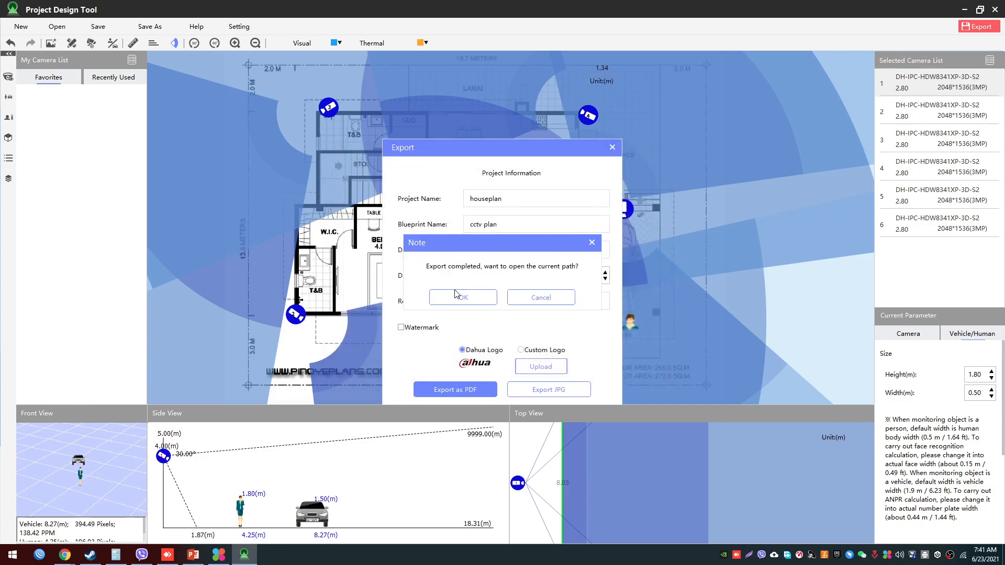
- Open the exported houseplan PDF from its folder and read the project information on the cover page
click(456, 295)
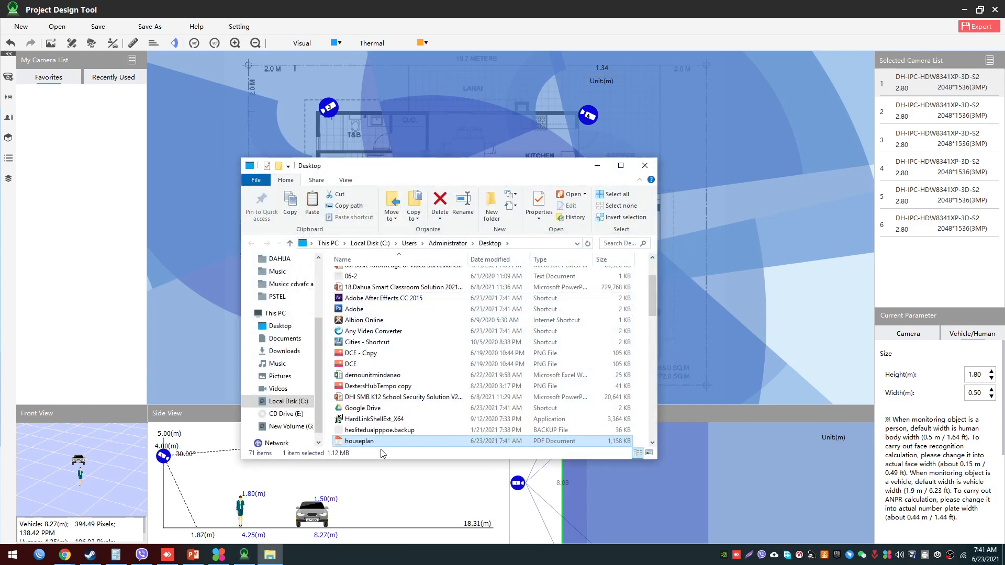
double_click(376, 442)
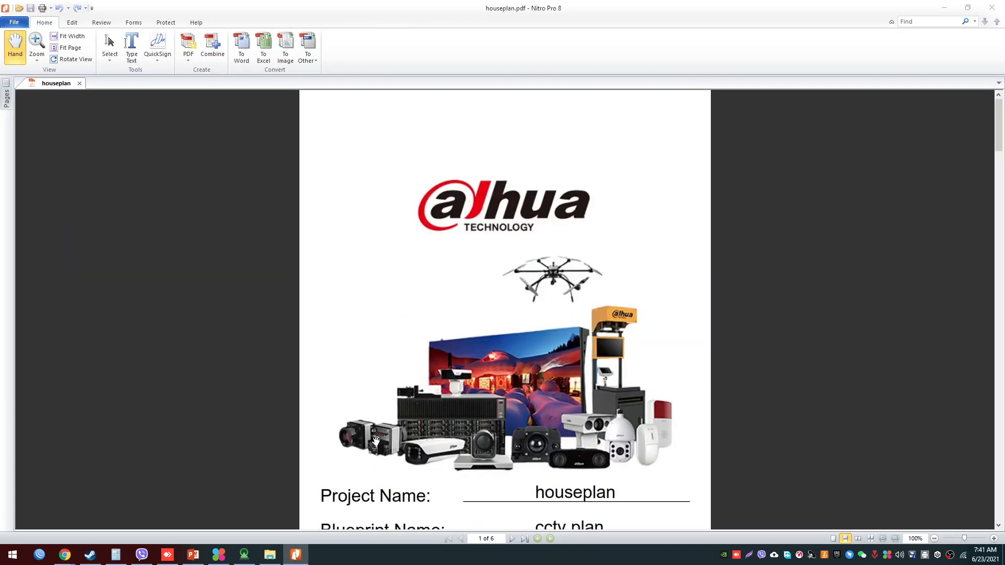
scroll(518, 349, down, 3)
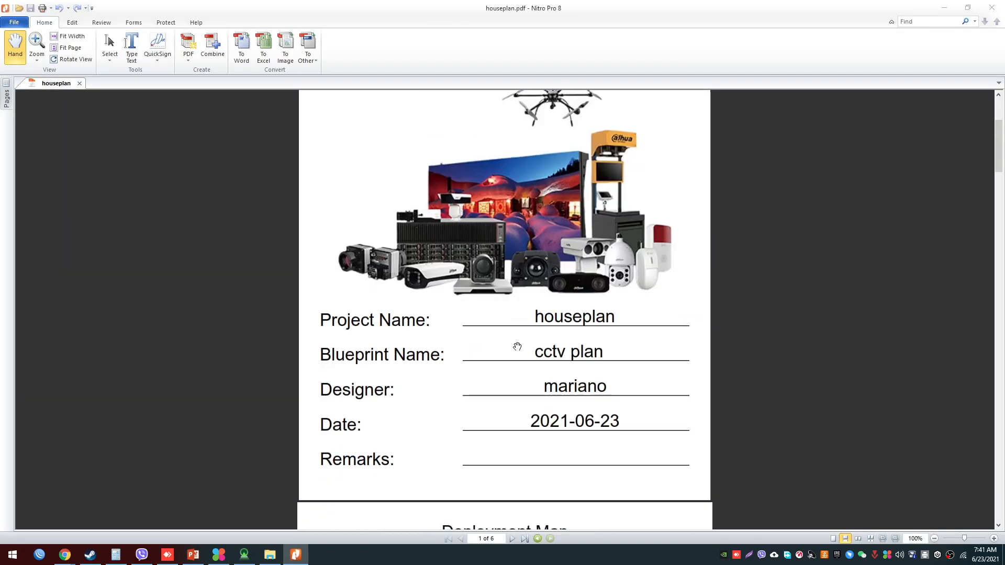
scroll(517, 349, up, 2)
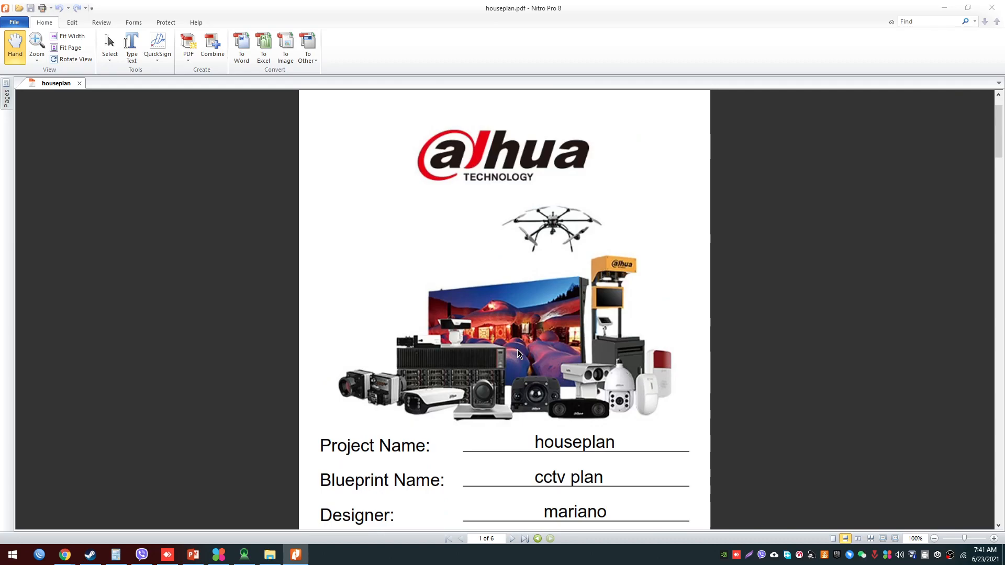
scroll(520, 333, up, 1)
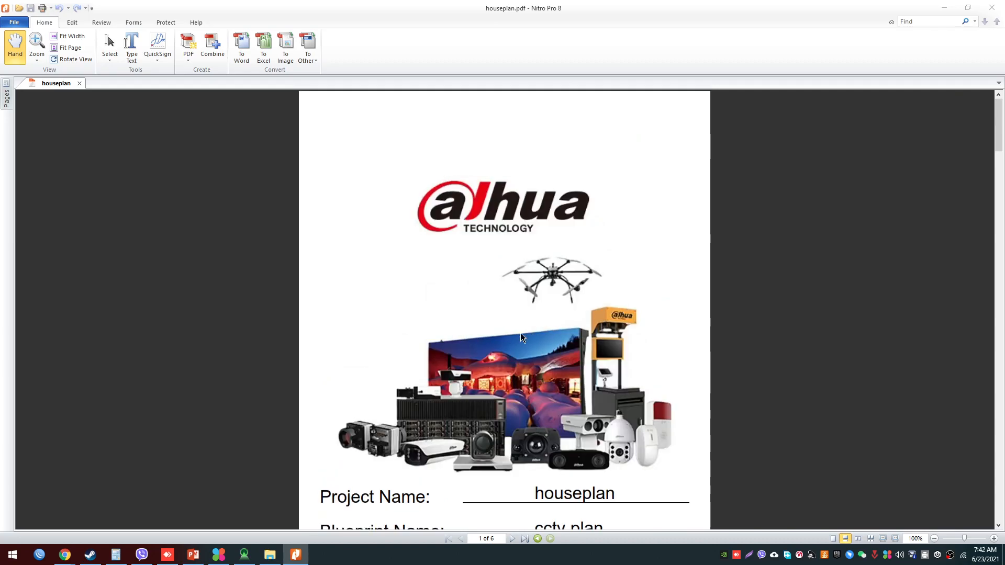
scroll(521, 333, down, 4)
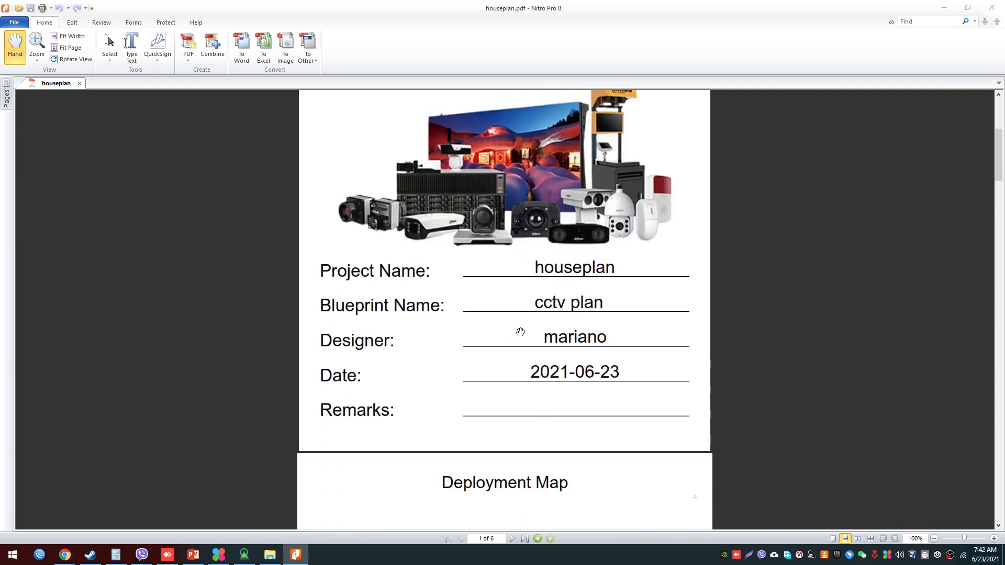
scroll(520, 332, down, 3)
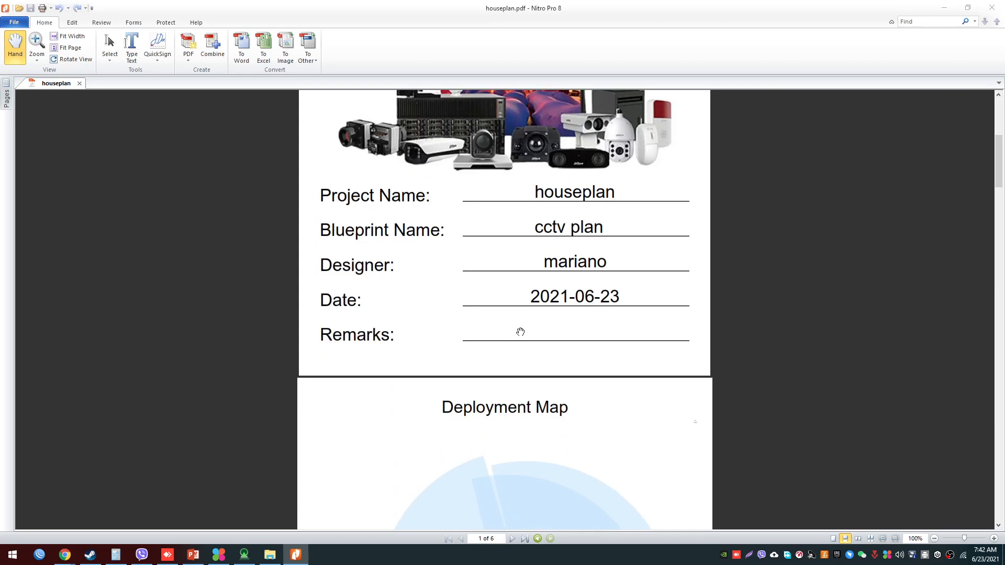
- Examine the Deployment Map page of the PDF and move on to the Camera List page
scroll(521, 332, down, 2)
scroll(520, 332, down, 4)
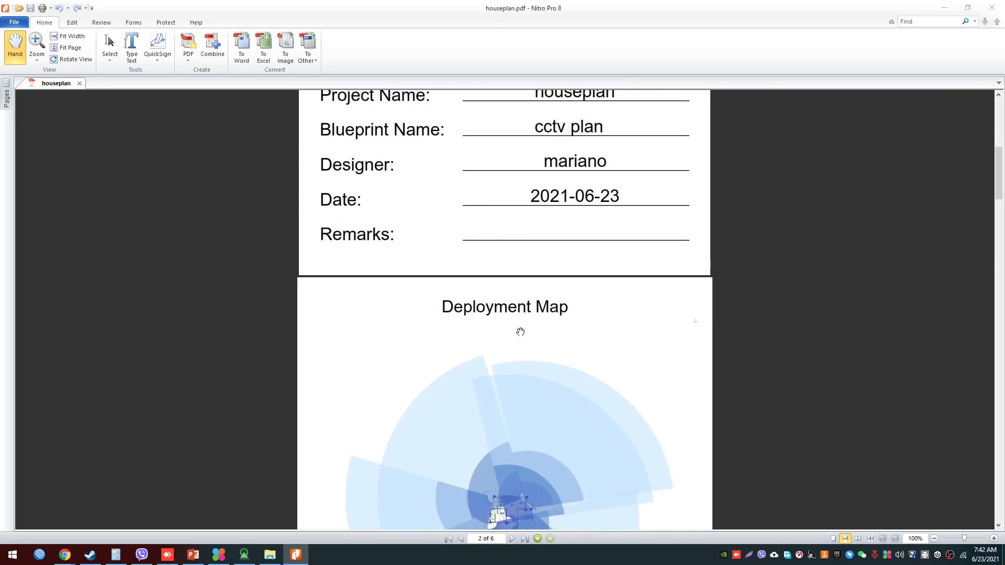
ctrl+scroll(569, 331, up, 5)
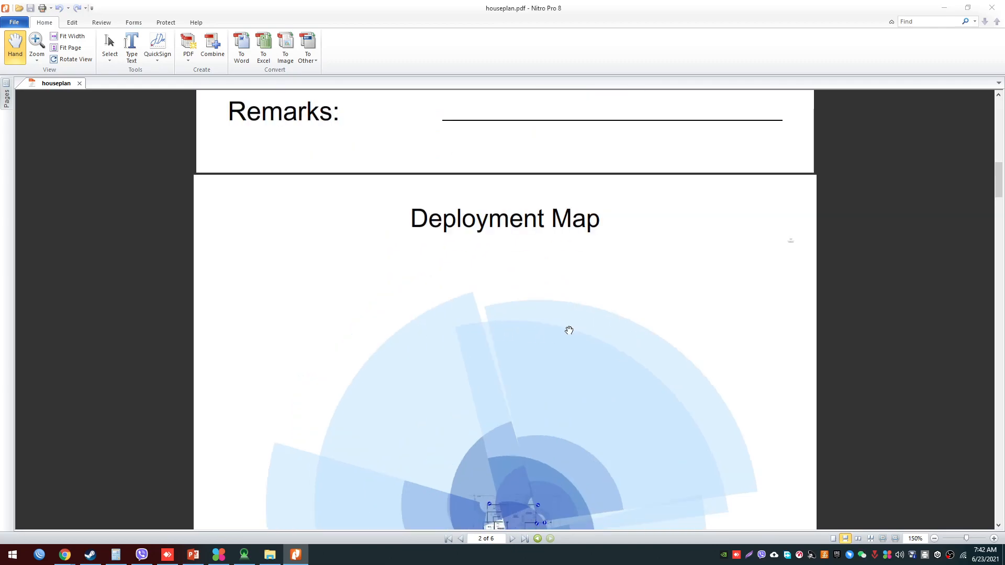
ctrl+scroll(570, 330, down, 5)
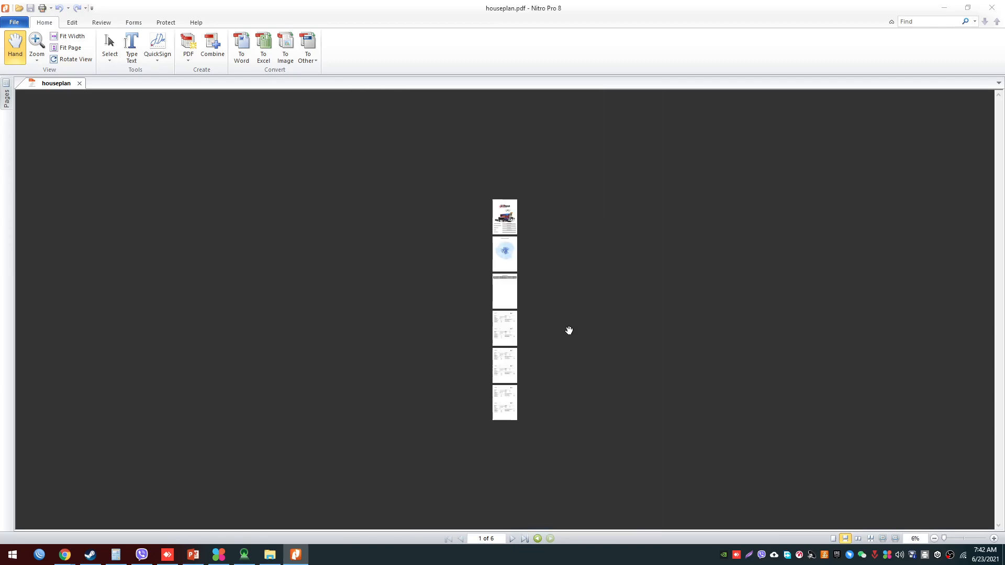
ctrl+scroll(569, 331, up, 3)
scroll(569, 330, up, 13)
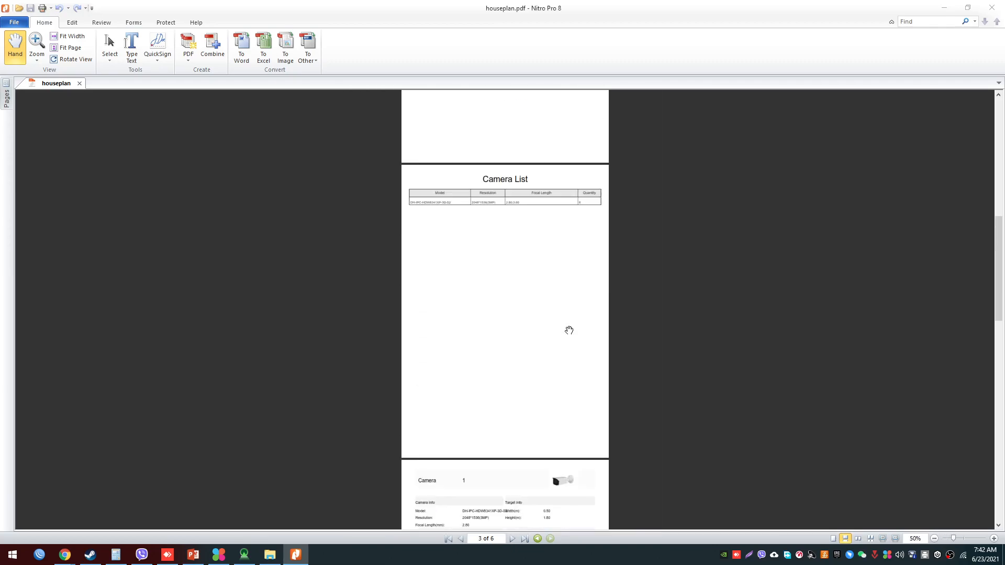
- Review the detail pages for cameras 1 to 6, and return to the Camera List table for a close look
scroll(569, 330, down, 20)
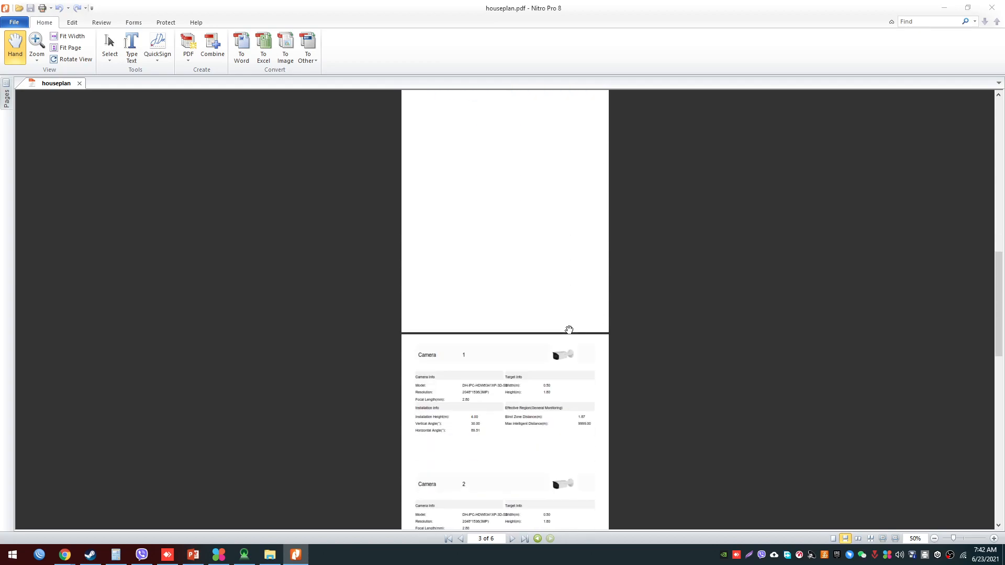
scroll(569, 330, down, 9)
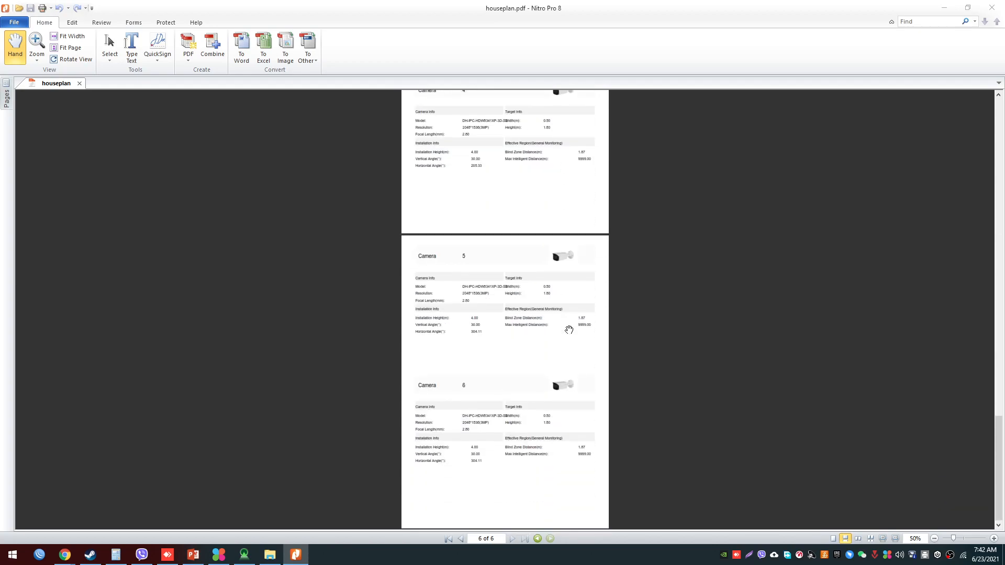
scroll(569, 331, up, 16)
scroll(569, 331, up, 10)
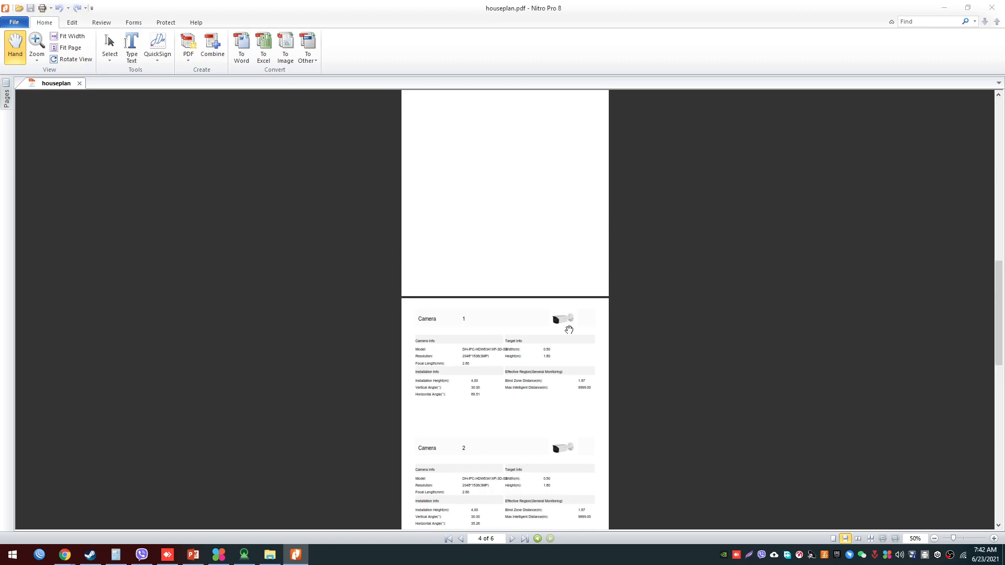
scroll(569, 331, up, 10)
ctrl+scroll(569, 330, up, 2)
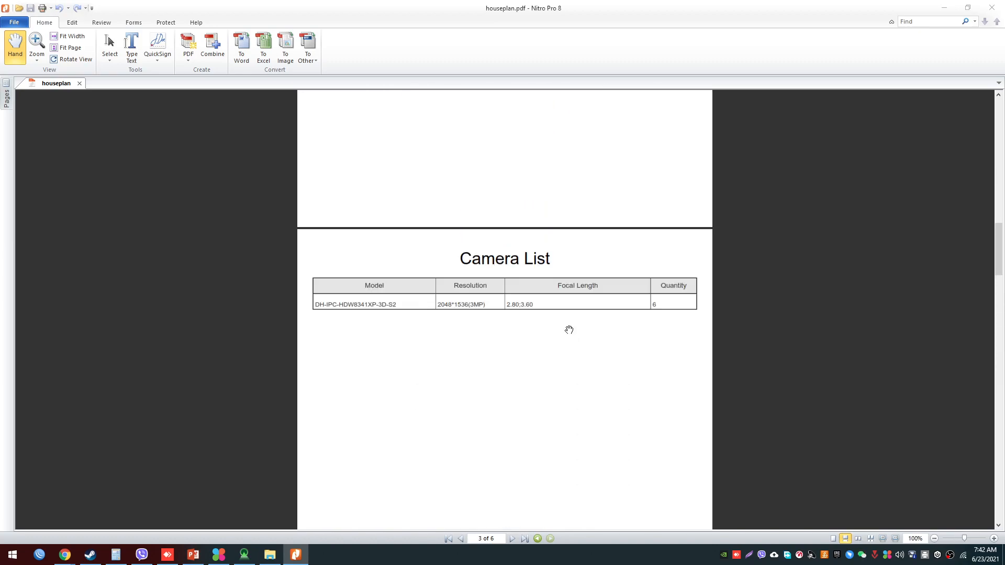
ctrl+scroll(569, 331, up, 2)
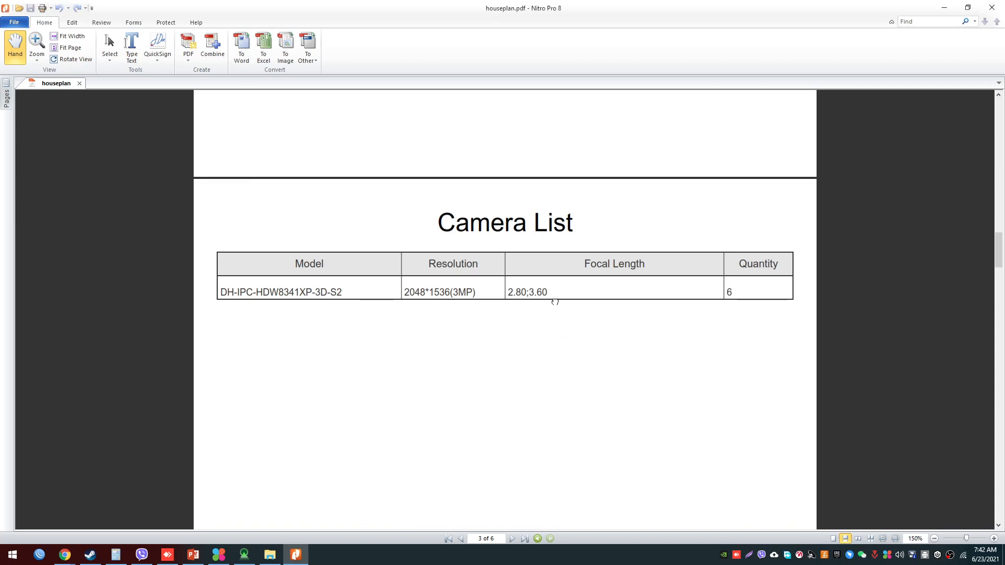
- Look over the PDF's Deployment Map page once more, and close the PDF and the Desktop folder window
scroll(517, 336, up, 6)
scroll(518, 336, up, 5)
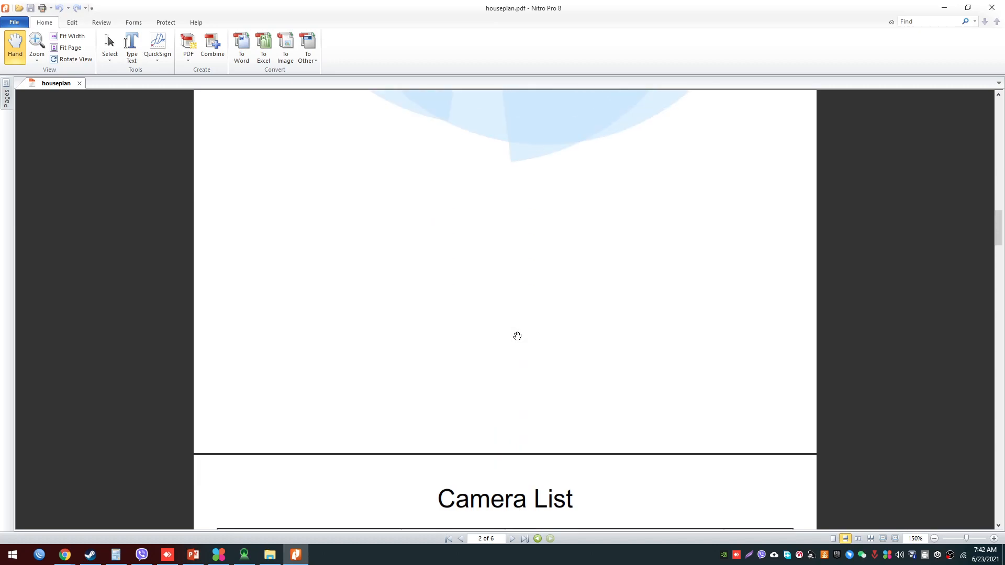
ctrl+scroll(517, 336, down, 2)
scroll(517, 336, up, 3)
scroll(517, 336, up, 4)
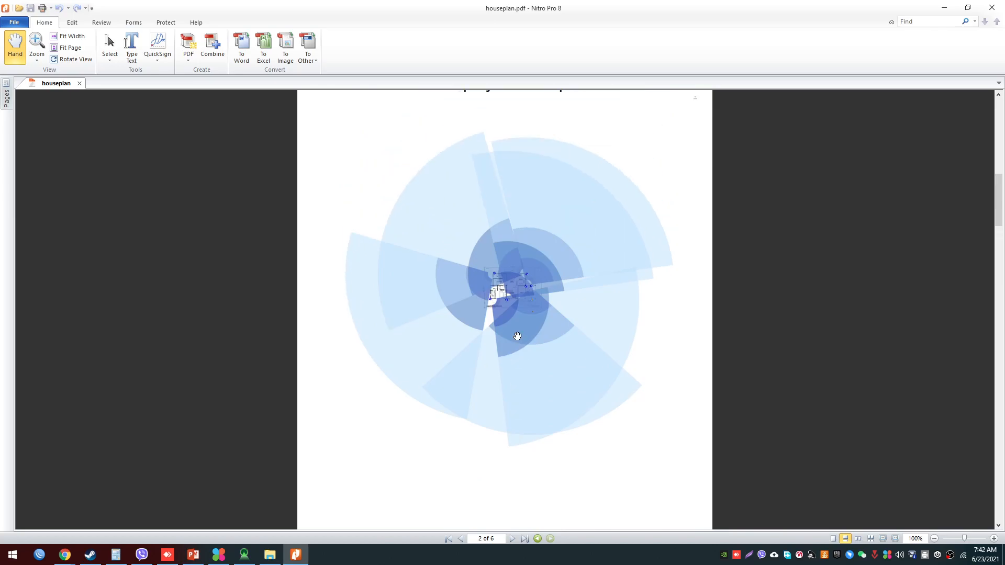
ctrl+scroll(517, 337, up, 4)
ctrl+scroll(518, 336, down, 5)
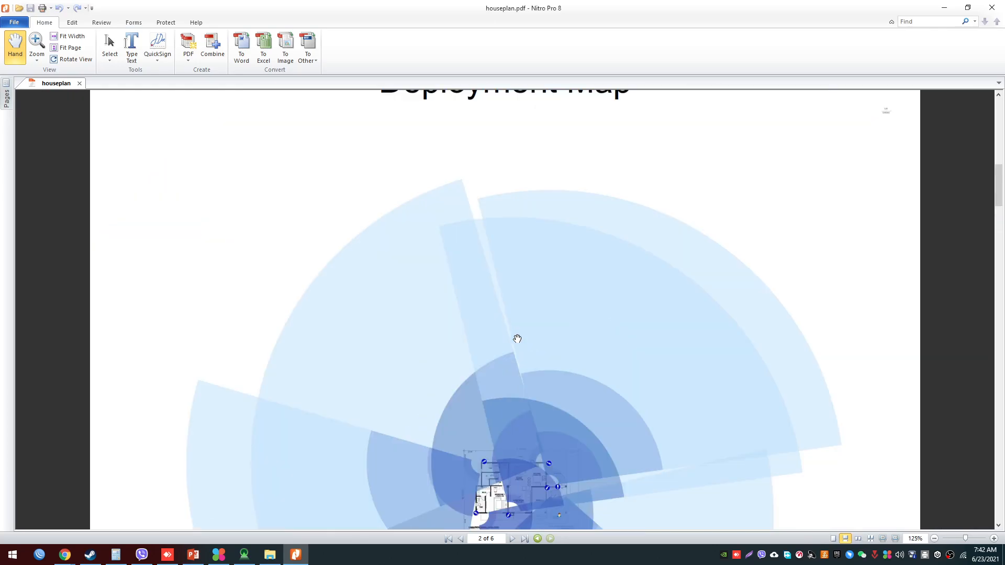
click(997, 14)
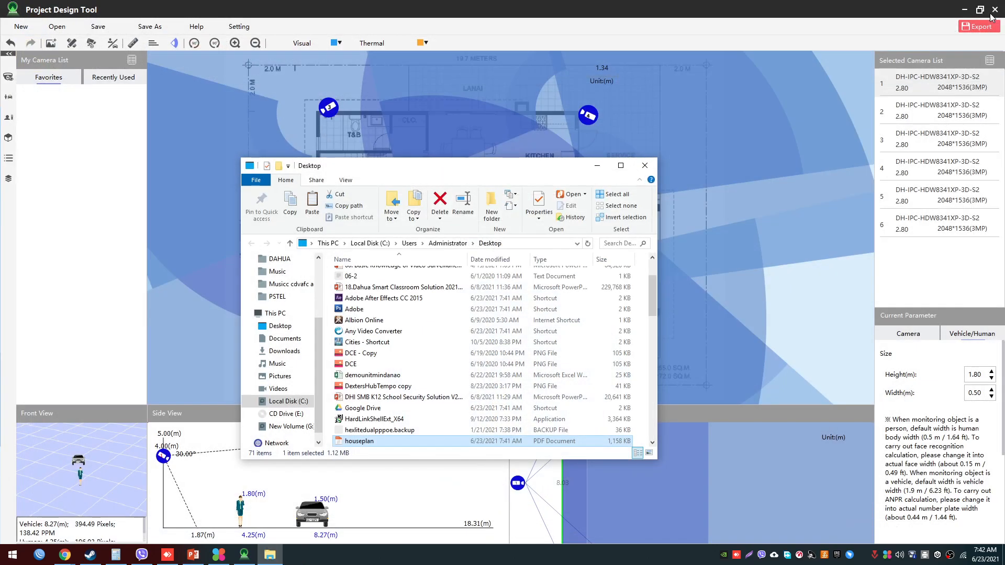
click(645, 166)
- Hide the coverage areas of all cameras on the house plan
scroll(589, 227, down, 5)
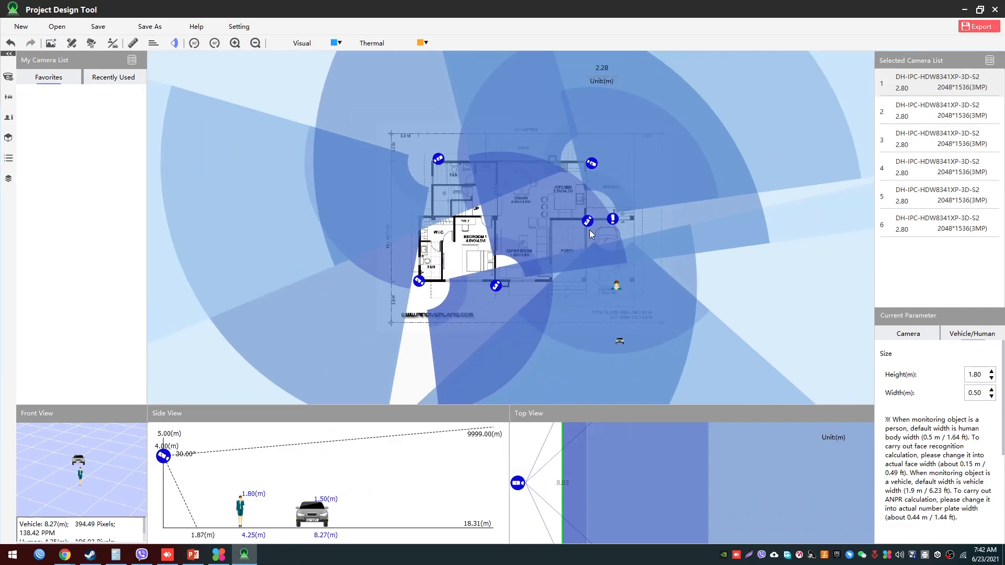
scroll(591, 234, down, 2)
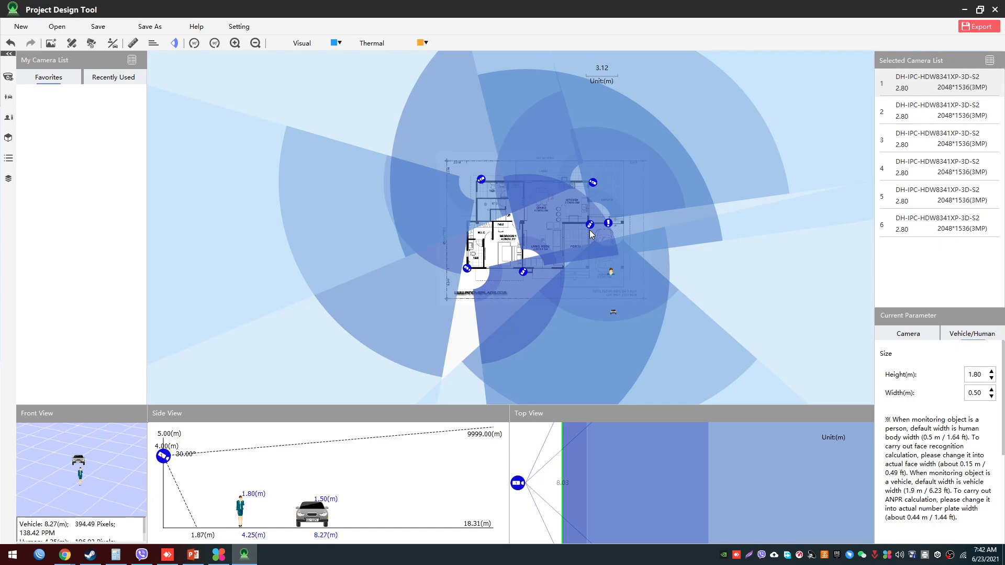
scroll(659, 244, up, 1)
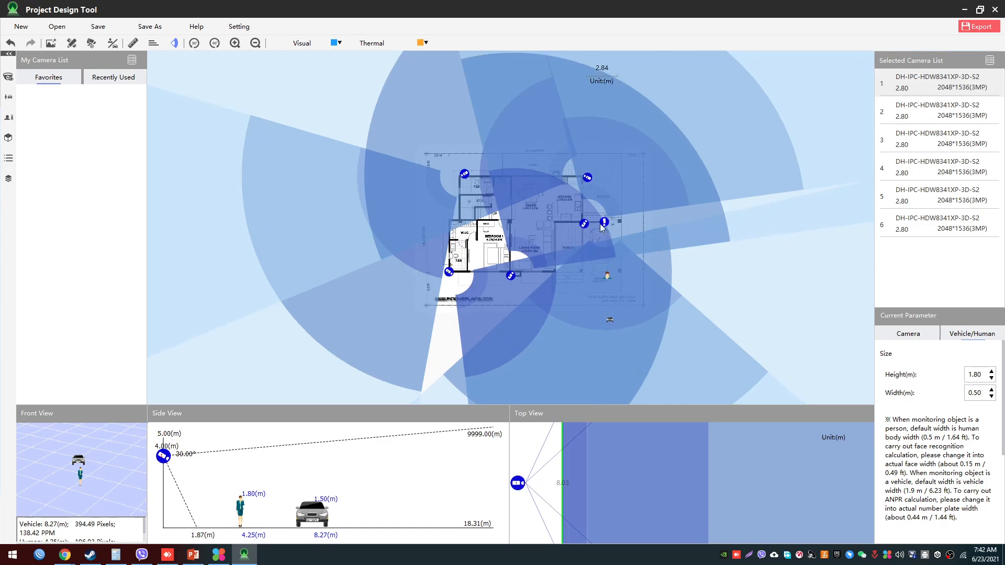
click(175, 43)
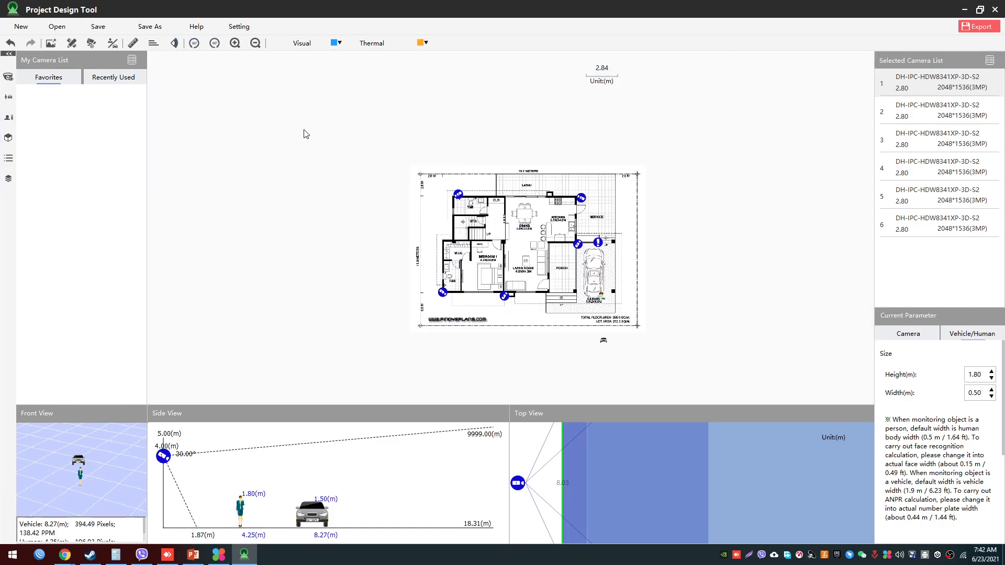
- Examine the house plan up close, checking the camera positions around the walls and the person and car targets
scroll(341, 209, up, 3)
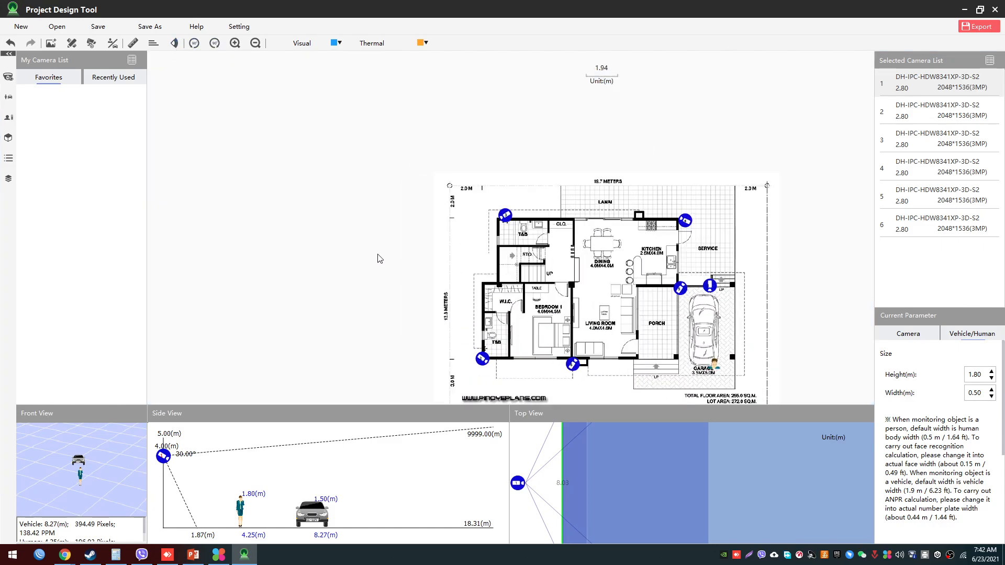
drag(380, 259, 311, 195)
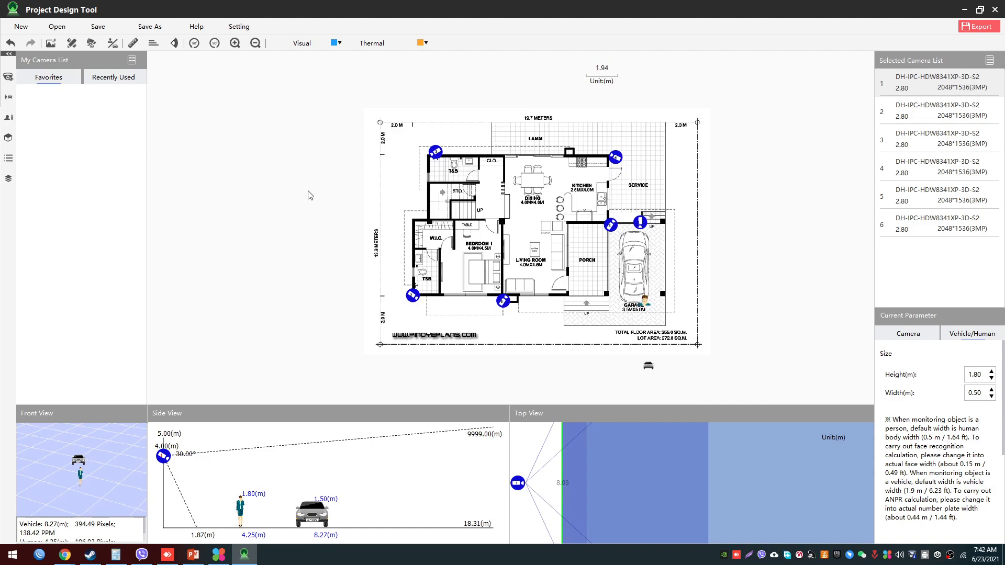
drag(311, 181, 248, 211)
scroll(292, 239, up, 3)
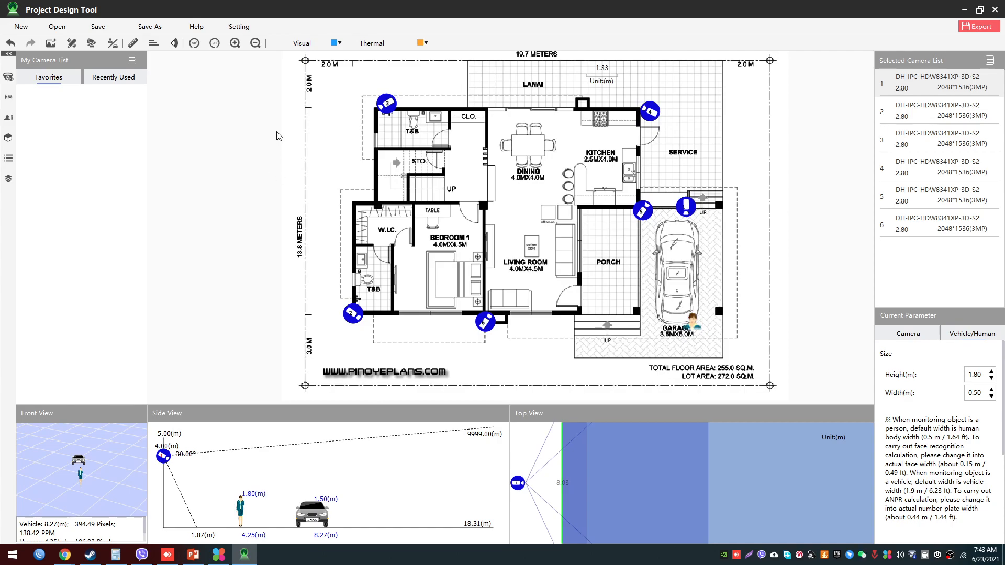
drag(277, 136, 230, 172)
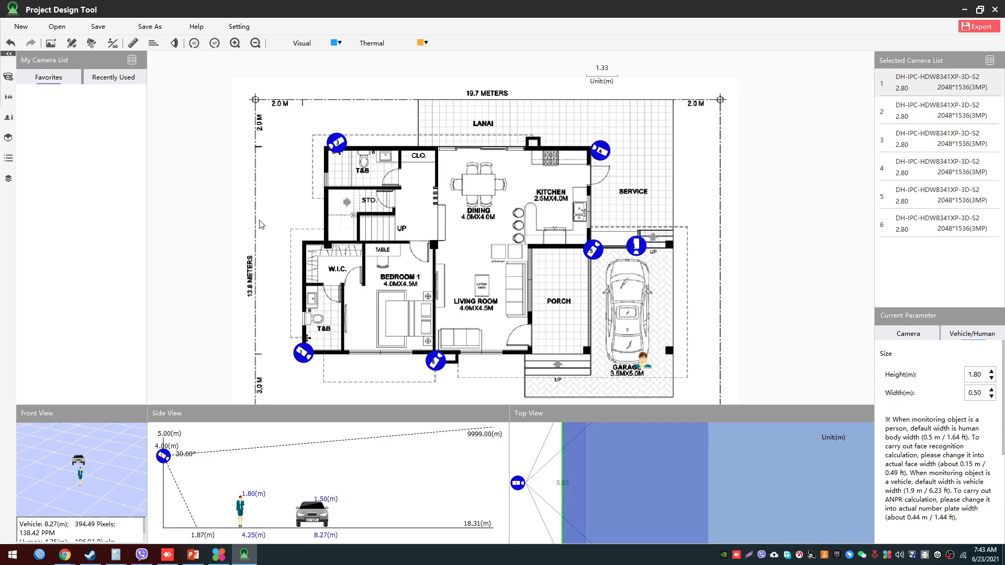
drag(217, 262, 206, 187)
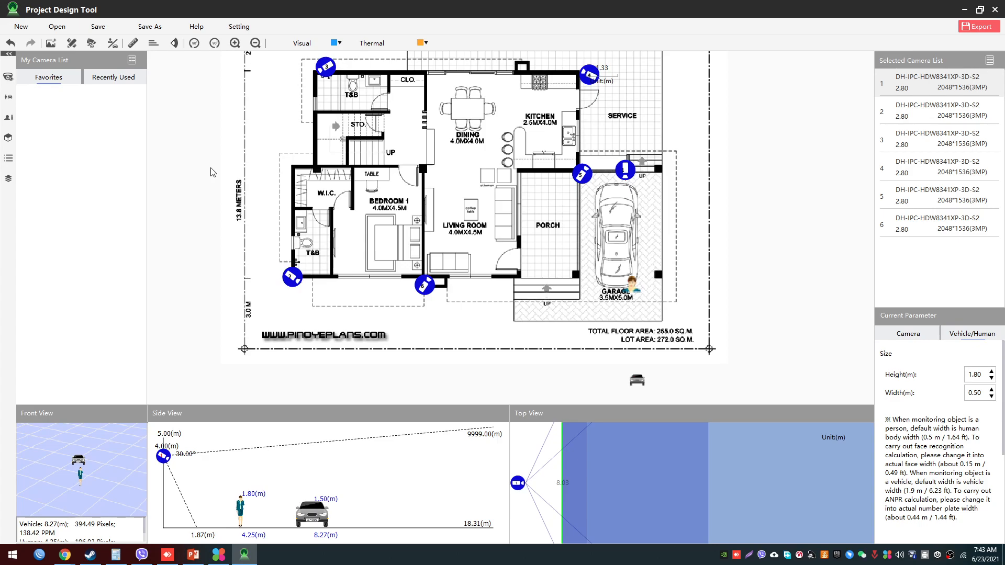
drag(218, 199, 226, 301)
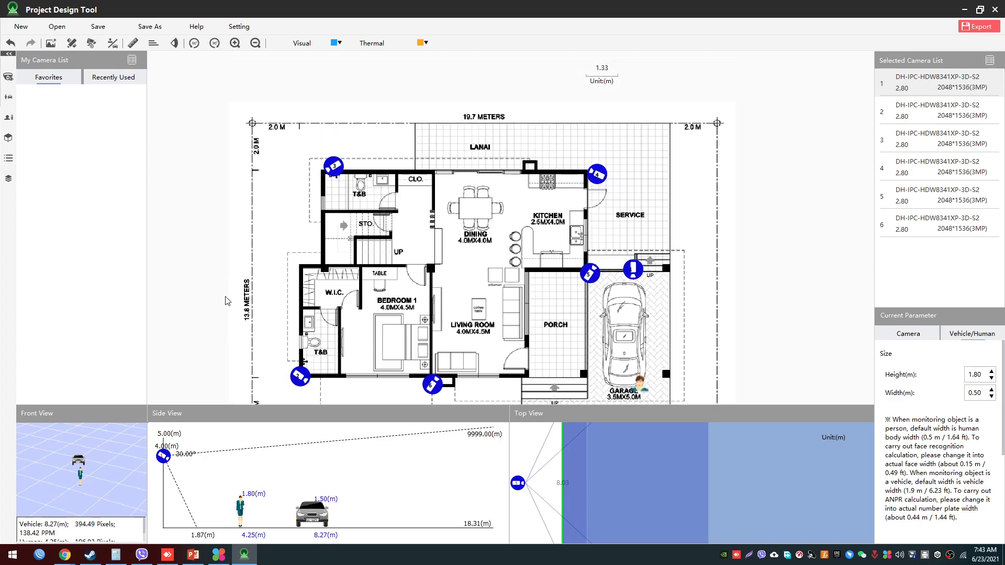
drag(227, 300, 229, 303)
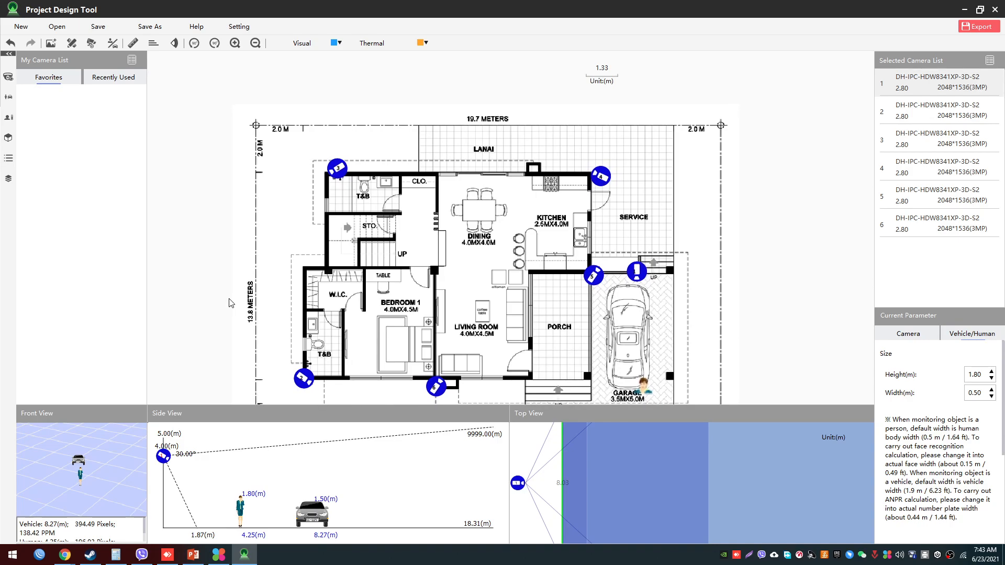
drag(229, 289, 228, 282)
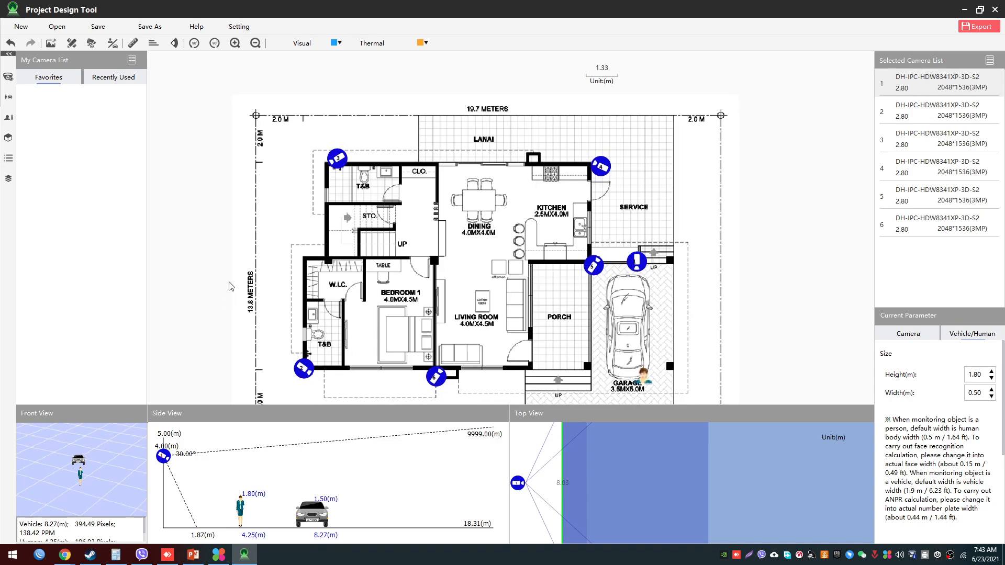